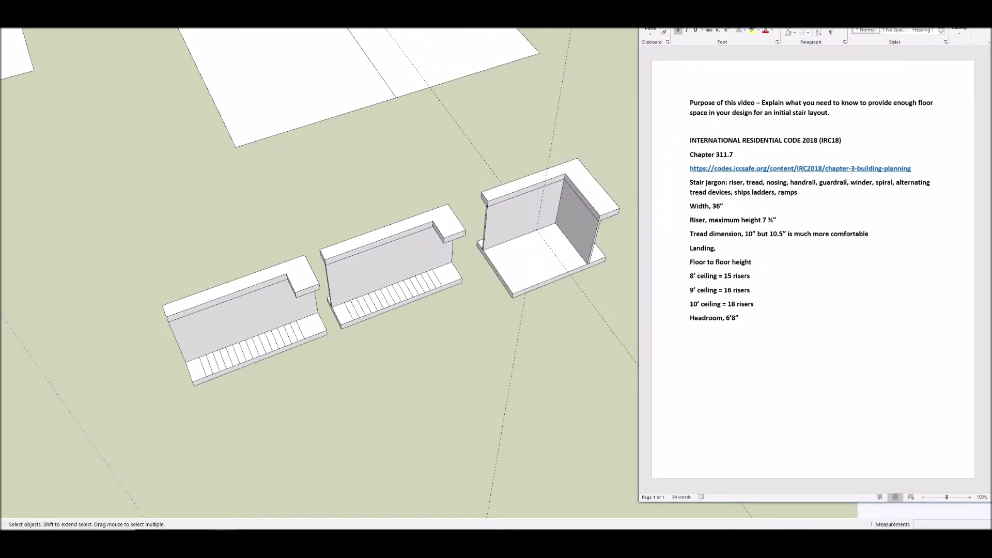
Examine the lower treads, risers and nosings of the balcony stair model up close.
{"action": "scroll", "coordinate": [558, 304], "scroll_direction": "down", "scroll_amount": 5}
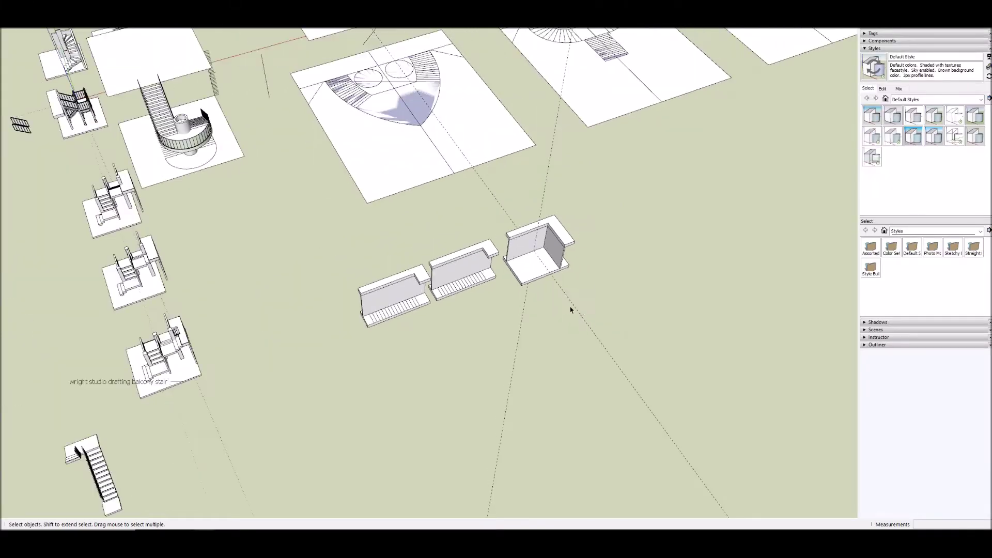
{"action": "middle_click_drag", "start_coordinate": [304, 389], "coordinate": [296, 291]}
{"action": "scroll", "coordinate": [296, 290], "scroll_direction": "up", "scroll_amount": 10}
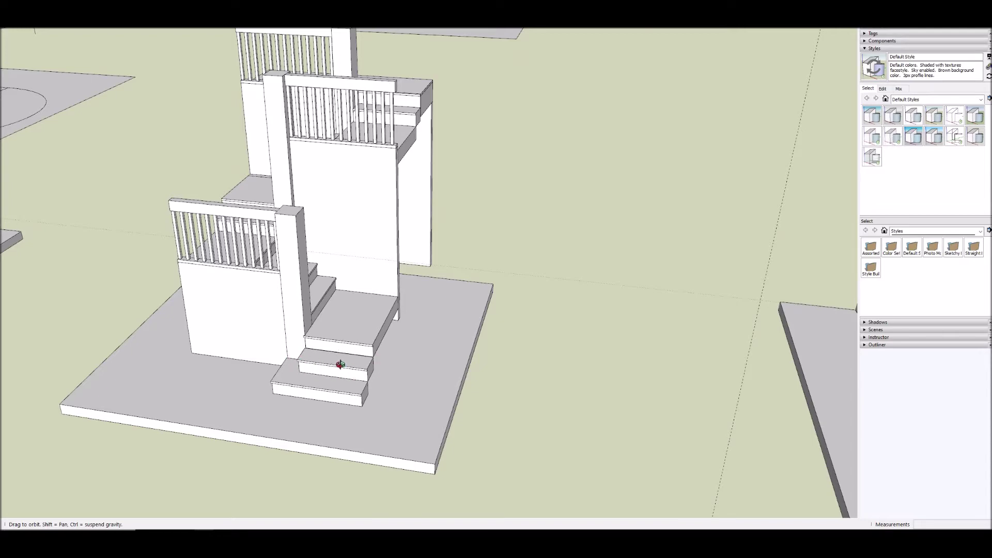
{"action": "scroll", "coordinate": [376, 363], "scroll_direction": "up", "scroll_amount": 4}
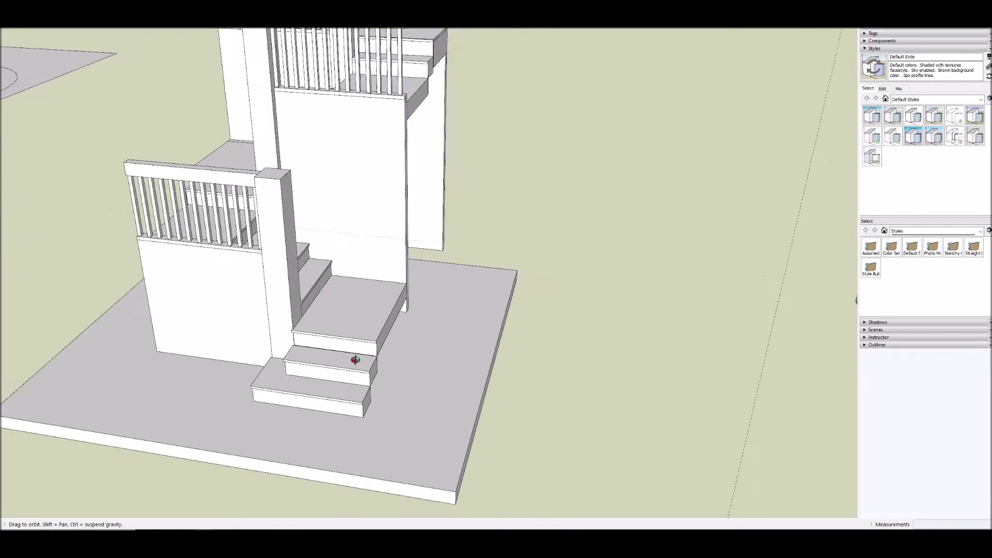
{"action": "scroll", "coordinate": [318, 374], "scroll_direction": "up", "scroll_amount": 2}
{"action": "left_click_drag", "start_coordinate": [318, 374], "coordinate": [286, 372]}
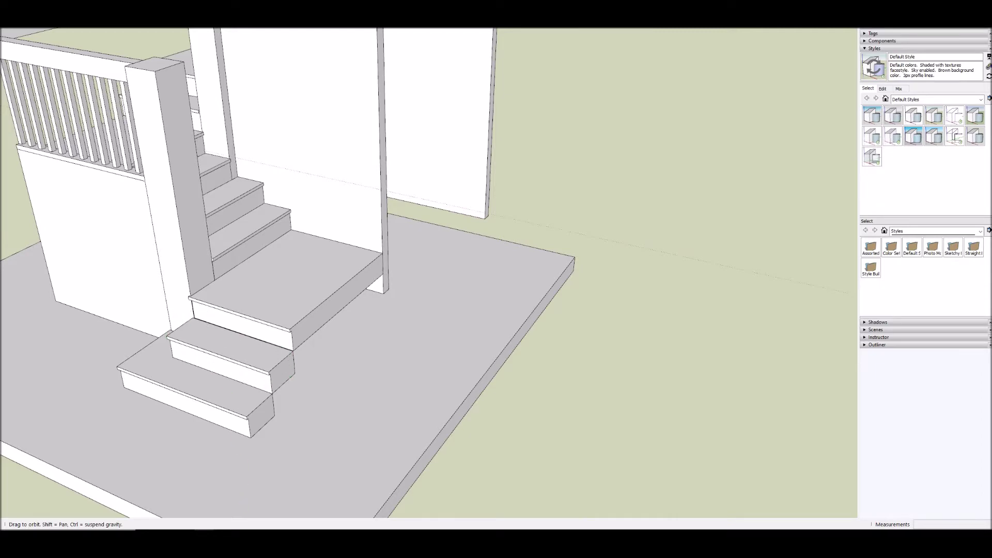
Bring up the Word stair notes beside the model and compare the stair terms with the balcony stair's railing.
{"action": "key", "text": "alt+Tab"}
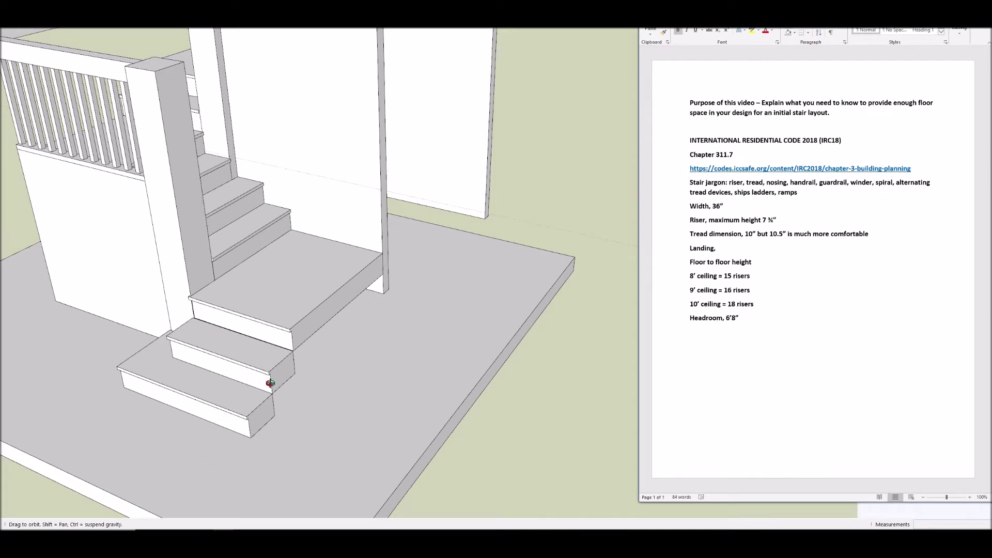
{"action": "left_click_drag", "start_coordinate": [310, 408], "coordinate": [316, 401]}
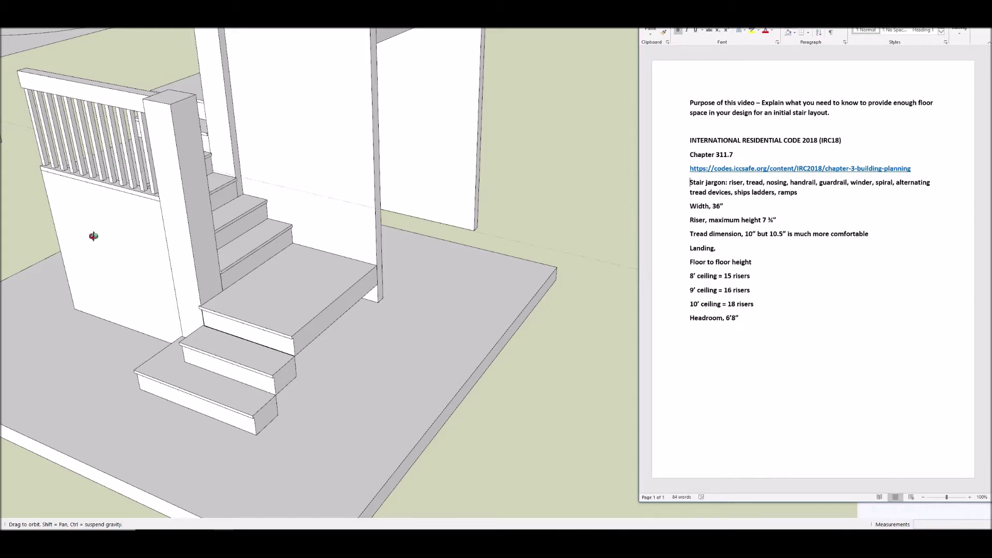
{"action": "mouse_move", "coordinate": [361, 268]}
{"action": "left_mouse_down"}
{"action": "mouse_move", "coordinate": [441, 318]}
{"action": "mouse_move", "coordinate": [405, 327]}
{"action": "mouse_move", "coordinate": [272, 202]}
{"action": "left_mouse_up"}
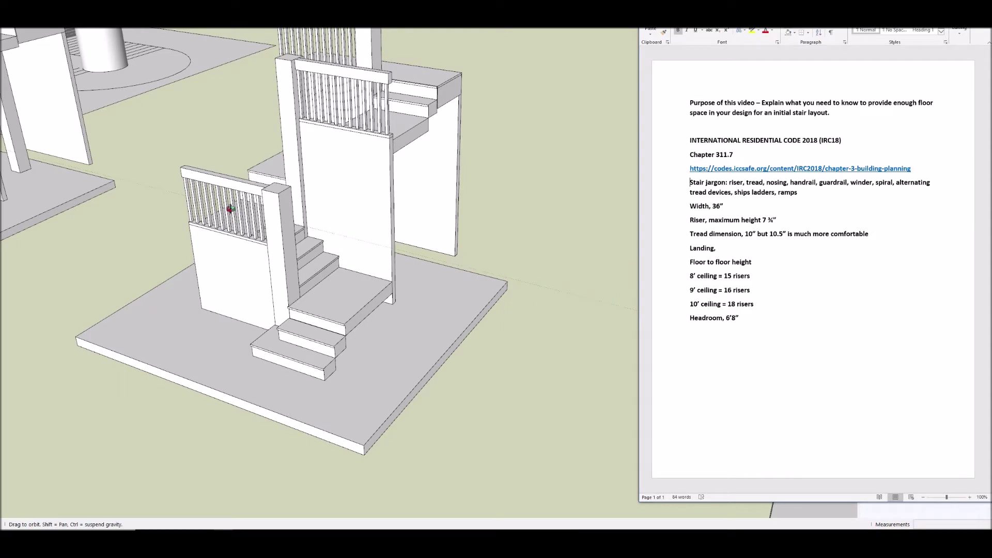
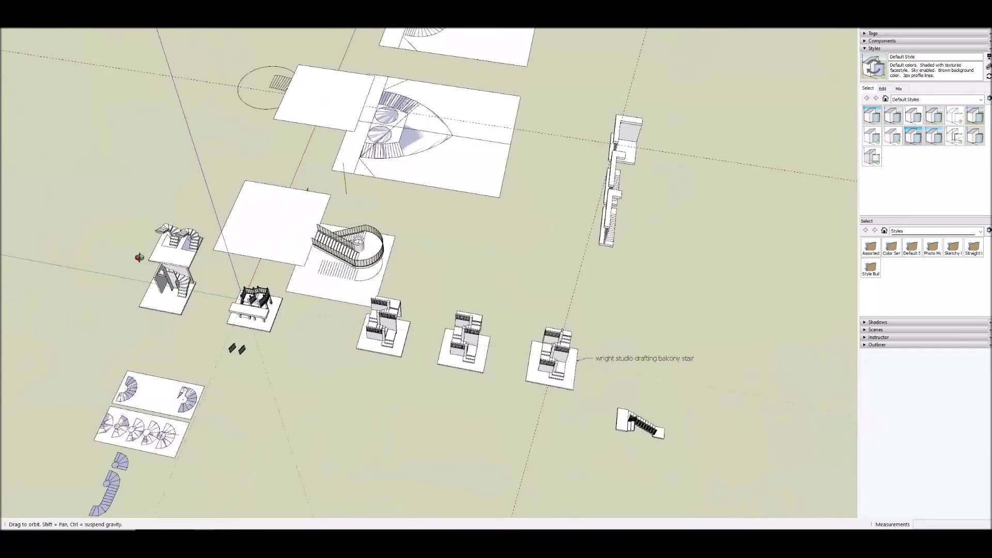
Examine the wedge-shaped winder treads of the walled turning stair model.
{"action": "scroll", "coordinate": [192, 280], "scroll_direction": "up", "scroll_amount": 8}
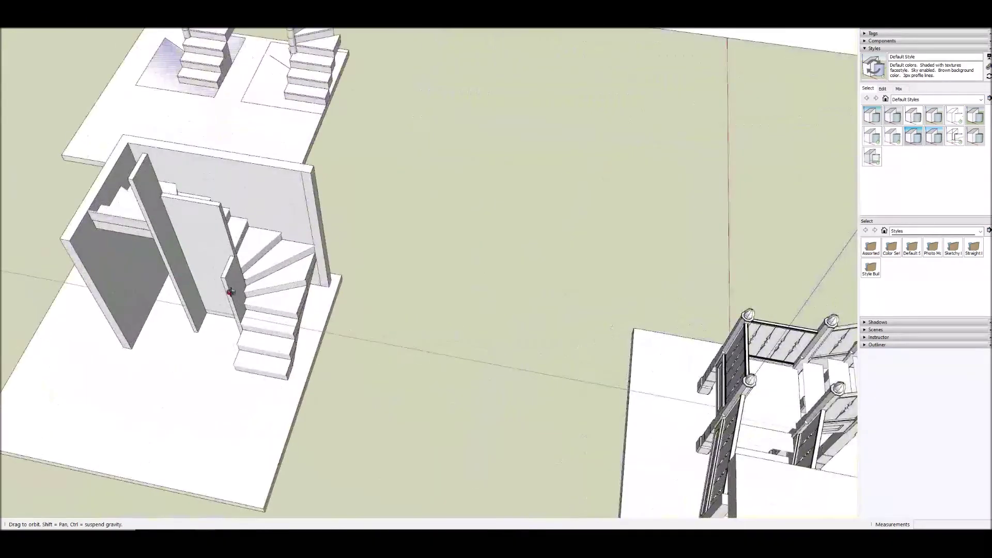
{"action": "left_click_drag", "start_coordinate": [233, 317], "coordinate": [129, 221]}
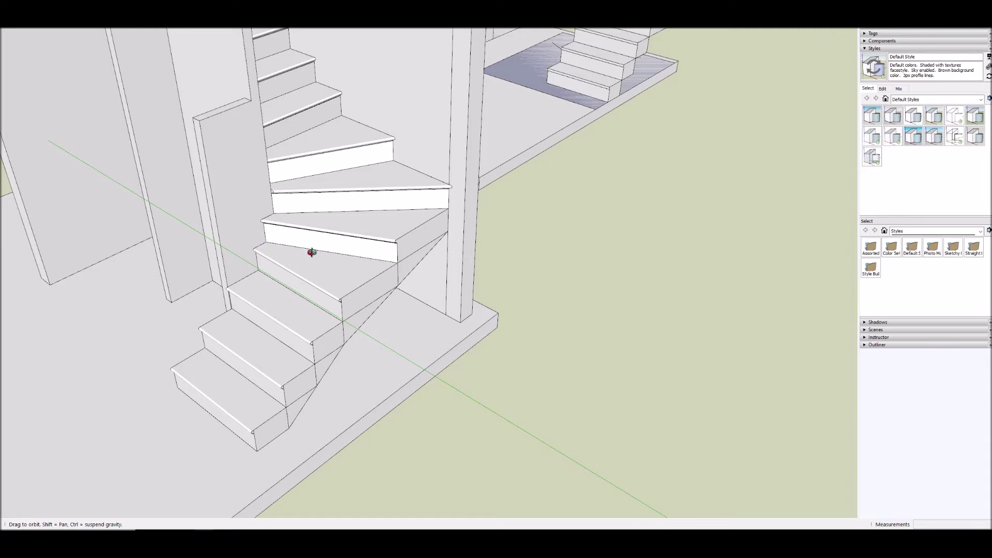
{"action": "left_click_drag", "start_coordinate": [309, 281], "coordinate": [364, 363]}
{"action": "scroll", "coordinate": [365, 363], "scroll_direction": "down", "scroll_amount": 3}
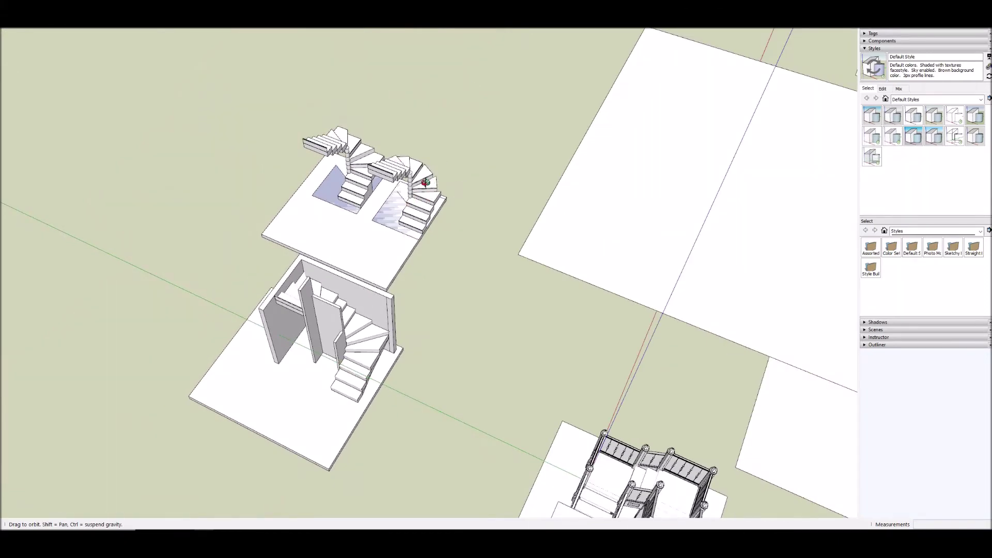
Examine the two stair models that turn around a central post and compare them with the Word stair notes.
{"action": "scroll", "coordinate": [432, 175], "scroll_direction": "up", "scroll_amount": 2}
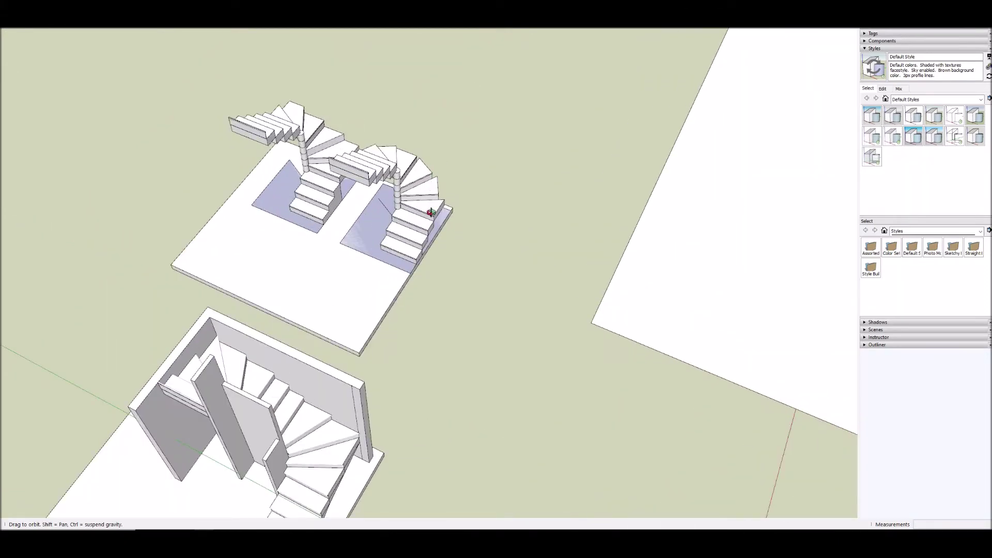
{"action": "scroll", "coordinate": [414, 196], "scroll_direction": "up", "scroll_amount": 4}
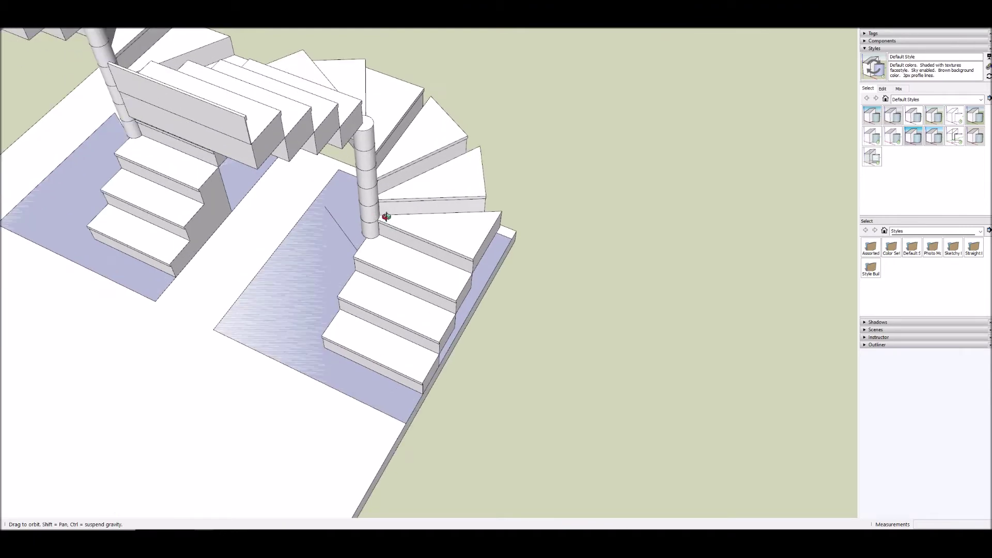
{"action": "scroll", "coordinate": [386, 213], "scroll_direction": "down", "scroll_amount": 5}
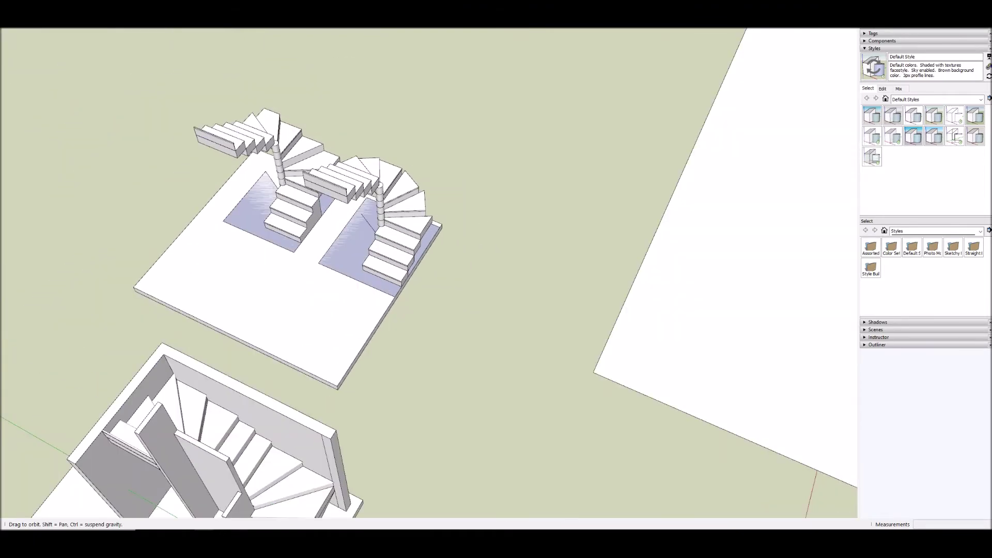
{"action": "key", "text": "alt+Tab"}
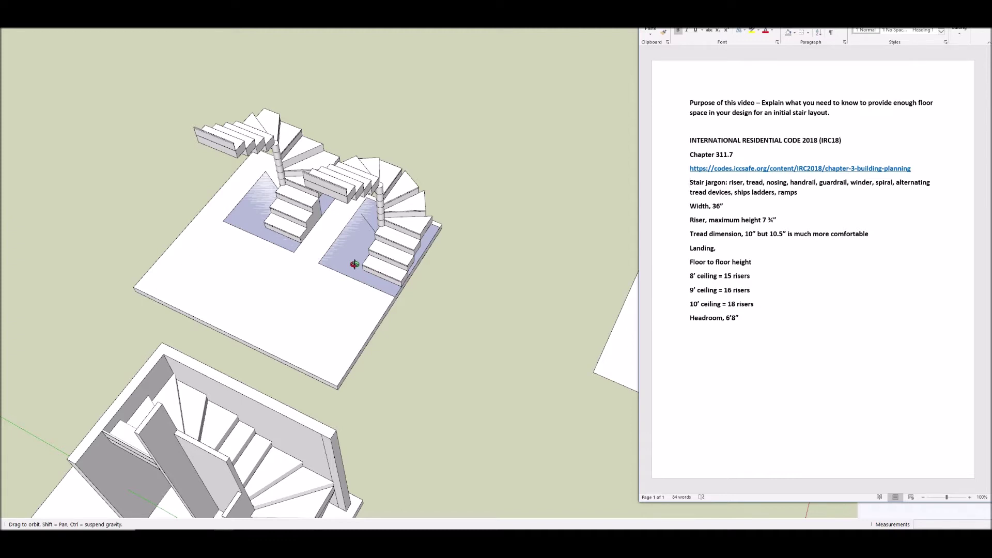
{"action": "scroll", "coordinate": [235, 184], "scroll_direction": "down", "scroll_amount": 2}
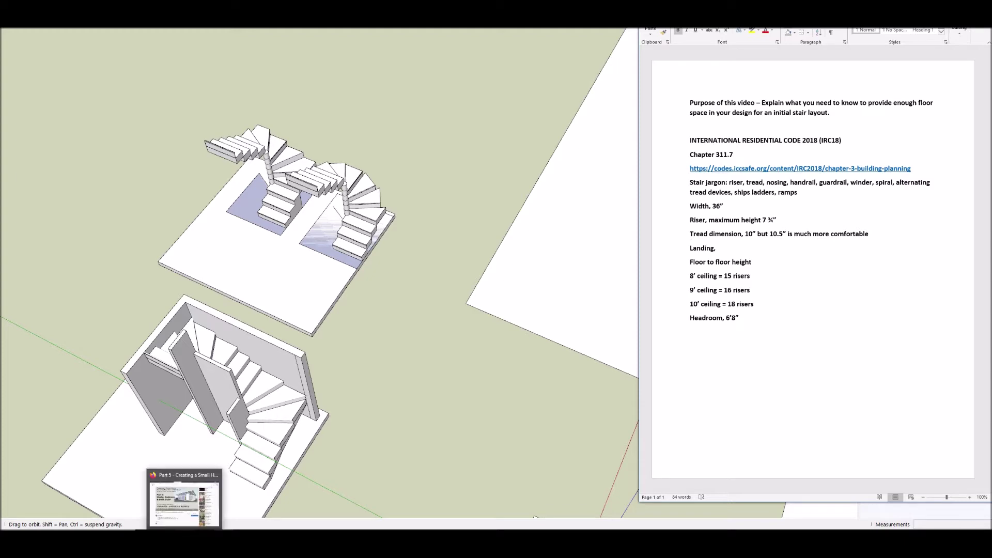
Switch to the browser and read the stairway requirements in section R311.7 of the 2018 International Residential Code.
{"action": "left_click", "coordinate": [185, 543]}
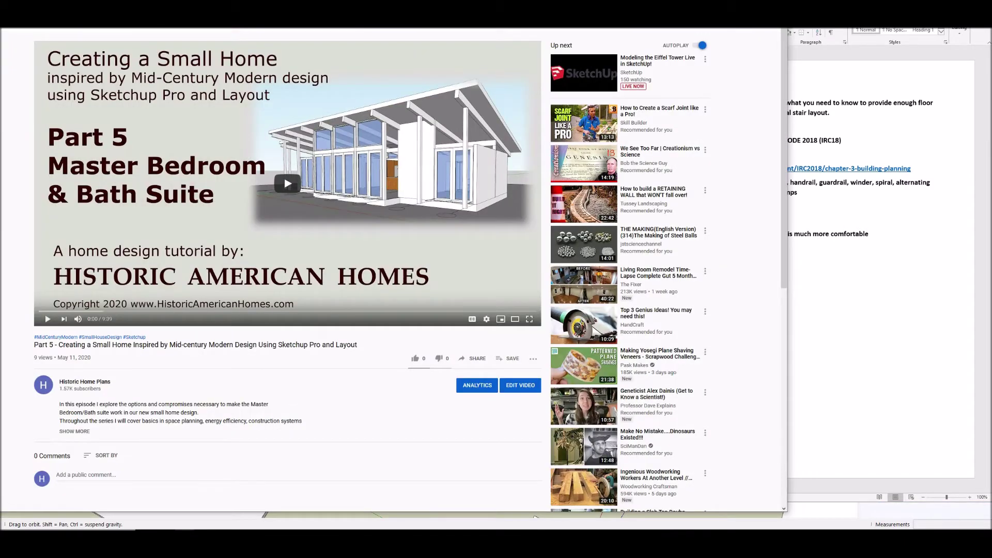
{"action": "key", "text": "alt+Tab"}
{"action": "left_click", "coordinate": [896, 284]}
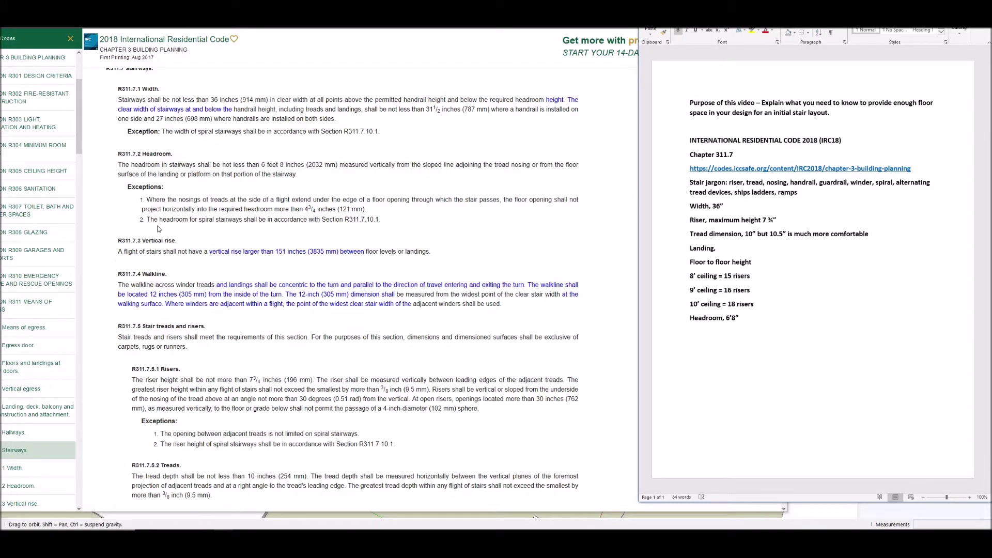
{"action": "scroll", "coordinate": [157, 185], "scroll_direction": "up", "scroll_amount": 2}
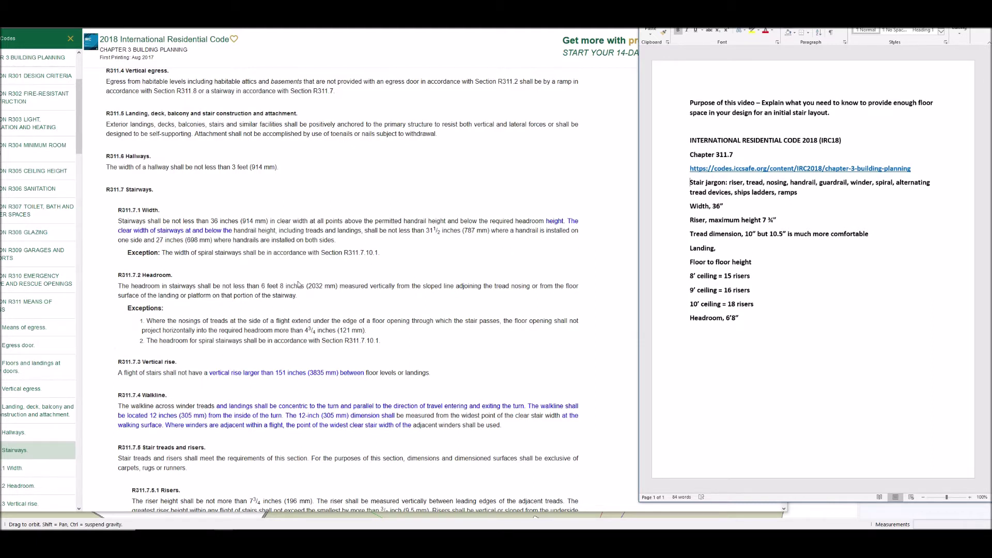
{"action": "scroll", "coordinate": [363, 288], "scroll_direction": "up", "scroll_amount": 3}
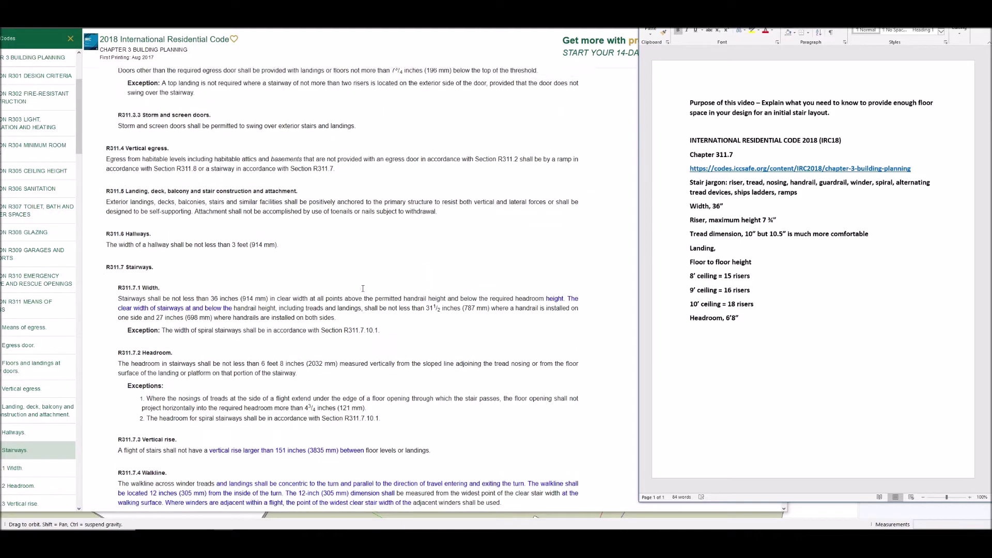
{"action": "scroll", "coordinate": [402, 300], "scroll_direction": "up", "scroll_amount": 3}
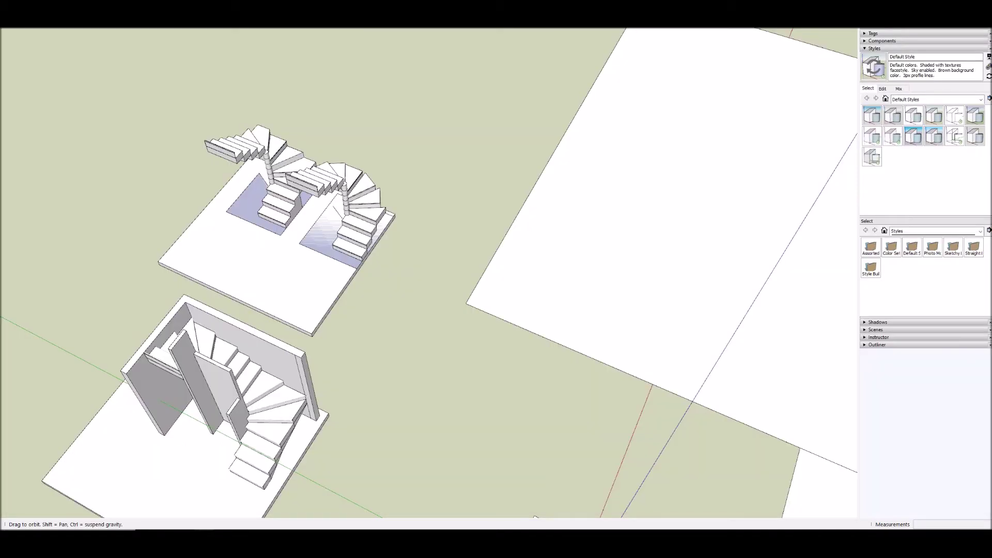
Return to the SketchUp model and open the first straight-stair mock-up down to its lower floor slab group.
{"action": "mouse_move", "coordinate": [228, 196]}
{"action": "left_mouse_down"}
{"action": "mouse_move", "coordinate": [204, 178]}
{"action": "mouse_move", "coordinate": [169, 197]}
{"action": "left_mouse_up"}
{"action": "scroll", "coordinate": [214, 178], "scroll_direction": "down", "scroll_amount": 5}
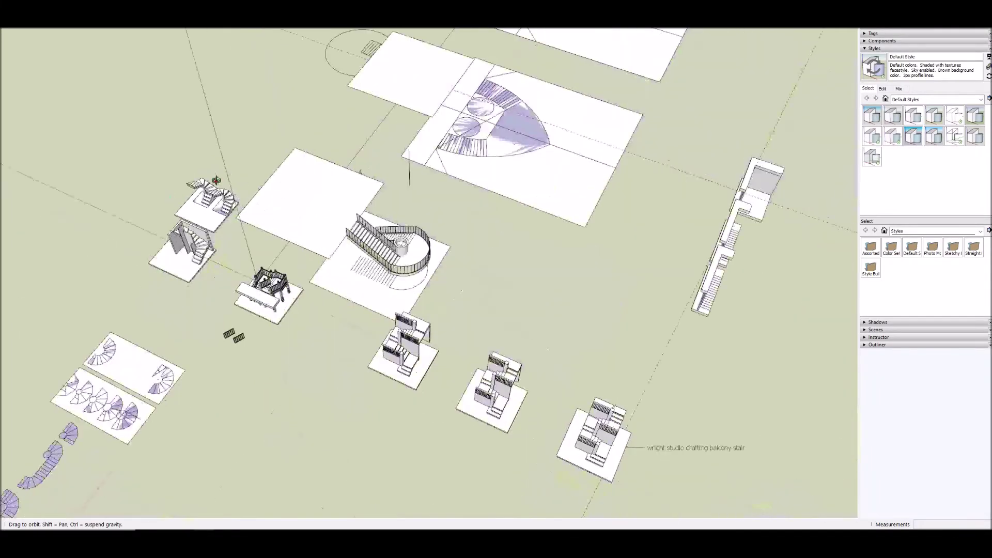
{"action": "scroll", "coordinate": [310, 248], "scroll_direction": "up", "scroll_amount": 1}
{"action": "left_click_drag", "start_coordinate": [398, 309], "coordinate": [445, 252]}
{"action": "scroll", "coordinate": [555, 266], "scroll_direction": "up", "scroll_amount": 3}
{"action": "scroll", "coordinate": [555, 266], "scroll_direction": "up", "scroll_amount": 8}
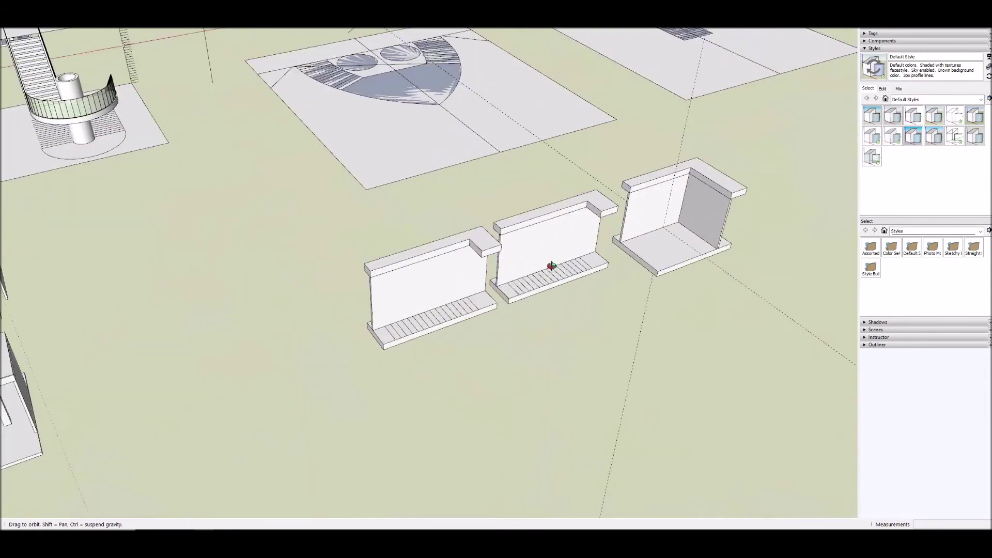
{"action": "left_click_drag", "start_coordinate": [435, 302], "coordinate": [403, 295]}
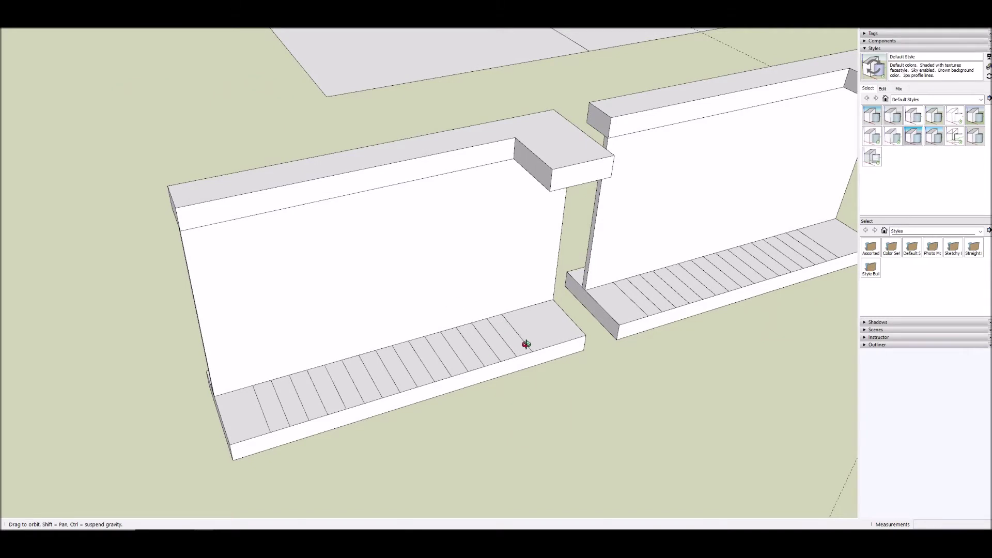
{"action": "key", "text": "space"}
{"action": "double_click", "coordinate": [542, 321]}
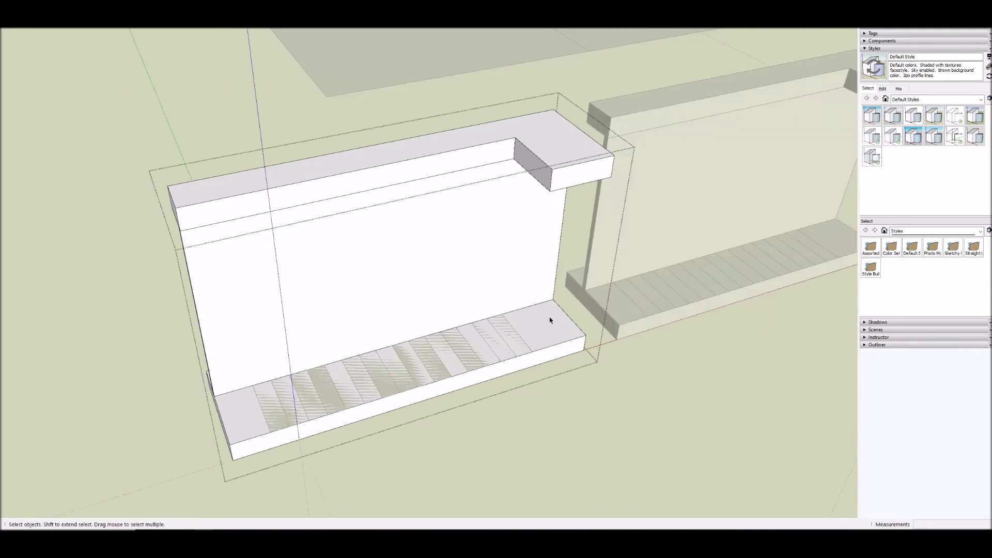
{"action": "double_click", "coordinate": [543, 321]}
{"action": "left_click", "coordinate": [550, 320]}
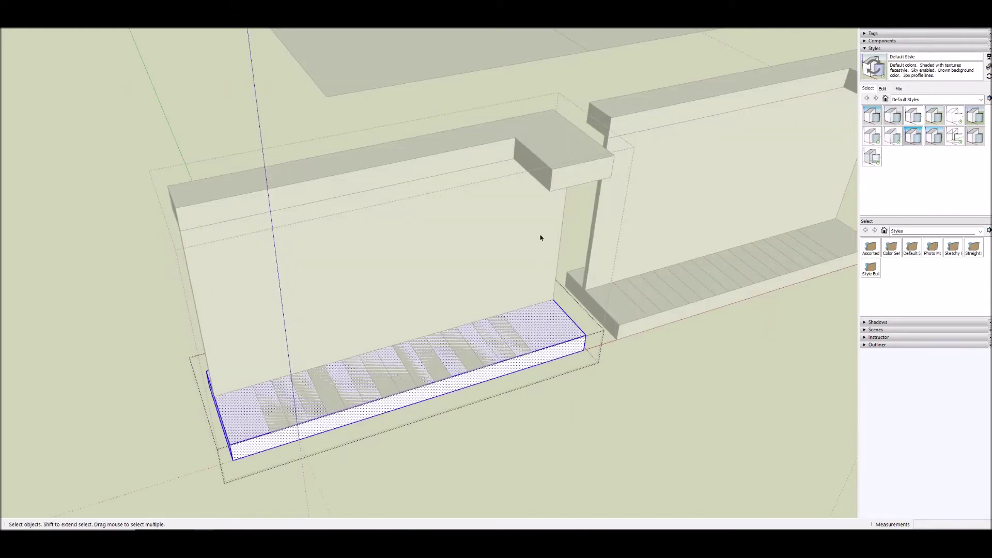
Inspect the upper floor and wall groups of the straight-stair mock-up and leave group editing.
{"action": "left_click", "coordinate": [558, 155]}
{"action": "double_click", "coordinate": [558, 155]}
{"action": "left_click", "coordinate": [558, 155]}
{"action": "left_click", "coordinate": [529, 224]}
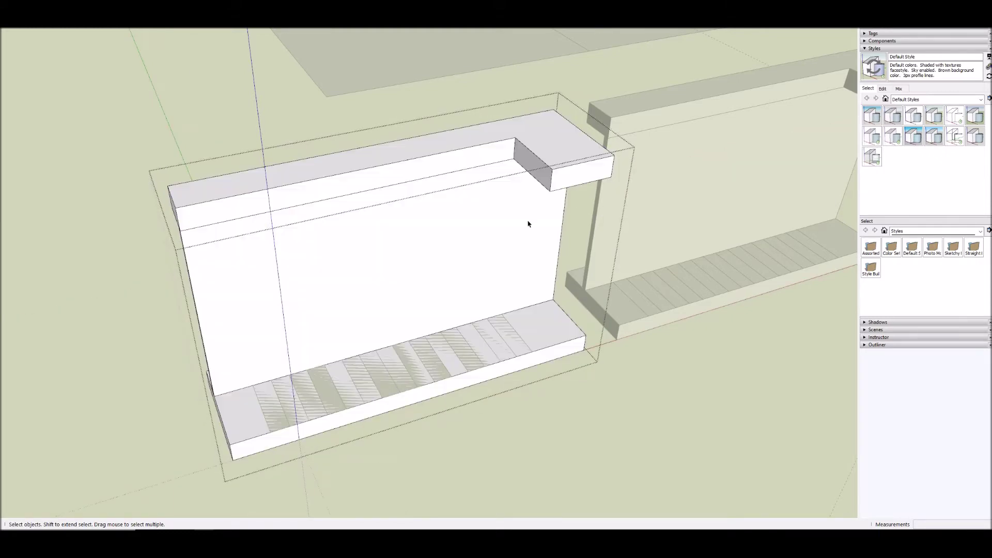
{"action": "double_click", "coordinate": [487, 264]}
{"action": "left_click", "coordinate": [487, 264]}
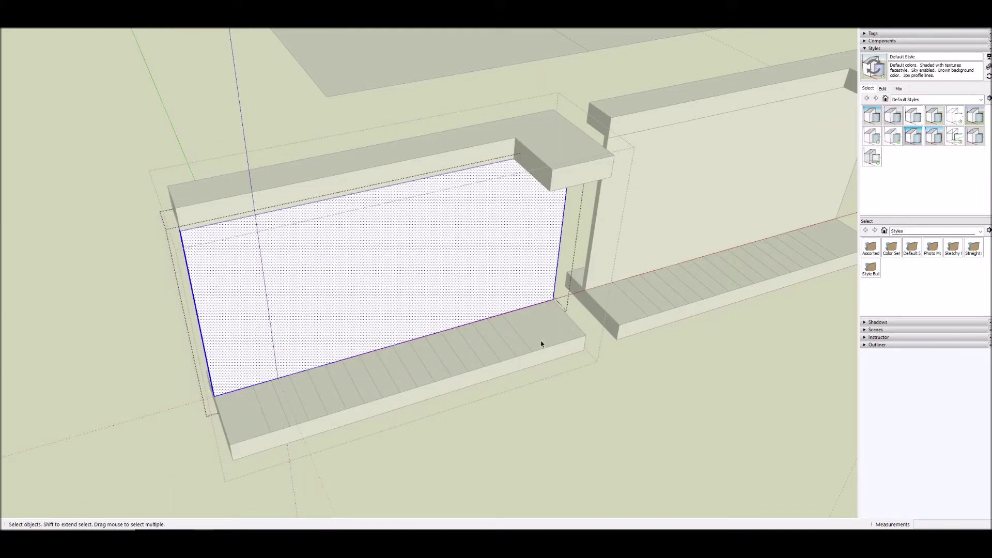
{"action": "left_click", "coordinate": [524, 156]}
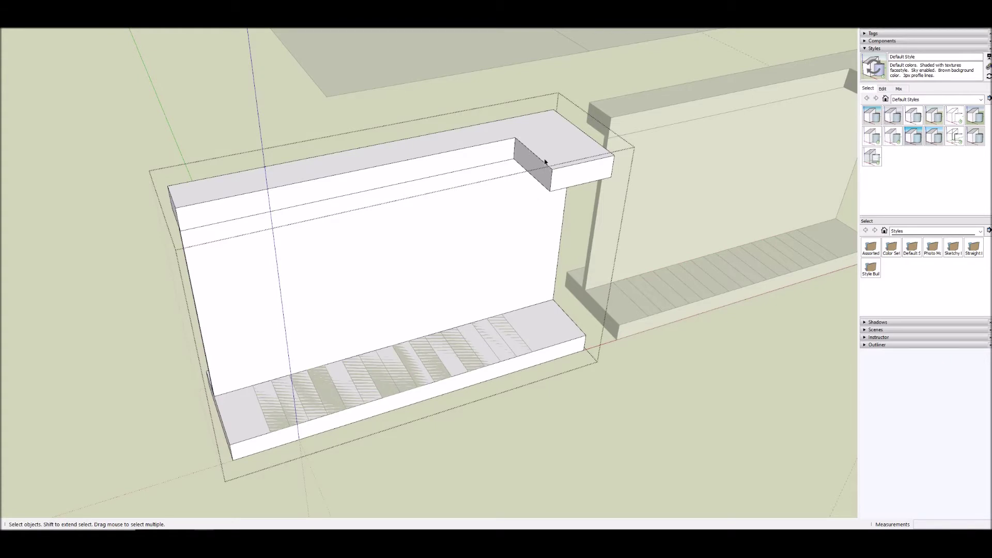
{"action": "key", "text": "Escape"}
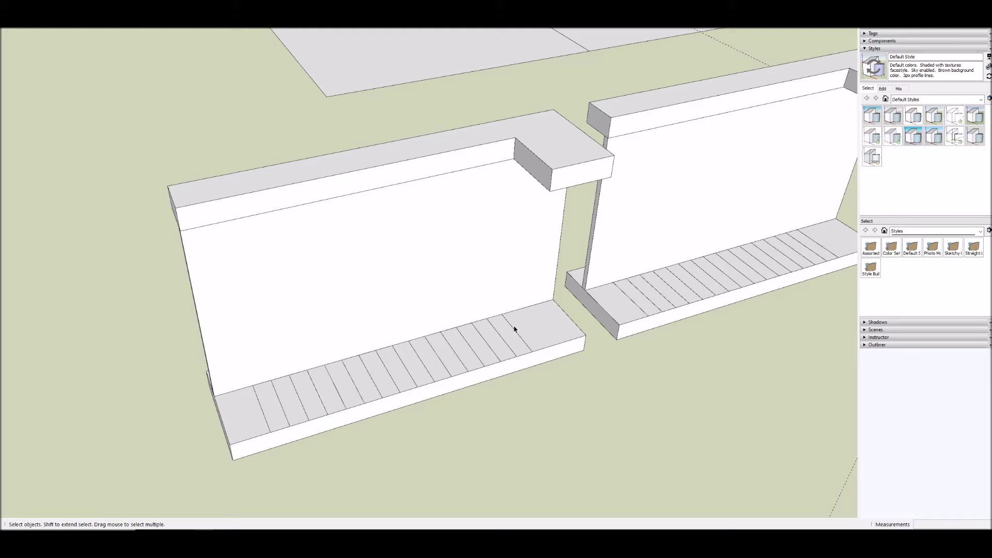
Check the riser counts per ceiling height in the Word stair notes and return to the model.
{"action": "left_click", "coordinate": [526, 352]}
{"action": "left_click", "coordinate": [393, 432]}
{"action": "key", "text": "alt+Tab"}
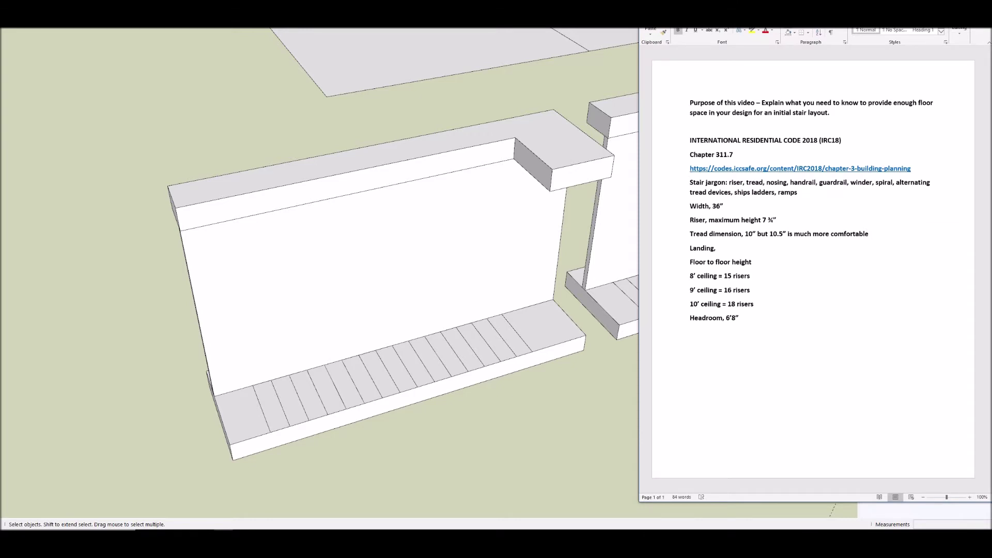
{"action": "key", "text": "alt+Tab"}
Measure the wall height and the upper floor thickness of the first straight-stair mock-up with the Tape Measure tool.
{"action": "key", "text": "t"}
{"action": "left_click", "coordinate": [214, 396]}
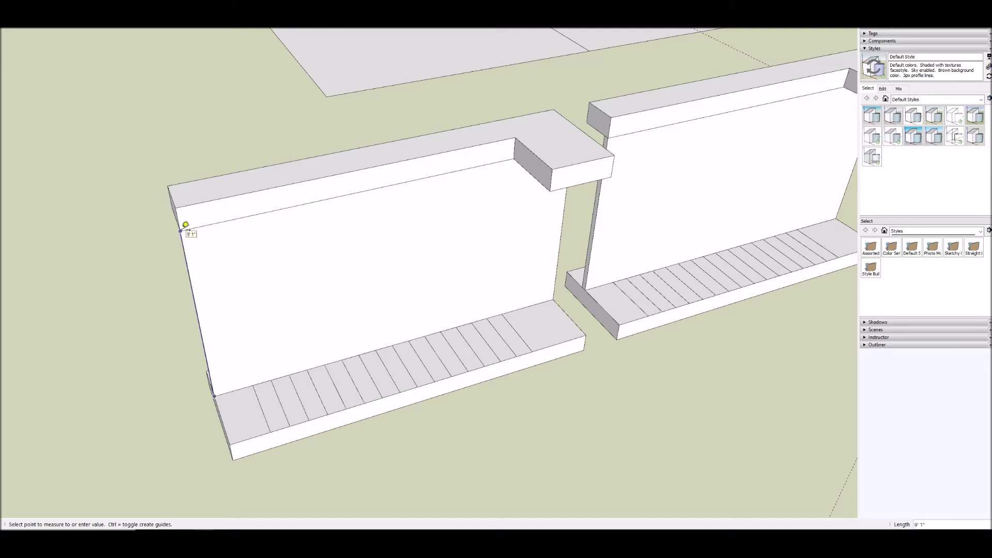
{"action": "left_click", "coordinate": [185, 224]}
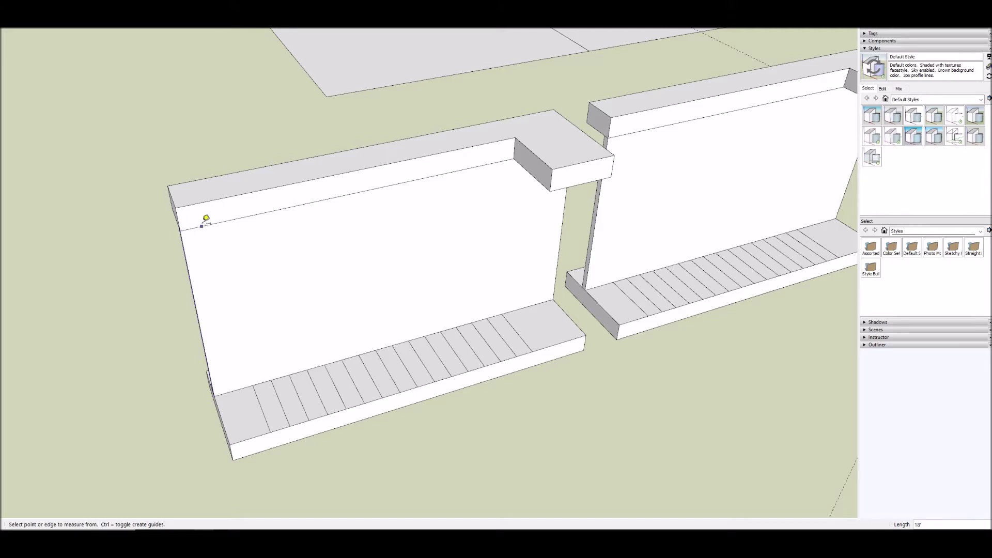
{"action": "left_click", "coordinate": [206, 225]}
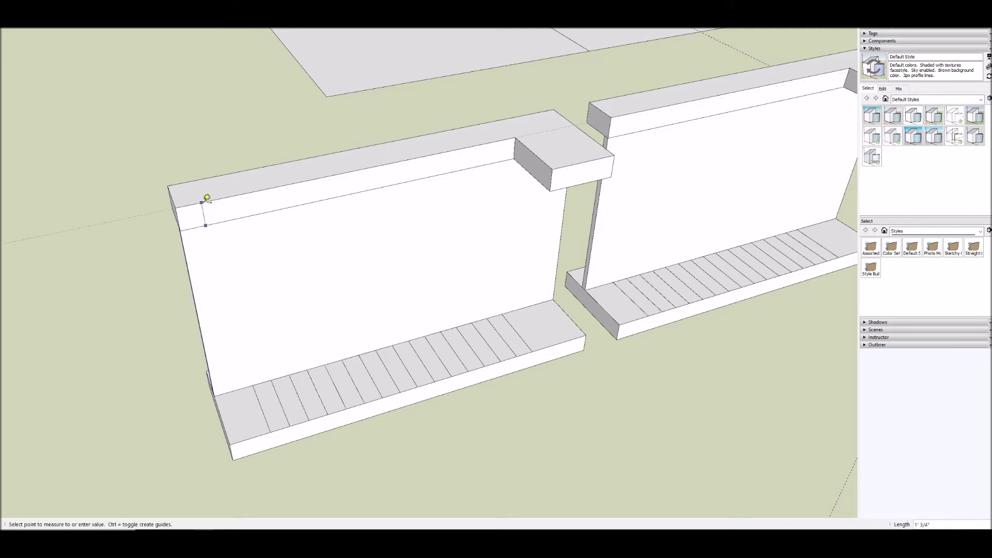
{"action": "left_click", "coordinate": [206, 197]}
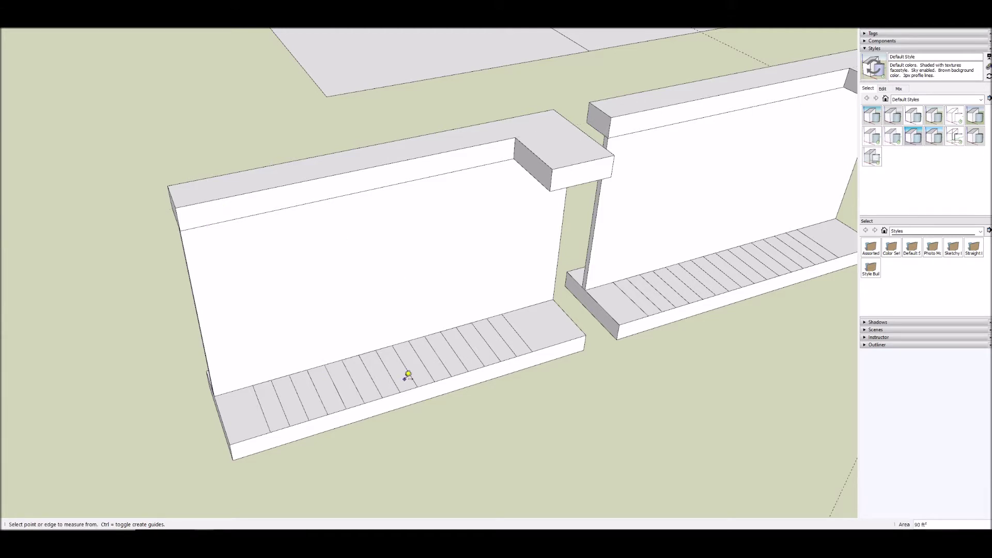
Measure the total run of the marked treads on the lower floor of the first straight-stair mock-up with the Tape Measure tool.
{"action": "key", "text": "space"}
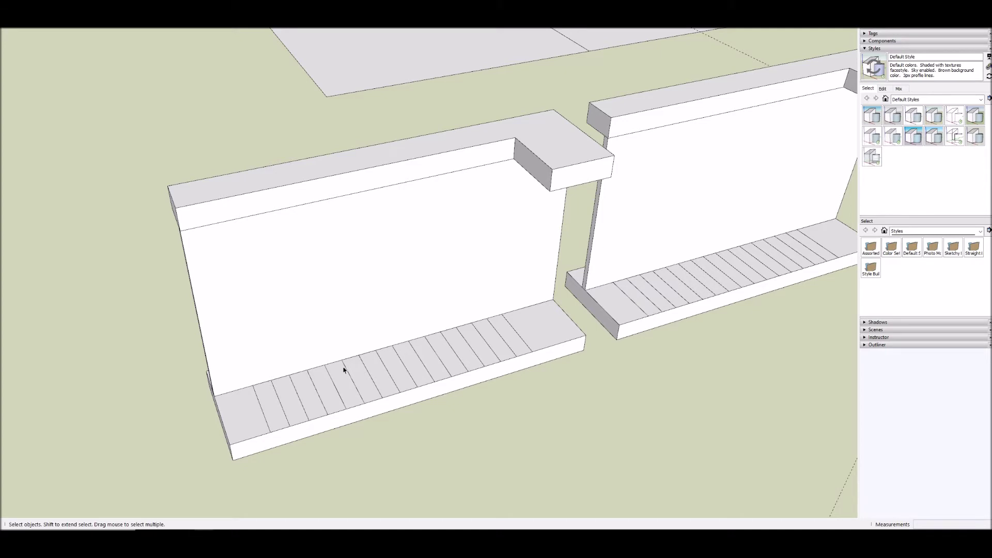
{"action": "key", "text": "t"}
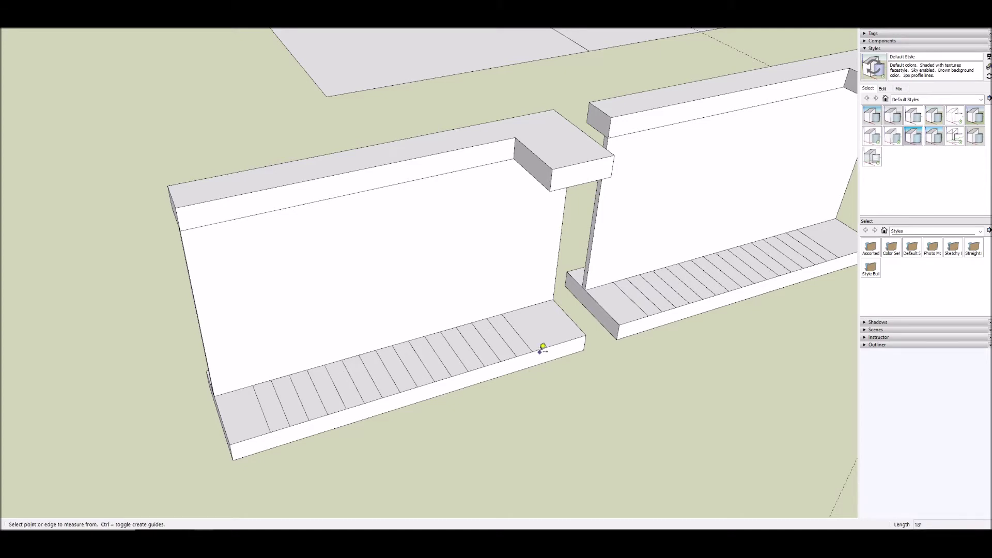
{"action": "left_click", "coordinate": [533, 351]}
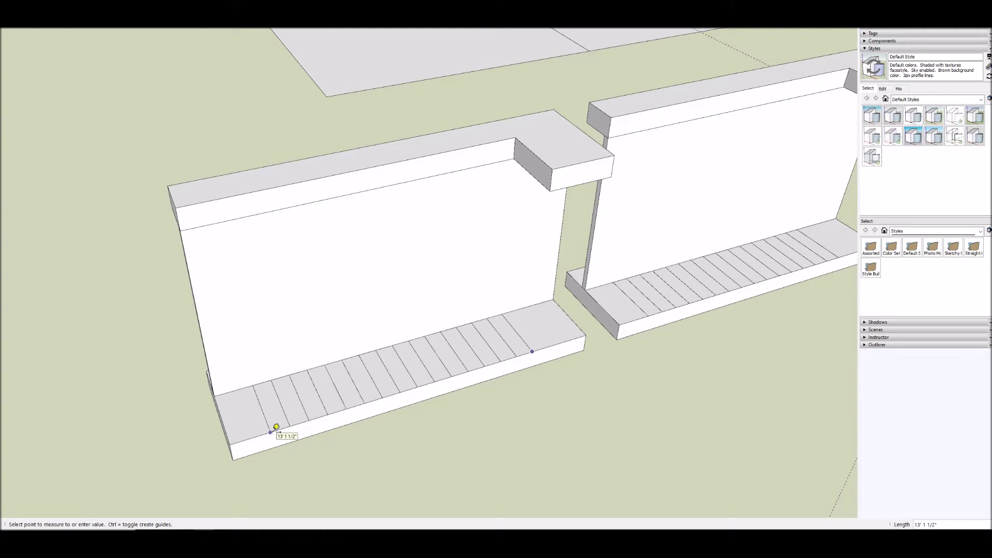
{"action": "left_click", "coordinate": [509, 310]}
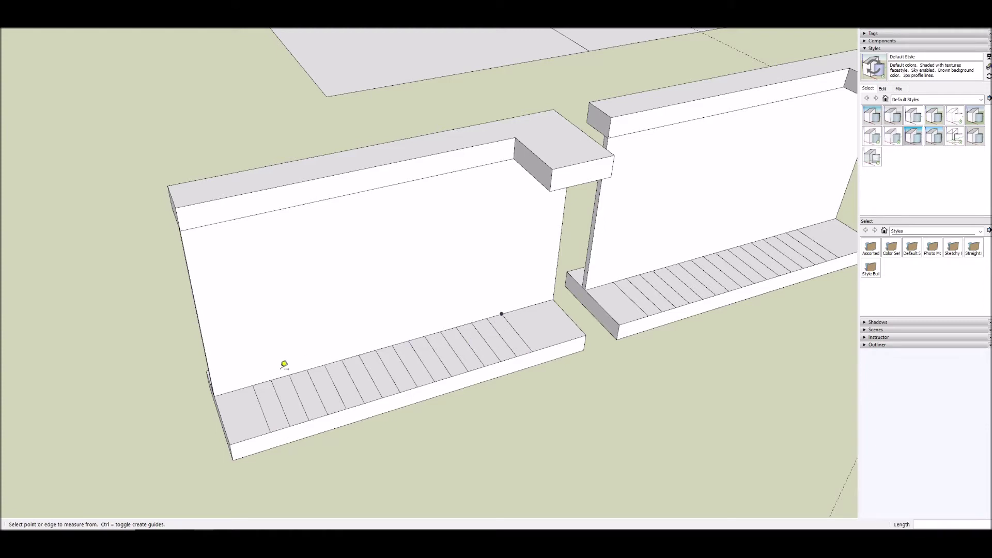
{"action": "key", "text": "space"}
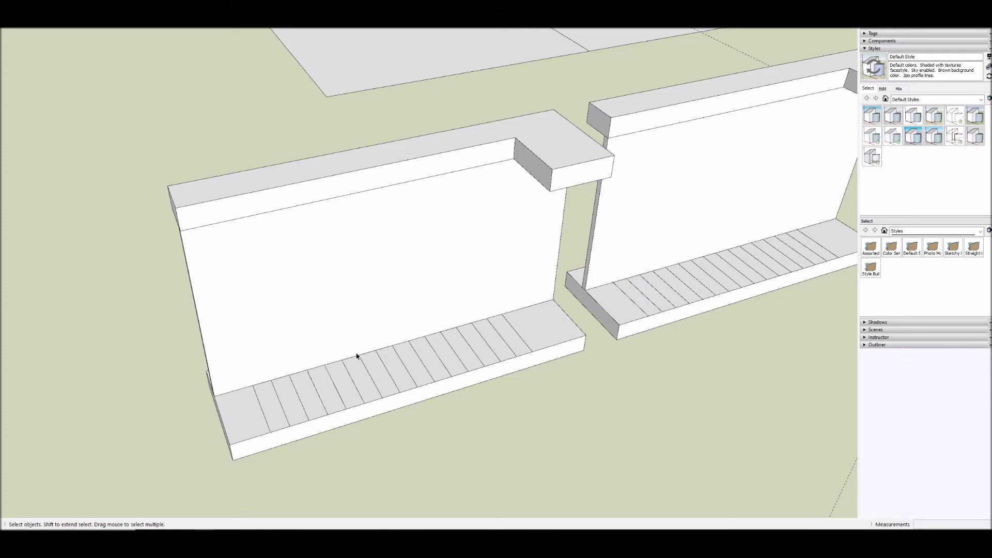
Open the upper floor group of the second straight-stair mock-up and copy its end edge 48 inches inward to outline a landing.
{"action": "scroll", "coordinate": [357, 356], "scroll_direction": "down", "scroll_amount": 6}
{"action": "scroll", "coordinate": [603, 283], "scroll_direction": "up", "scroll_amount": 2}
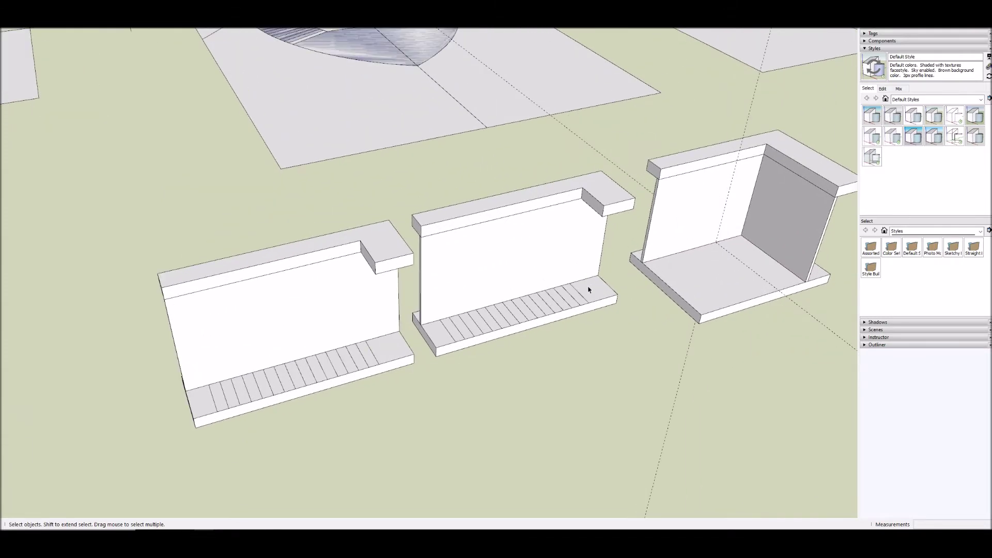
{"action": "scroll", "coordinate": [588, 290], "scroll_direction": "up", "scroll_amount": 2}
{"action": "scroll", "coordinate": [588, 290], "scroll_direction": "up", "scroll_amount": 1}
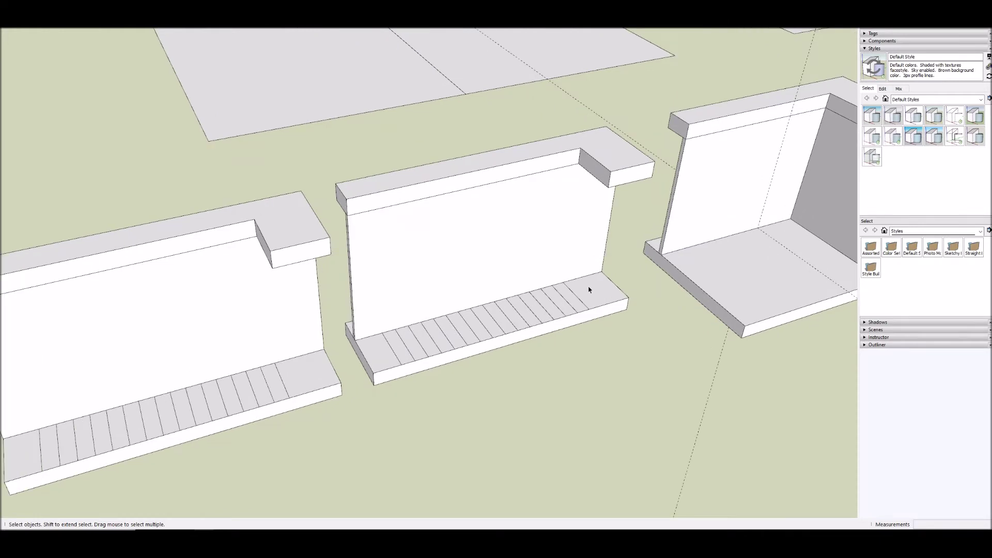
{"action": "scroll", "coordinate": [588, 290], "scroll_direction": "down", "scroll_amount": 1}
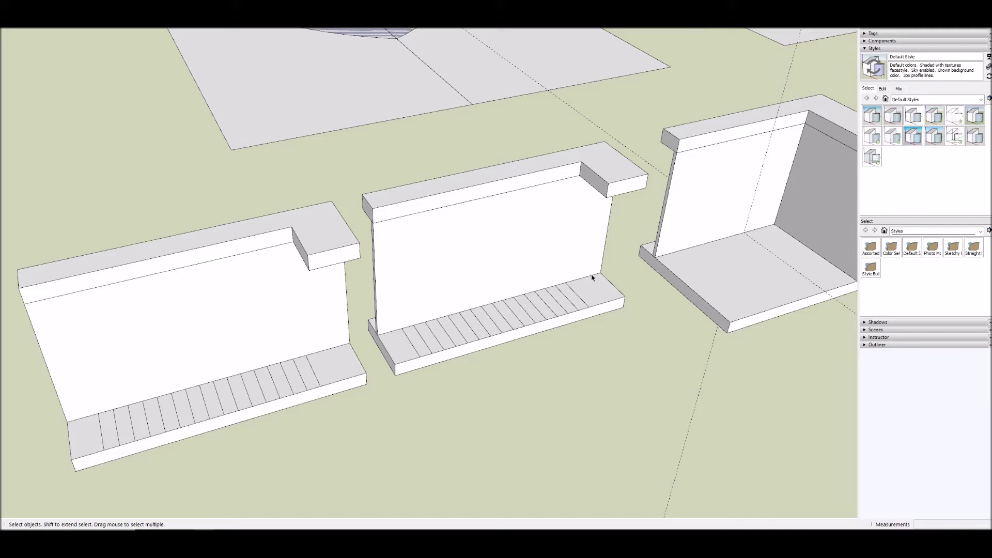
{"action": "scroll", "coordinate": [596, 276], "scroll_direction": "up", "scroll_amount": 2}
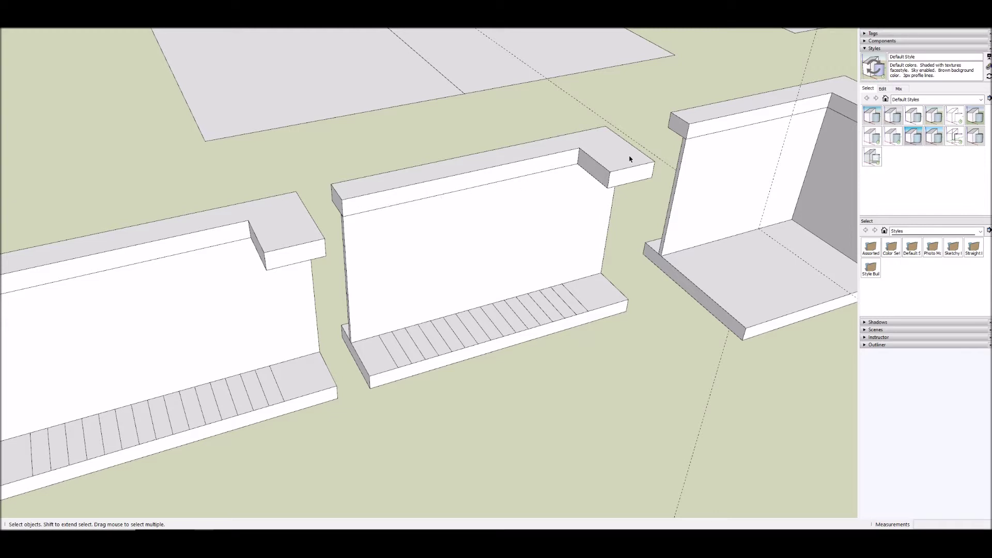
{"action": "double_click", "coordinate": [349, 210]}
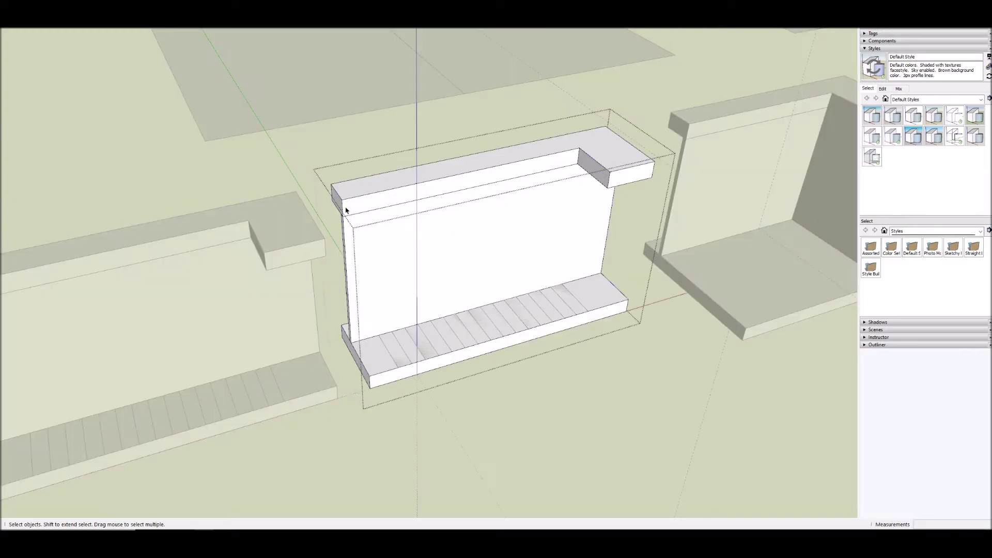
{"action": "left_click", "coordinate": [346, 210]}
{"action": "double_click", "coordinate": [345, 210]}
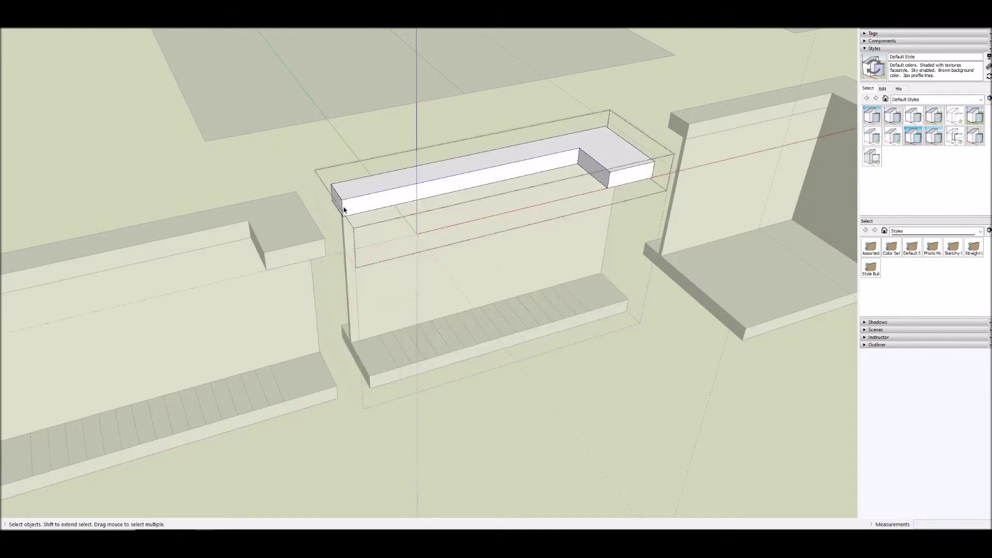
{"action": "key", "text": "m"}
{"action": "left_click", "coordinate": [342, 201]}
{"action": "key", "text": "ctrl"}
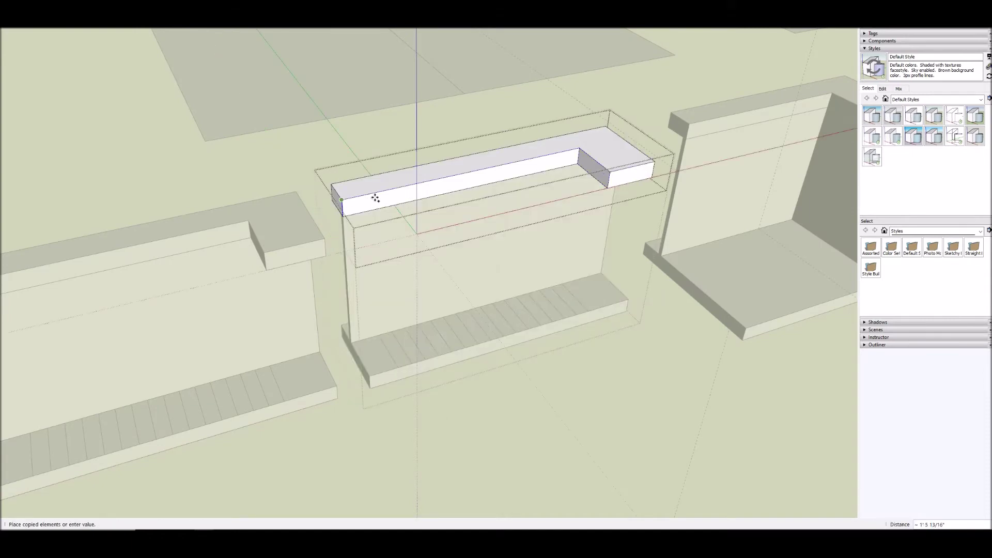
{"action": "key", "text": "Escape"}
{"action": "type", "text": "48p"}
Push/pull the new 48-inch face out flush with the landing at the opposite end, and leave group editing.
{"action": "left_click", "coordinate": [383, 206]}
{"action": "left_click", "coordinate": [611, 174]}
{"action": "key", "text": "space"}
{"action": "key", "text": "Escape"}
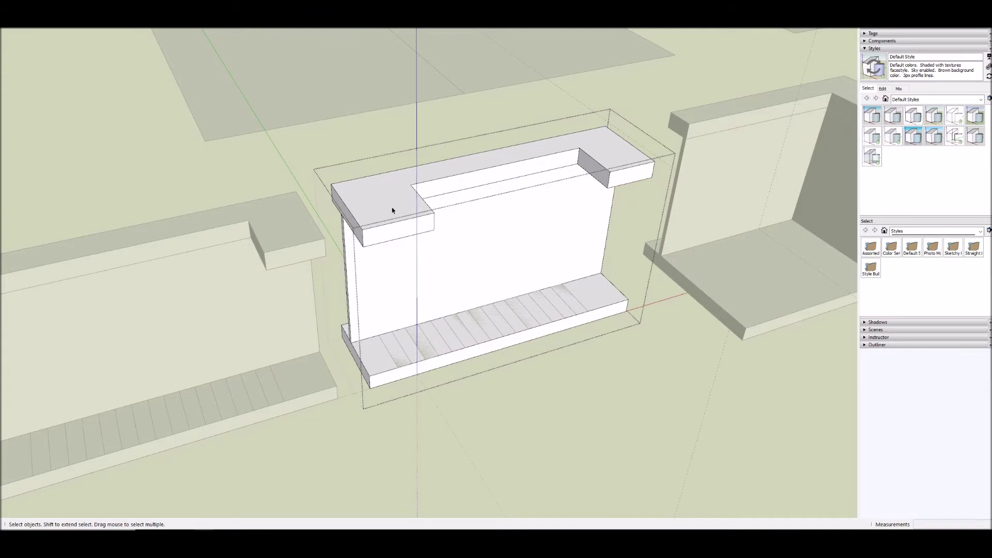
{"action": "key", "text": "Escape"}
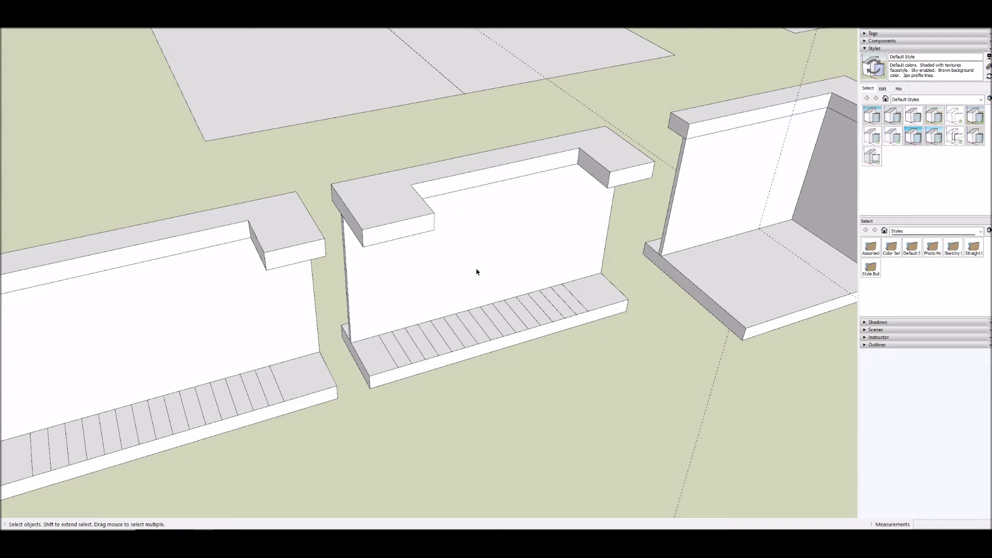
Make the first tread outline on the second mock-up's lower floor into a component named "tread 001".
{"action": "scroll", "coordinate": [509, 294], "scroll_direction": "up", "scroll_amount": 2}
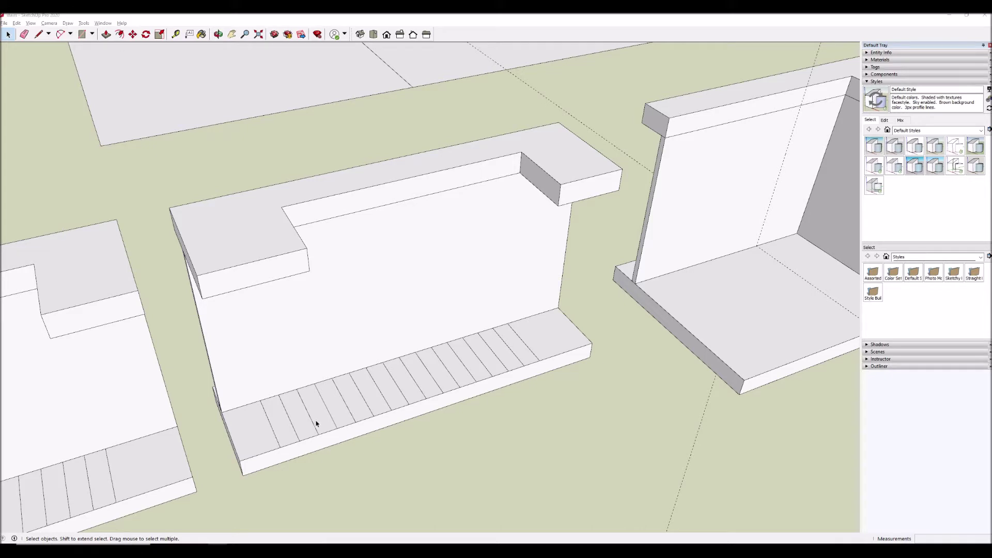
{"action": "left_click", "coordinate": [270, 425]}
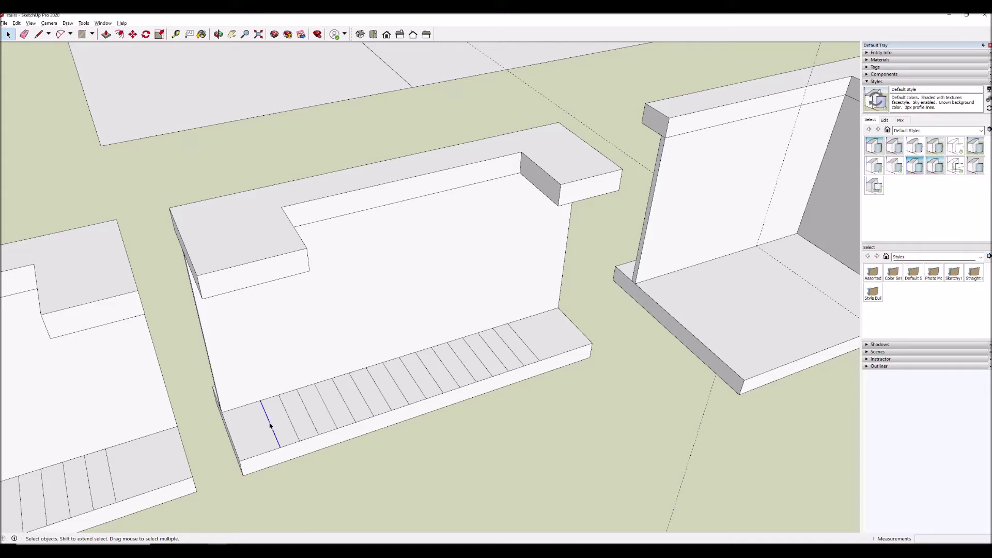
{"action": "double_click", "coordinate": [271, 422]}
{"action": "left_click_drag", "start_coordinate": [237, 394], "coordinate": [315, 475]}
{"action": "left_click", "coordinate": [308, 490]}
{"action": "left_click", "coordinate": [277, 426]}
{"action": "right_click", "coordinate": [274, 412]}
{"action": "left_click", "coordinate": [307, 469]}
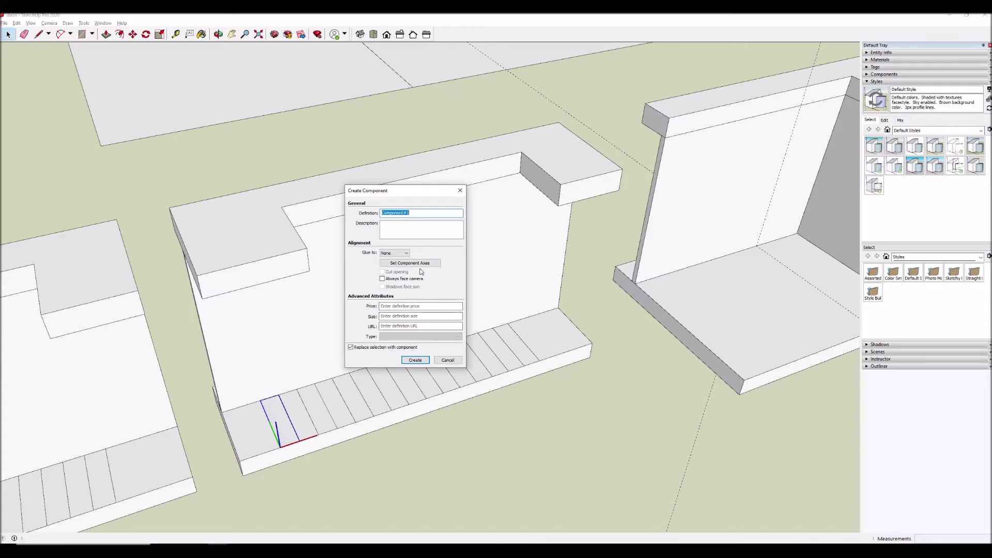
{"action": "type", "text": "tread 001"}
{"action": "key", "text": "Return"}
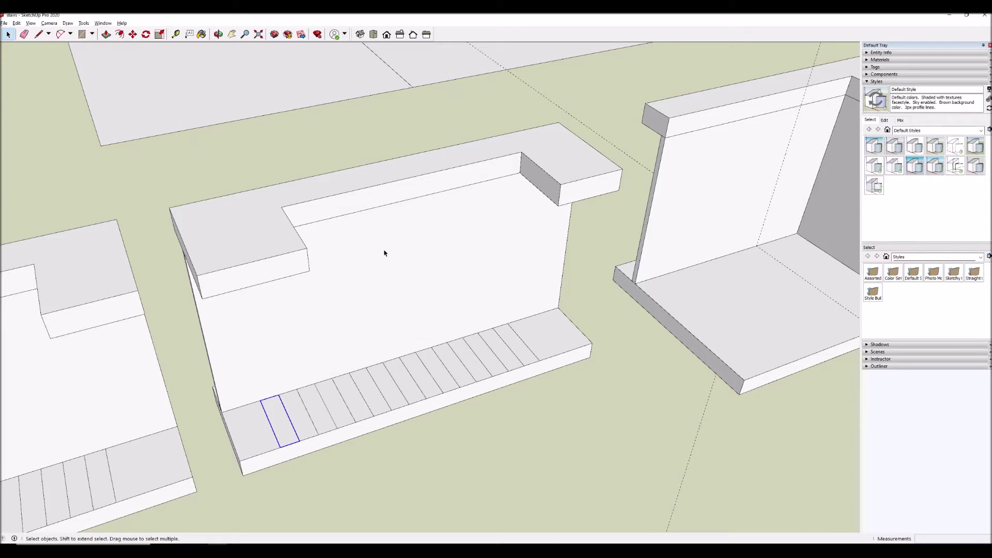
Open the tread component and push/pull its face up 1 inch.
{"action": "double_click", "coordinate": [282, 424]}
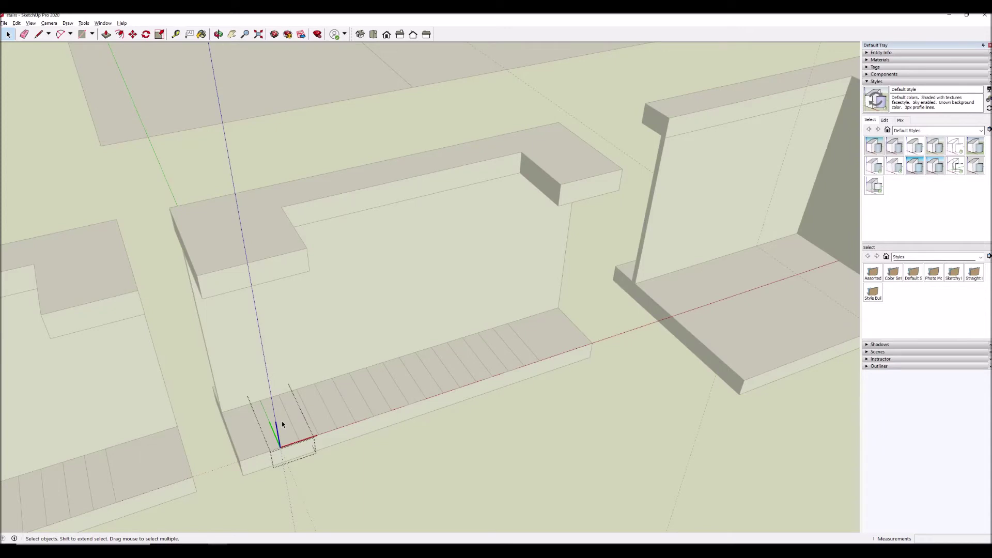
{"action": "key", "text": "p"}
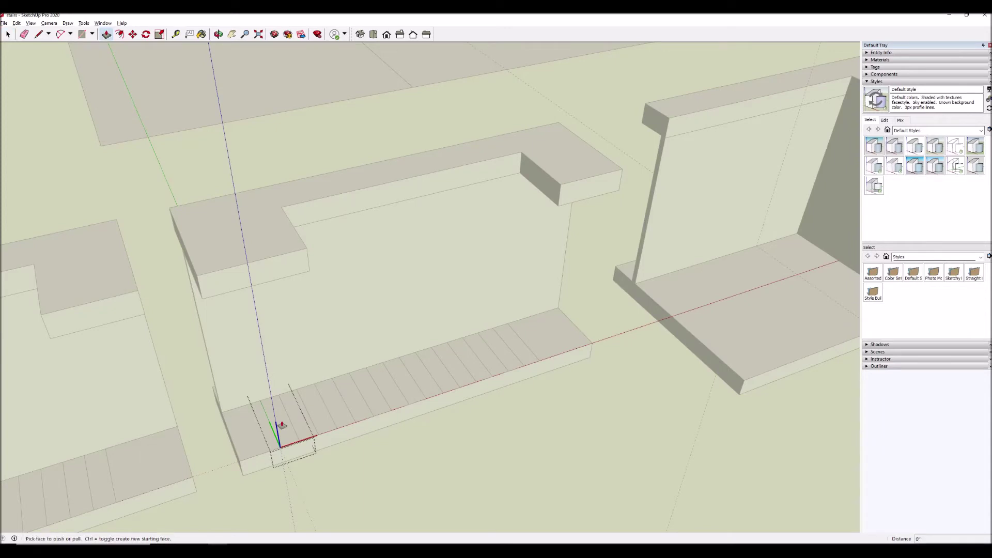
{"action": "left_click", "coordinate": [282, 424]}
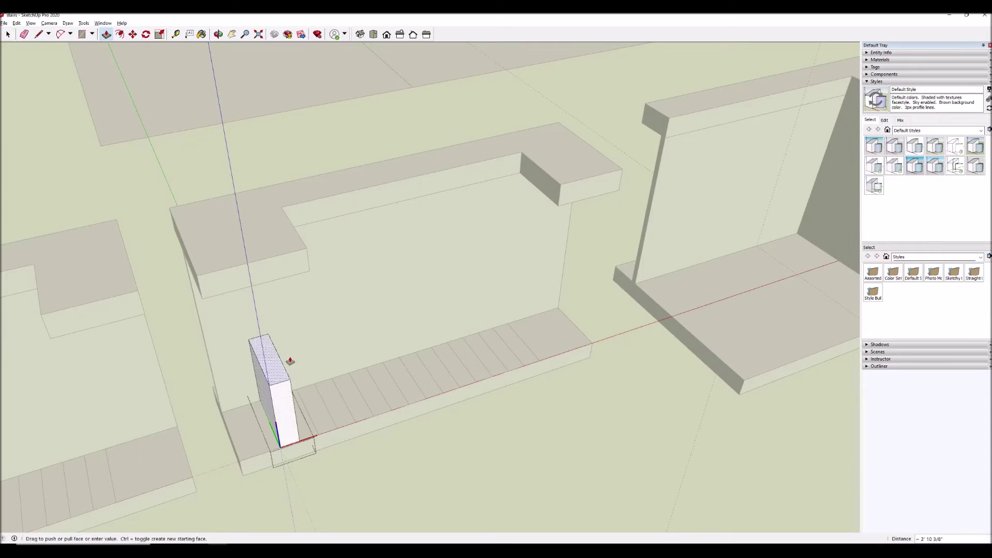
{"action": "type", "text": "1"}
{"action": "key", "text": "Return"}
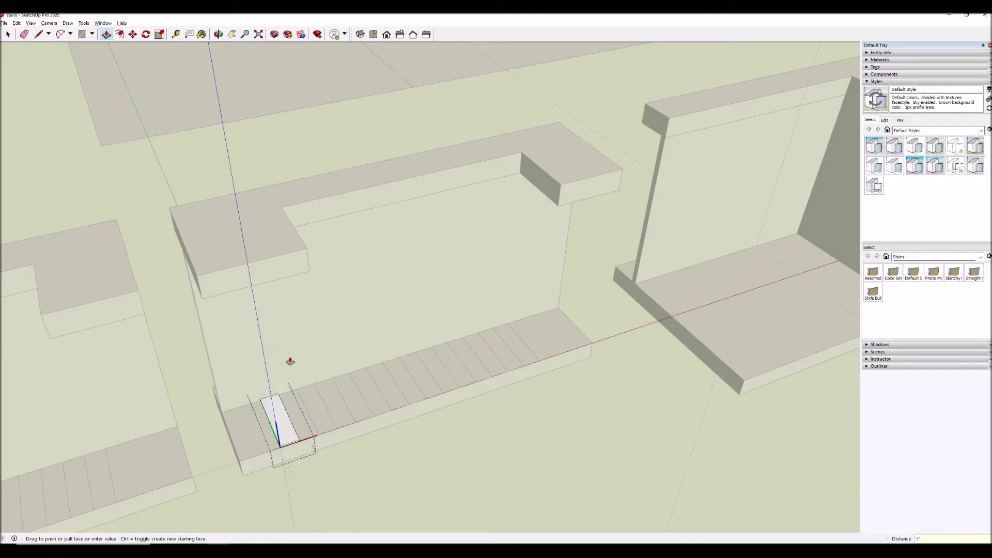
{"action": "key", "text": "space"}
Copy the tread from its bottom front corner to the top corner at its far side, and array the copy with *14.
{"action": "scroll", "coordinate": [272, 382], "scroll_direction": "down", "scroll_amount": 2}
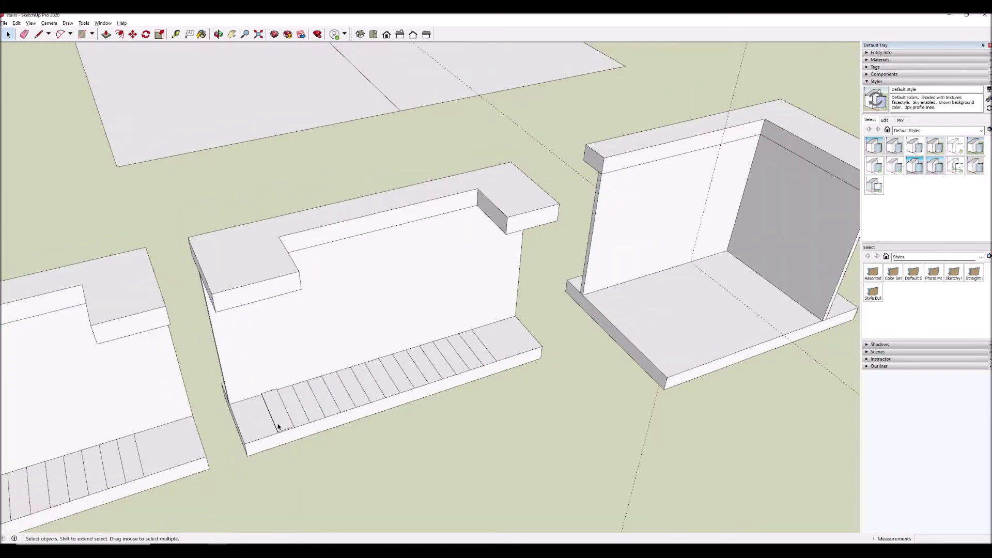
{"action": "scroll", "coordinate": [284, 429], "scroll_direction": "up", "scroll_amount": 8}
{"action": "left_click", "coordinate": [288, 432]}
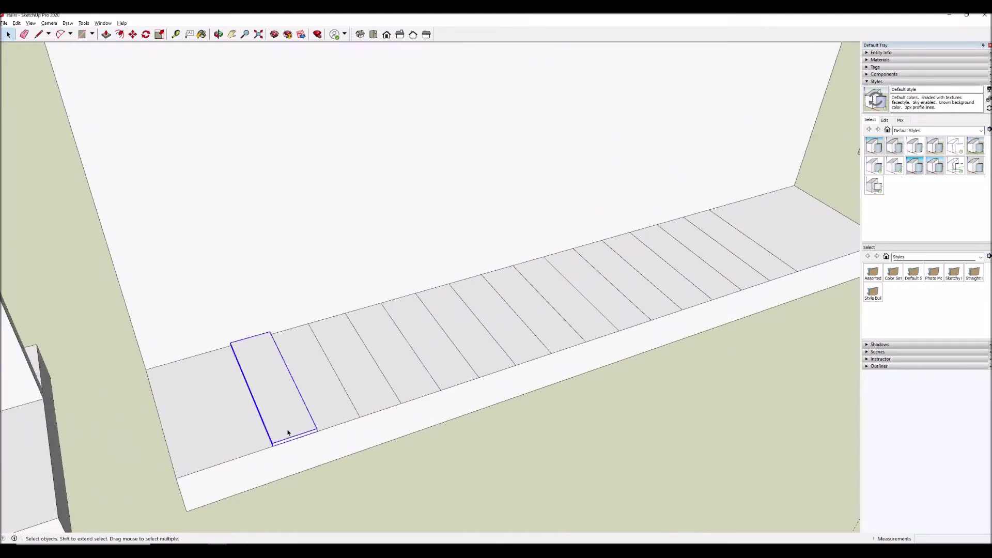
{"action": "middle_click_drag", "start_coordinate": [287, 432], "coordinate": [271, 406]}
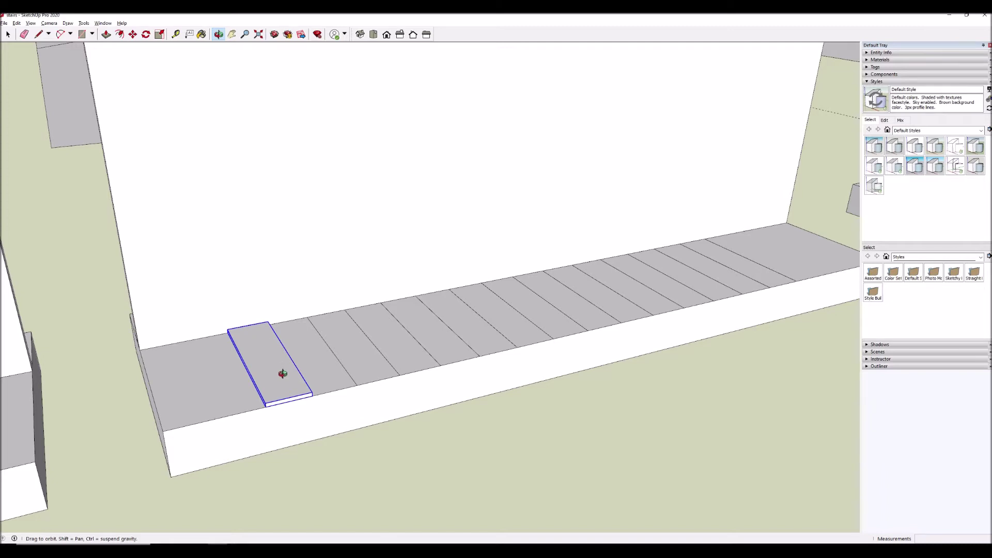
{"action": "scroll", "coordinate": [286, 398], "scroll_direction": "up", "scroll_amount": 3}
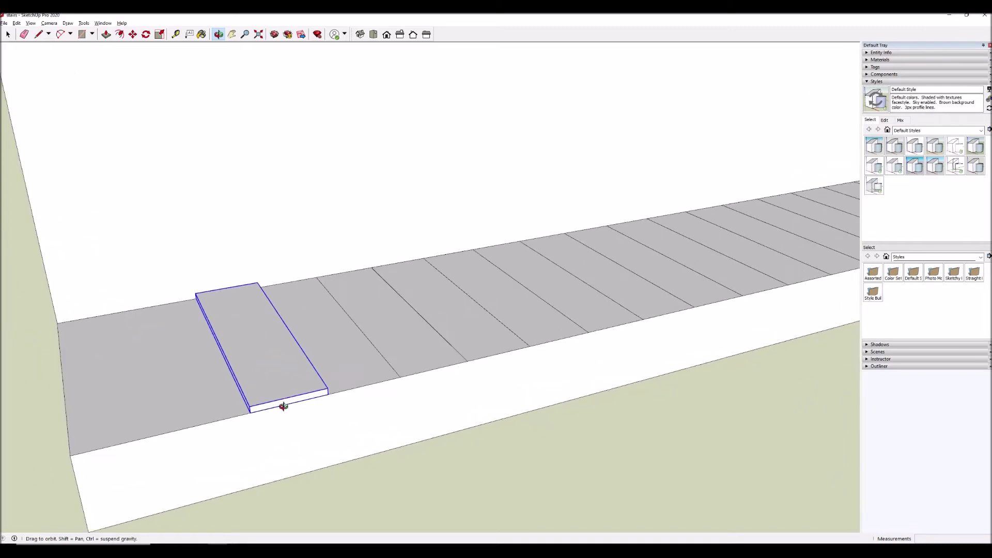
{"action": "key", "text": "m"}
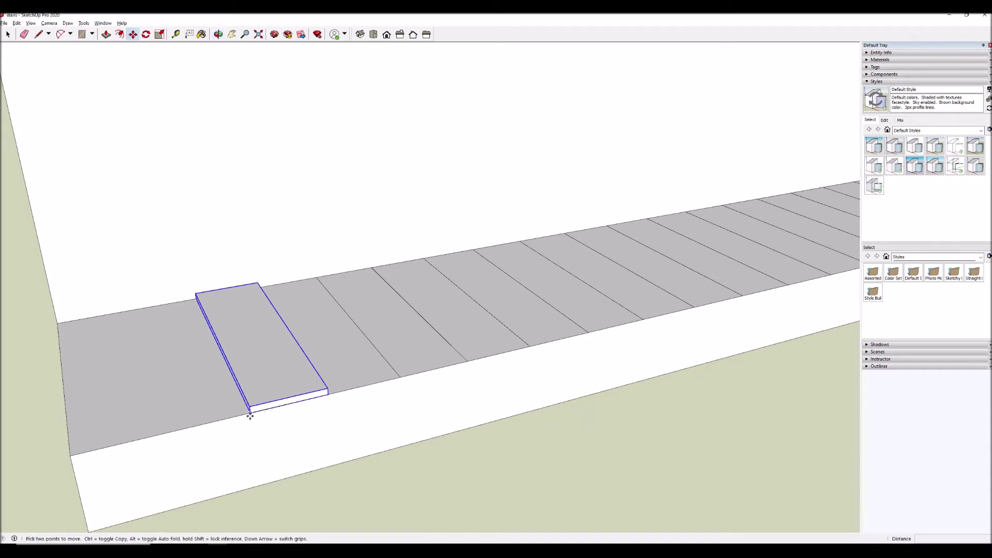
{"action": "key", "text": "ctrl"}
{"action": "left_click", "coordinate": [250, 414]}
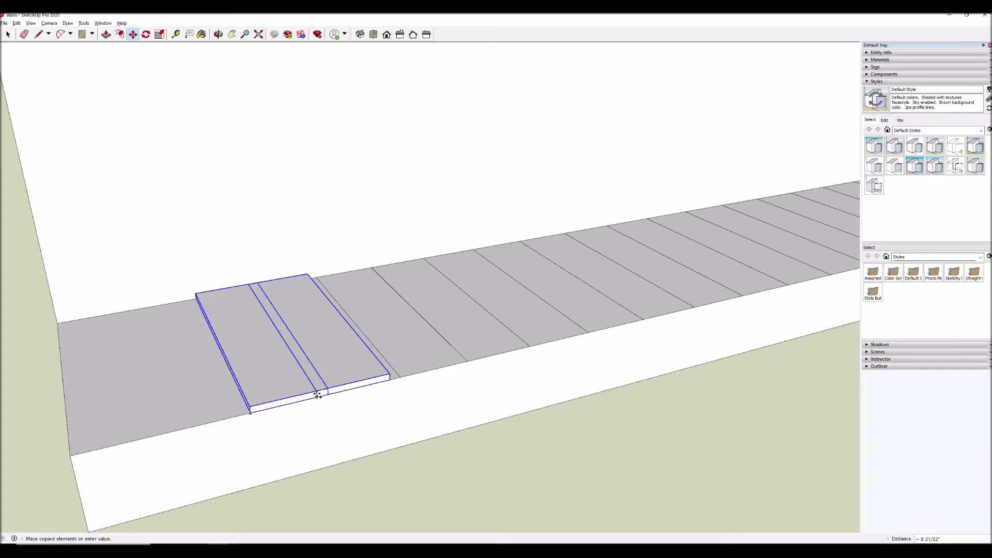
{"action": "left_click", "coordinate": [327, 389]}
{"action": "scroll", "coordinate": [264, 444], "scroll_direction": "down", "scroll_amount": 5}
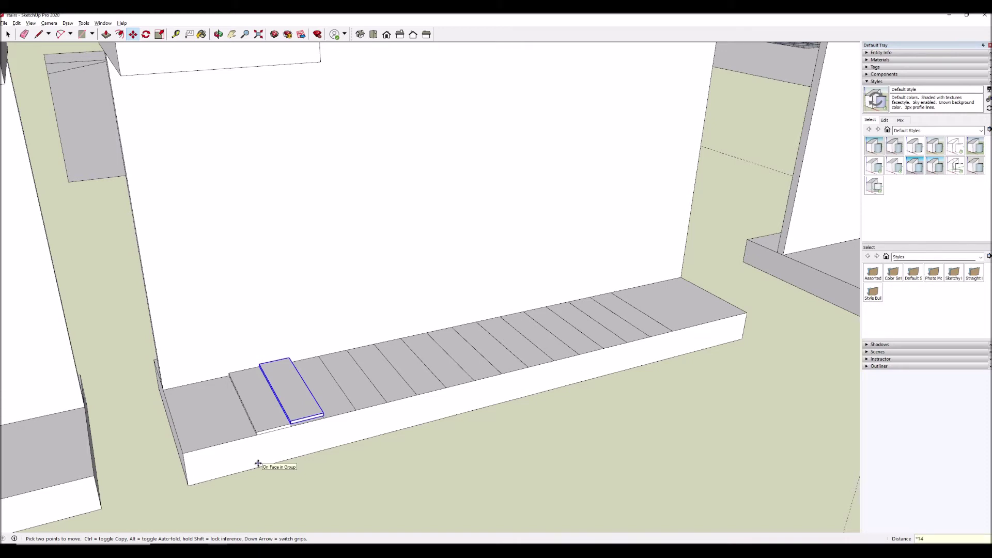
{"action": "key", "text": "Return"}
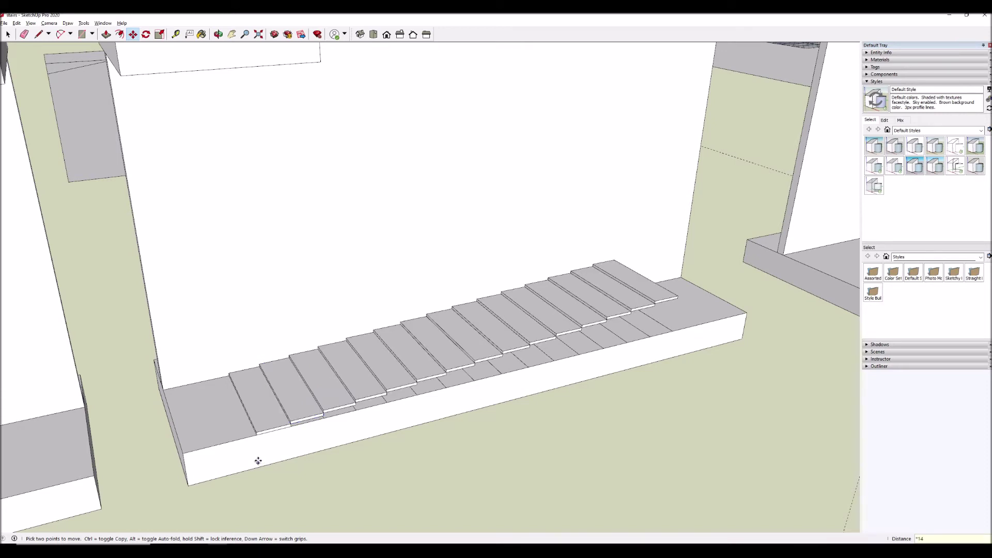
Select all the stepped treads on the lower floor of the second mock-up and make them one group.
{"action": "scroll", "coordinate": [371, 519], "scroll_direction": "down", "scroll_amount": 3}
{"action": "scroll", "coordinate": [371, 519], "scroll_direction": "down", "scroll_amount": 1}
{"action": "key", "text": "space"}
{"action": "left_click", "coordinate": [299, 438], "text": "shift"}
{"action": "left_click", "coordinate": [322, 429], "text": "shift"}
{"action": "left_click", "coordinate": [344, 419], "text": "shift"}
{"action": "left_click", "coordinate": [366, 411], "text": "shift"}
{"action": "left_click", "coordinate": [377, 402], "text": "shift"}
{"action": "left_click", "coordinate": [406, 394], "text": "shift"}
{"action": "left_click", "coordinate": [426, 385], "text": "shift"}
{"action": "left_click", "coordinate": [447, 376], "text": "shift"}
{"action": "left_click", "coordinate": [462, 382], "text": "shift"}
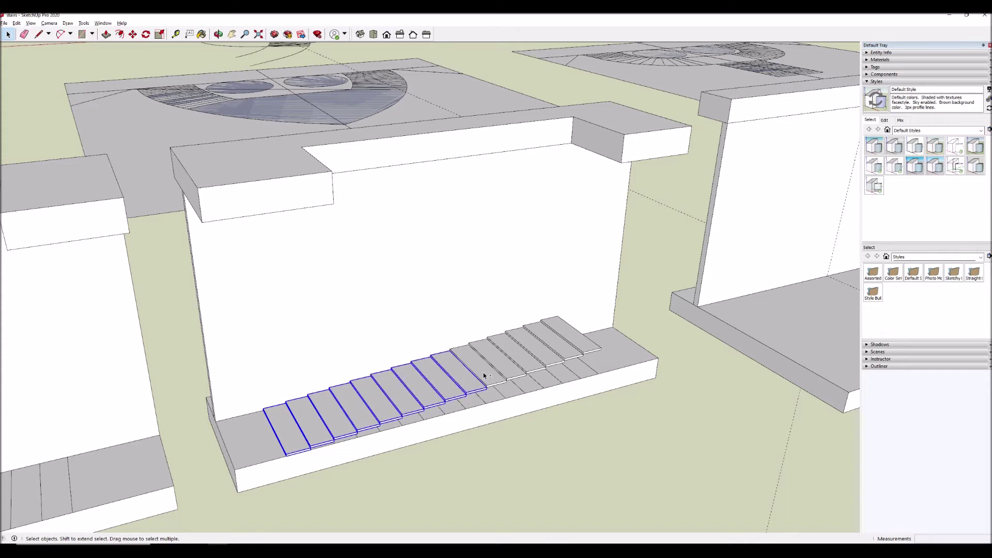
{"action": "left_click", "coordinate": [486, 373], "text": "shift"}
{"action": "left_click", "coordinate": [509, 364], "text": "shift"}
{"action": "left_click", "coordinate": [534, 355], "text": "shift"}
{"action": "left_click", "coordinate": [536, 351], "text": "shift"}
{"action": "left_click", "coordinate": [552, 342], "text": "shift"}
{"action": "left_click", "coordinate": [563, 336], "text": "shift"}
{"action": "right_click", "coordinate": [563, 336]}
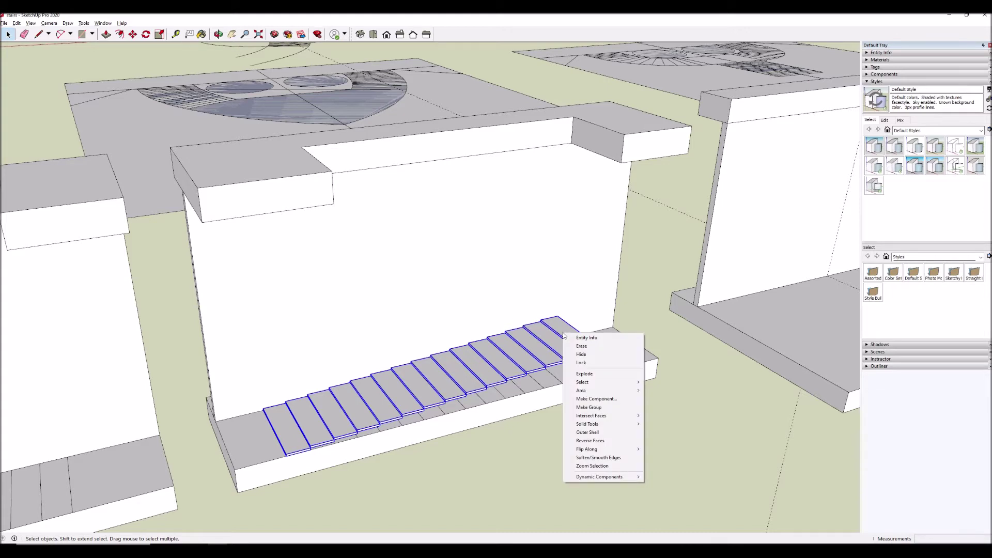
{"action": "left_click", "coordinate": [590, 408]}
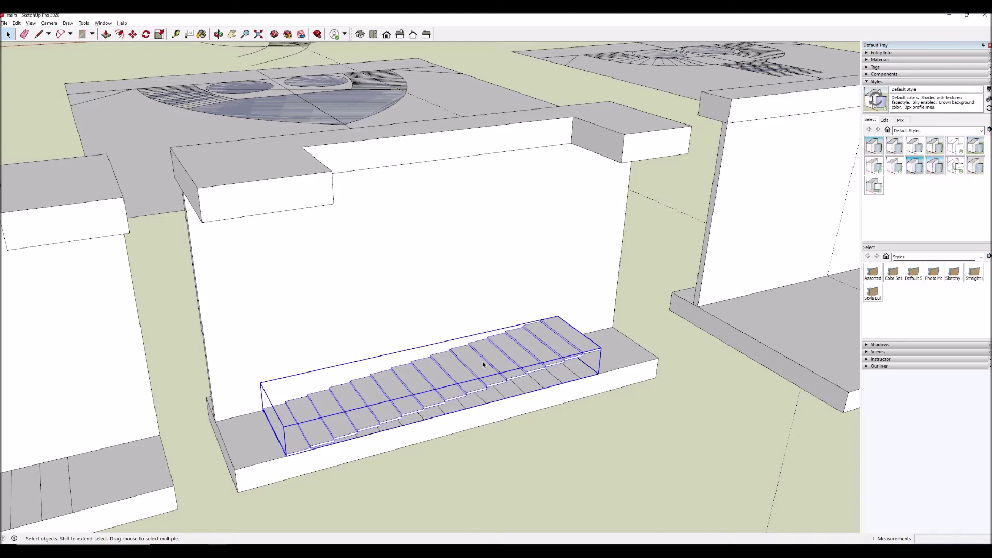
{"action": "key", "text": "s"}
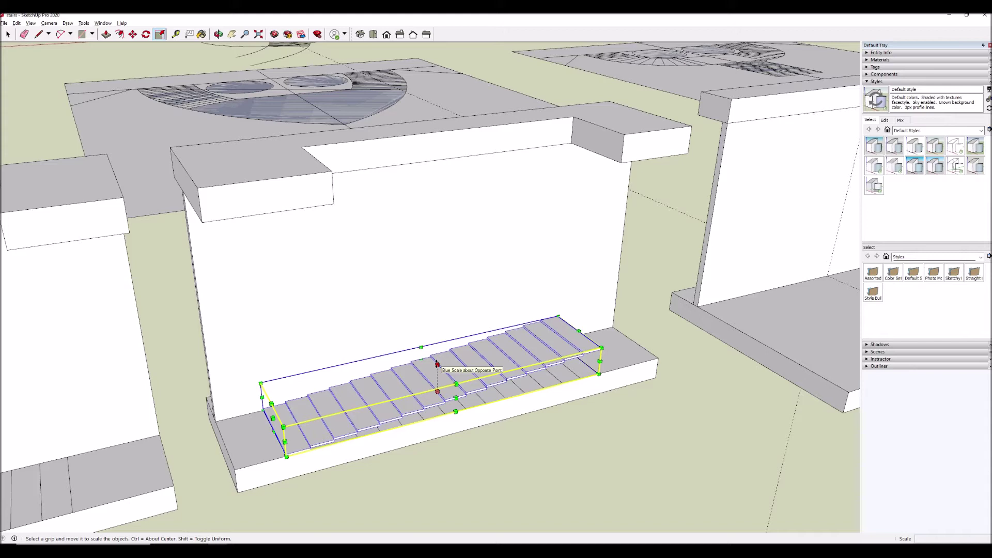
{"action": "left_click", "coordinate": [437, 364]}
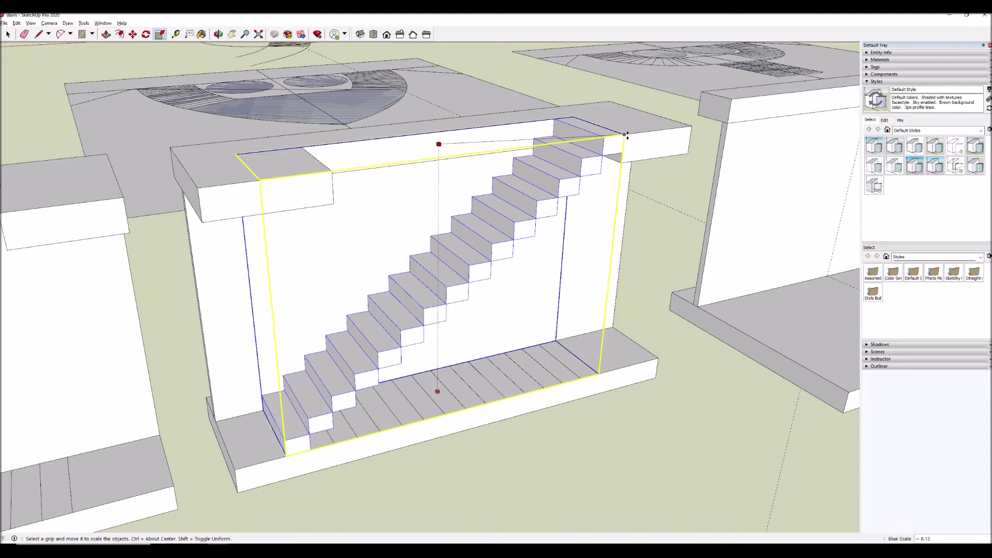
{"action": "key", "text": "Escape"}
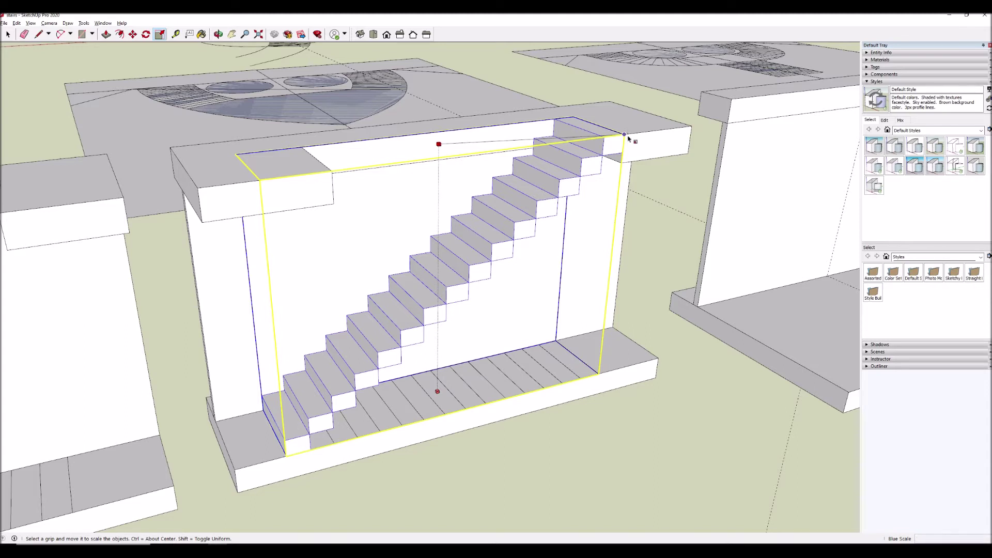
{"action": "key", "text": "space"}
Open the stepped tread group and copy its highest tread from its bottom front corner to the far side's corner, adding one more tread.
{"action": "scroll", "coordinate": [591, 348], "scroll_direction": "up", "scroll_amount": 5}
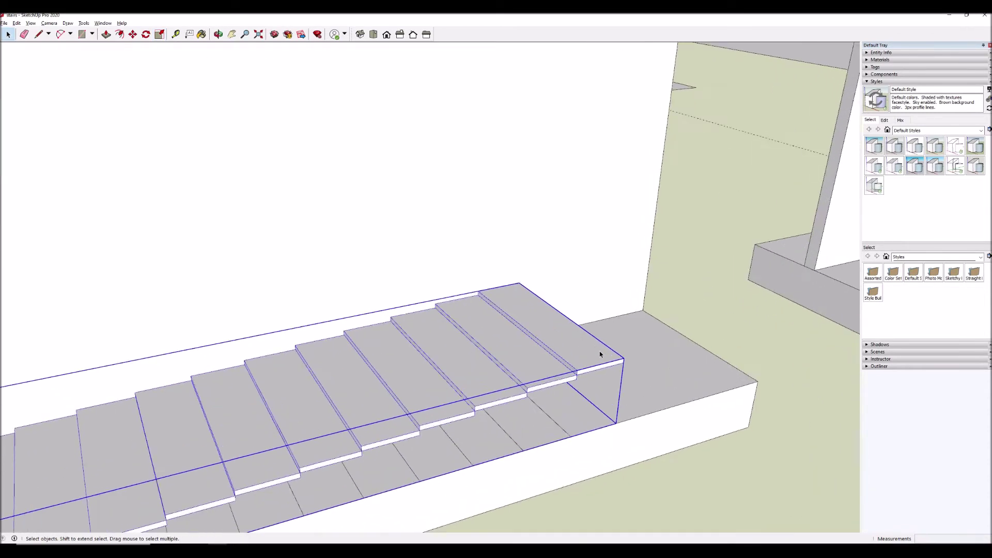
{"action": "double_click", "coordinate": [600, 353]}
{"action": "left_click", "coordinate": [597, 353]}
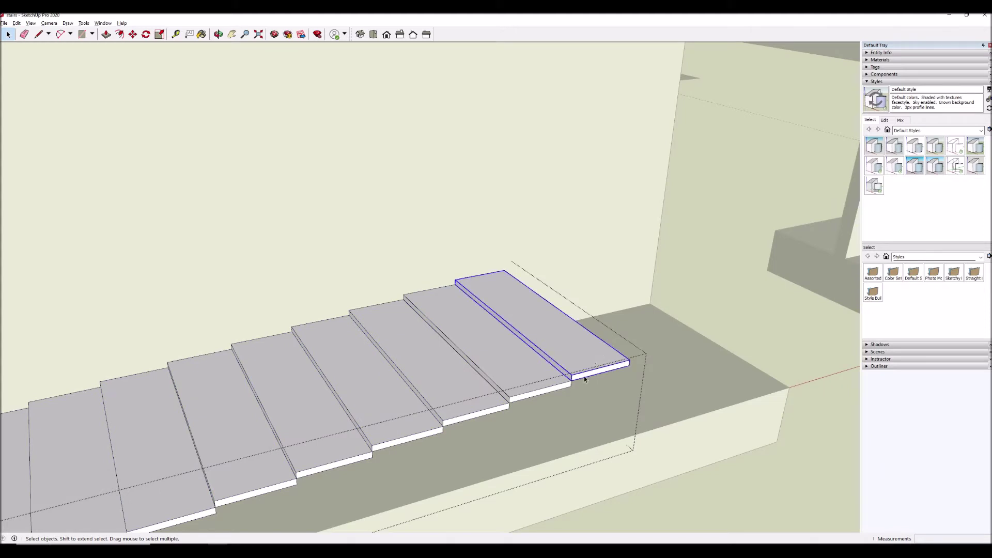
{"action": "key", "text": "m"}
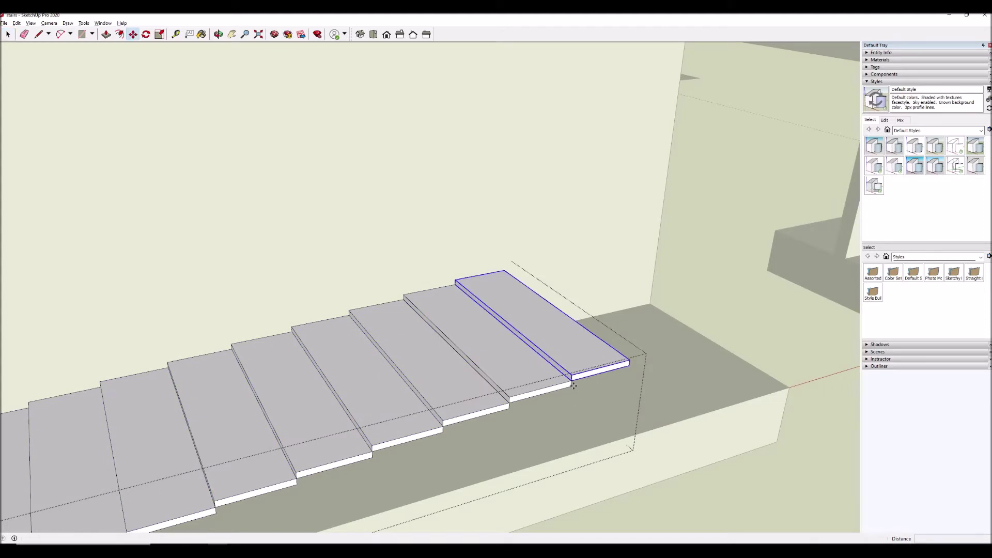
{"action": "key", "text": "ctrl"}
{"action": "left_click", "coordinate": [571, 383]}
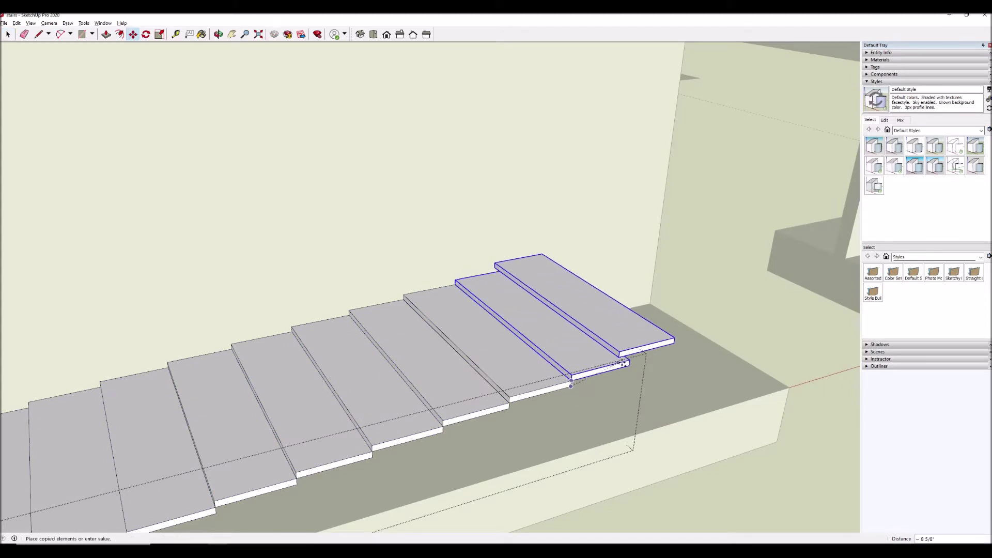
{"action": "left_click", "coordinate": [628, 364]}
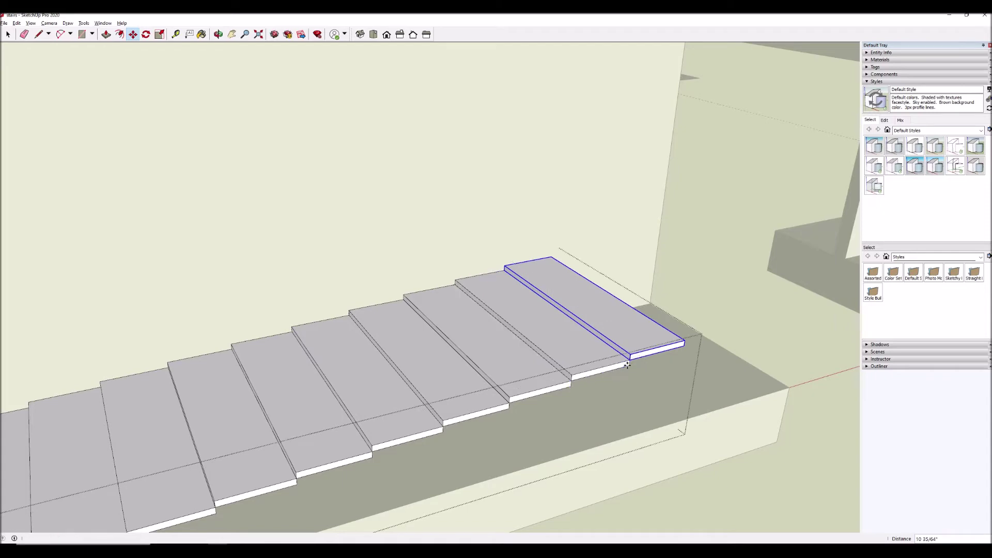
{"action": "key", "text": "space"}
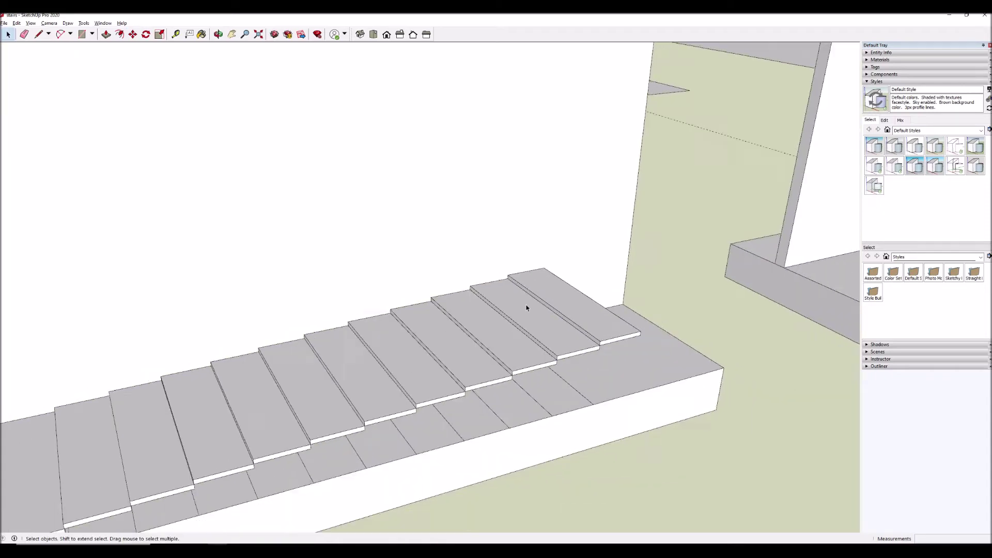
Scale the extended tread group along the blue axis by about 7.61 so its highest tread meets the upper floor's surface.
{"action": "scroll", "coordinate": [527, 308], "scroll_direction": "down", "scroll_amount": 5}
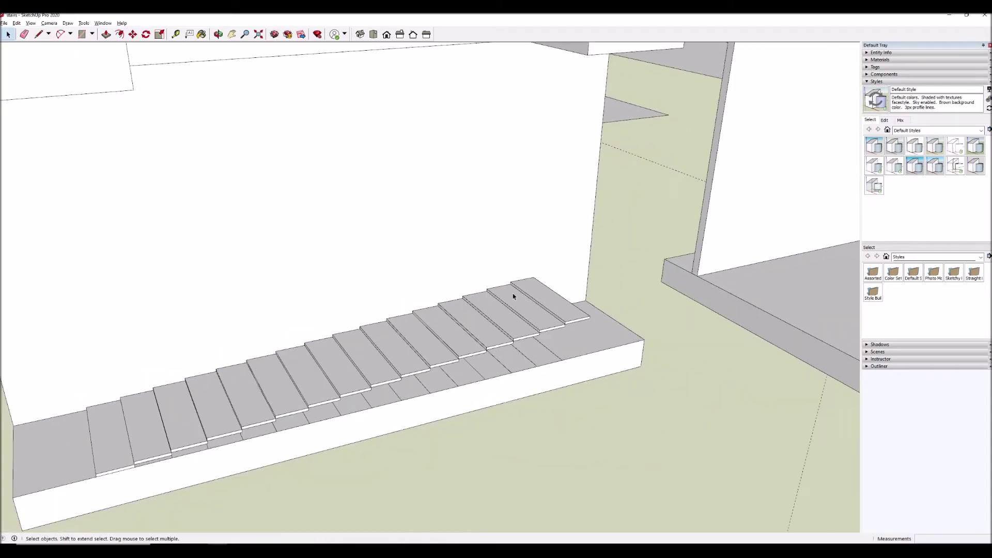
{"action": "left_click", "coordinate": [377, 371]}
{"action": "key", "text": "s"}
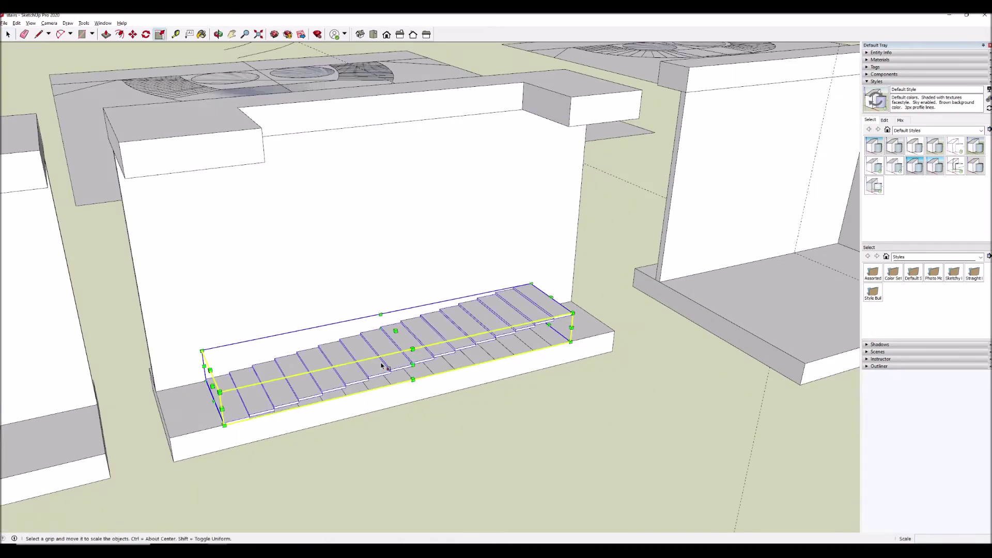
{"action": "left_click_drag", "start_coordinate": [395, 331], "coordinate": [573, 98]}
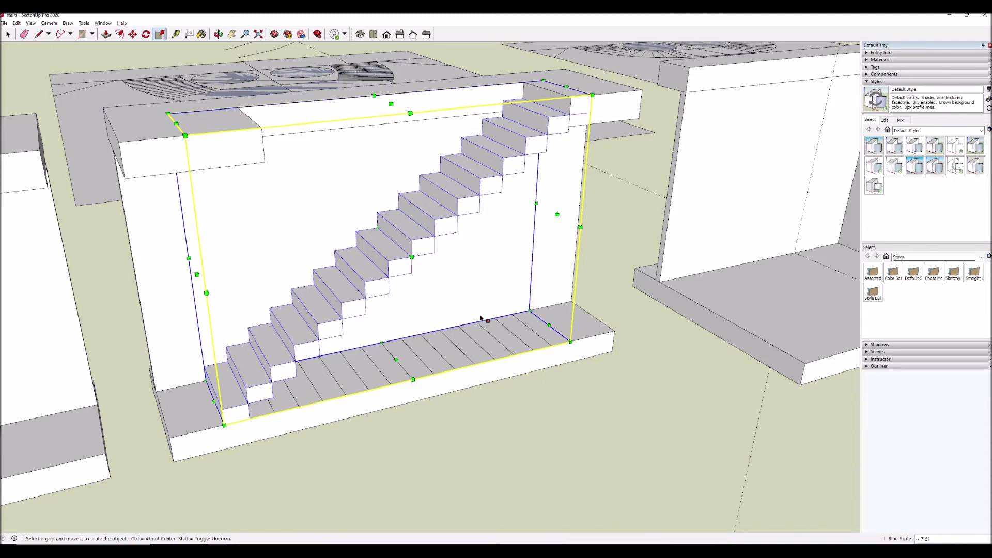
Measure one riser's height midway up the scaled stair and inspect where the highest step meets the upper floor.
{"action": "key", "text": "t"}
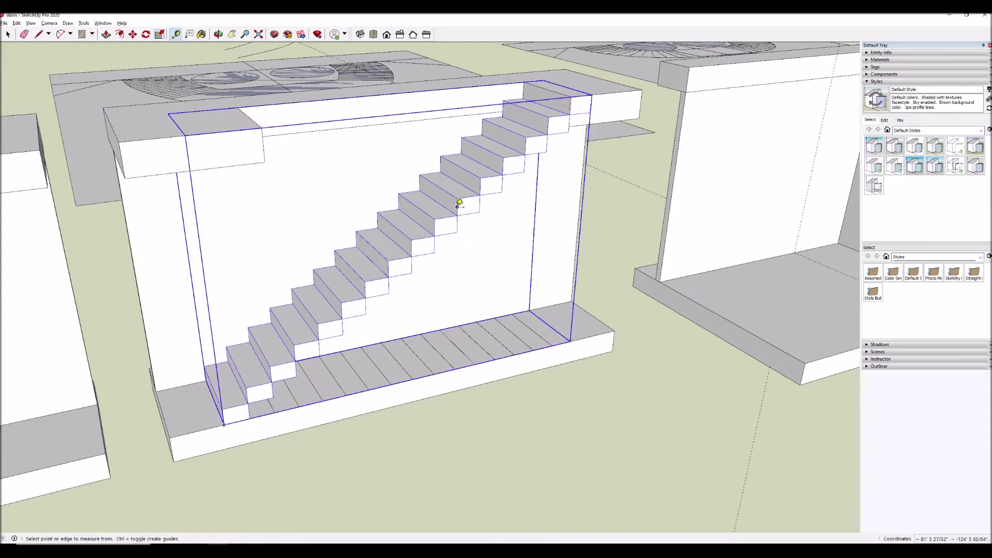
{"action": "left_click", "coordinate": [458, 214]}
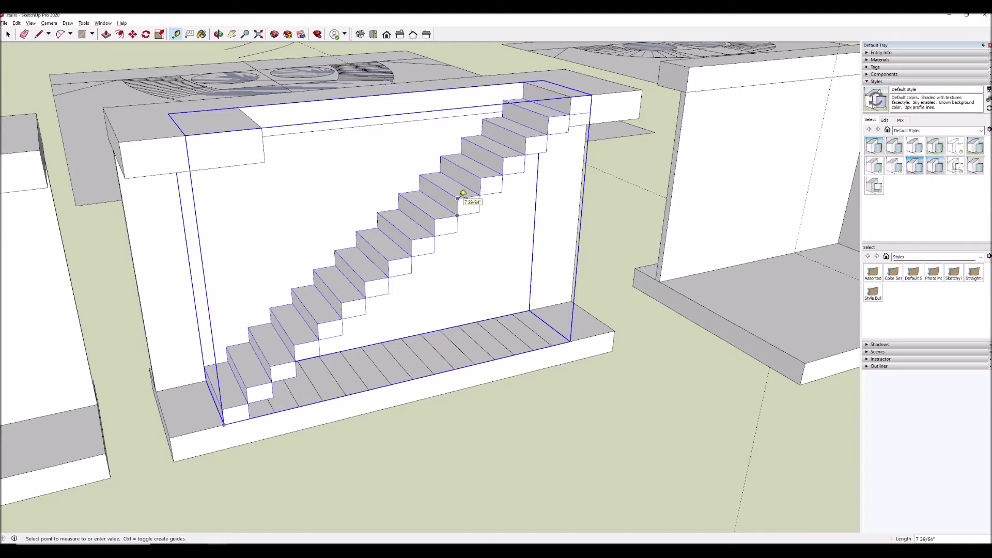
{"action": "key", "text": "space"}
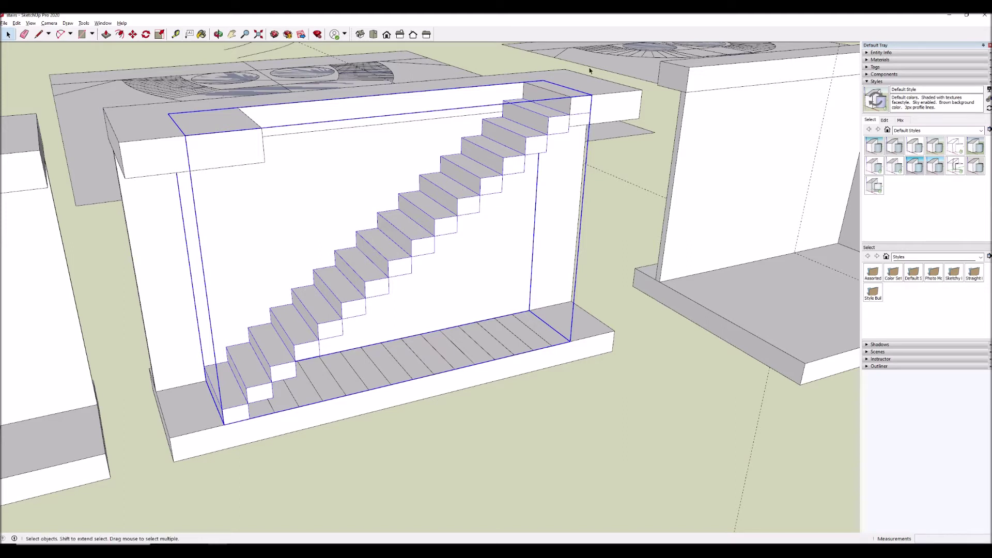
{"action": "scroll", "coordinate": [566, 107], "scroll_direction": "up", "scroll_amount": 5}
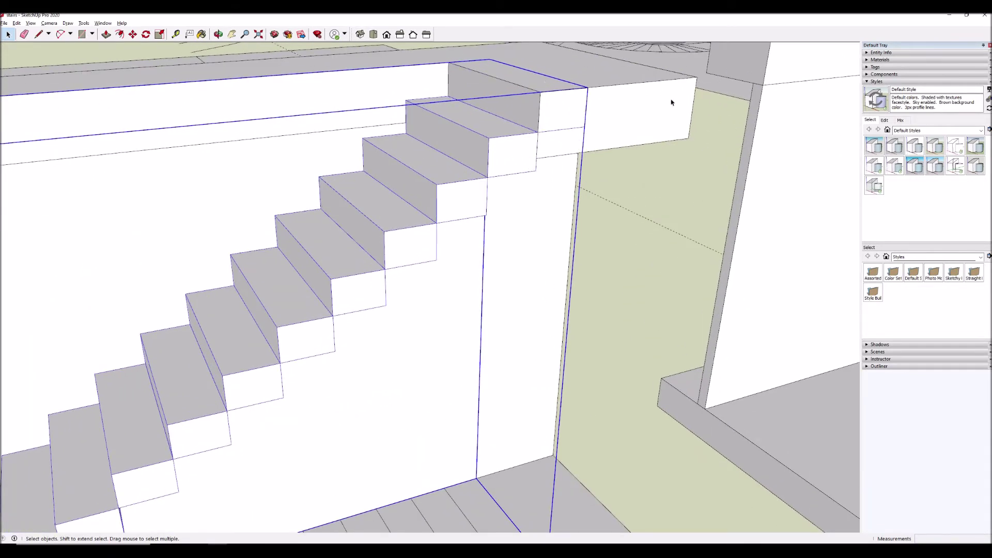
{"action": "scroll", "coordinate": [512, 145], "scroll_direction": "down", "scroll_amount": 4}
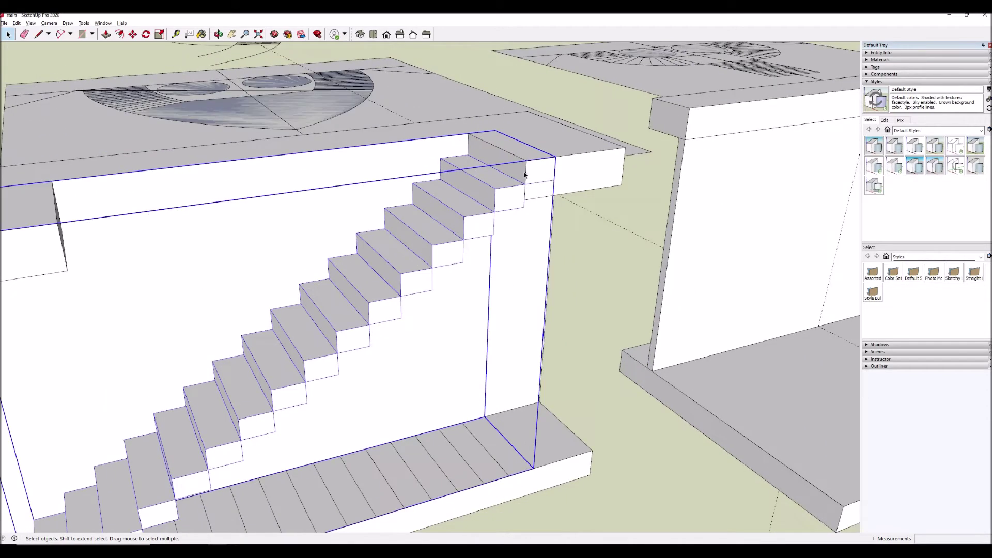
{"action": "scroll", "coordinate": [585, 149], "scroll_direction": "down", "scroll_amount": 3}
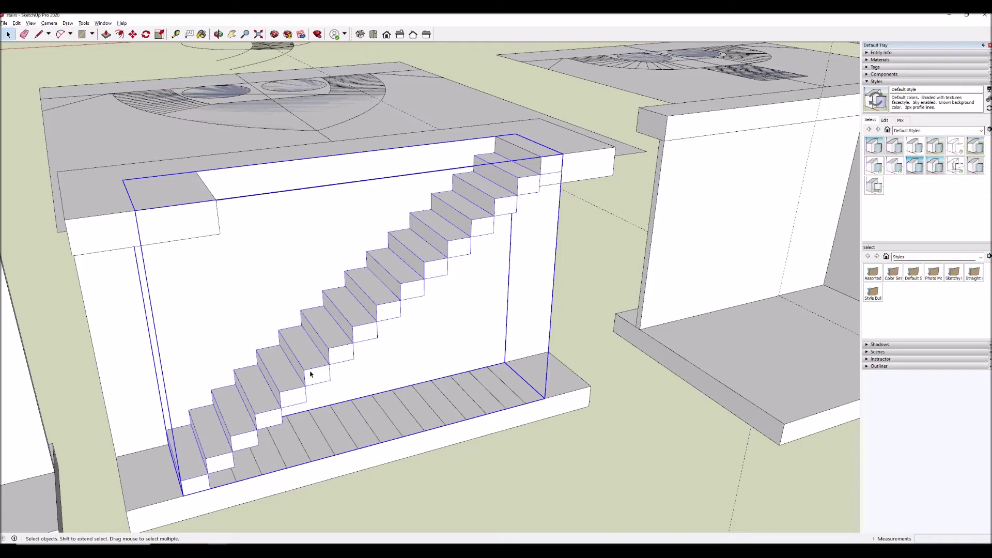
View the stair from a low angle, check headroom section R311.7.2 of the 2018 International Residential Code in the browser, and return to SketchUp.
{"action": "key", "text": "o"}
{"action": "left_click_drag", "start_coordinate": [244, 377], "coordinate": [155, 244]}
{"action": "left_click_drag", "start_coordinate": [152, 241], "coordinate": [303, 267]}
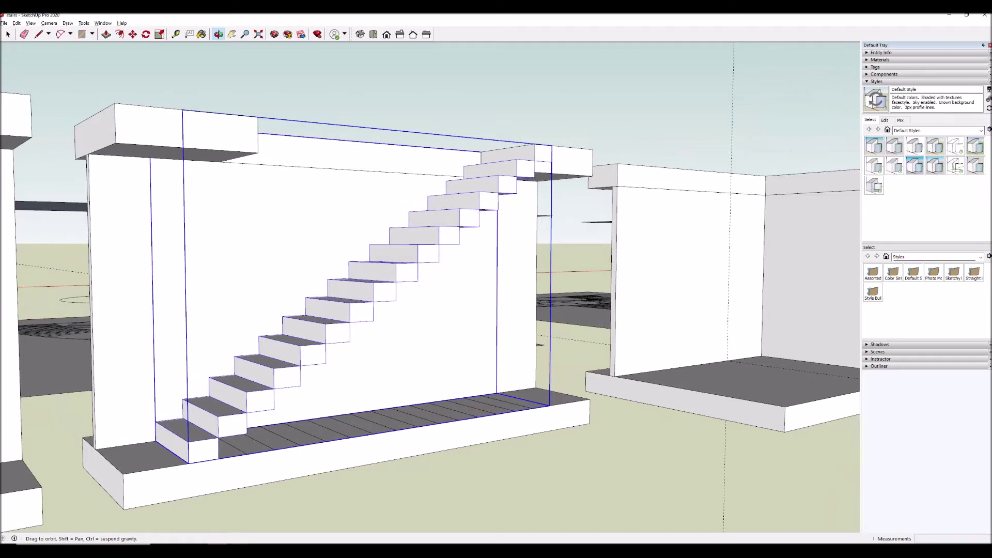
{"action": "key", "text": "alt+Tab"}
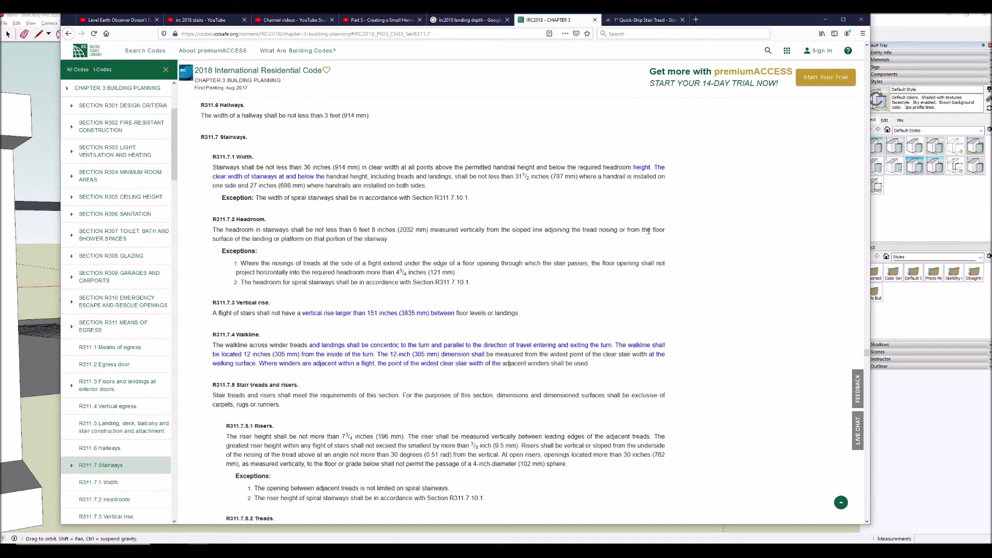
{"action": "left_click", "coordinate": [906, 20]}
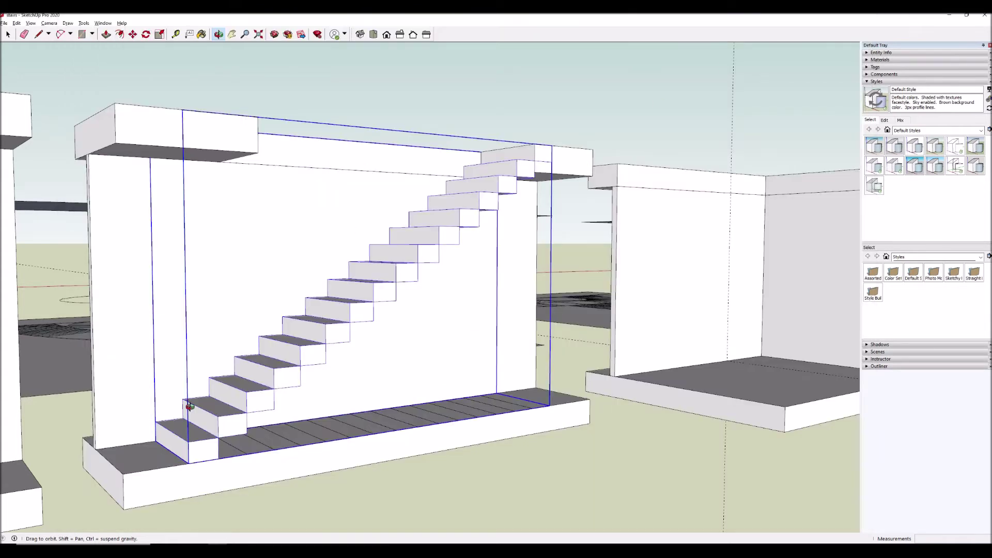
Draw a sloped line along the tread nosings beside the wall, from the lowest tread's back corner to a tread near the stair's upper end.
{"action": "key", "text": "l"}
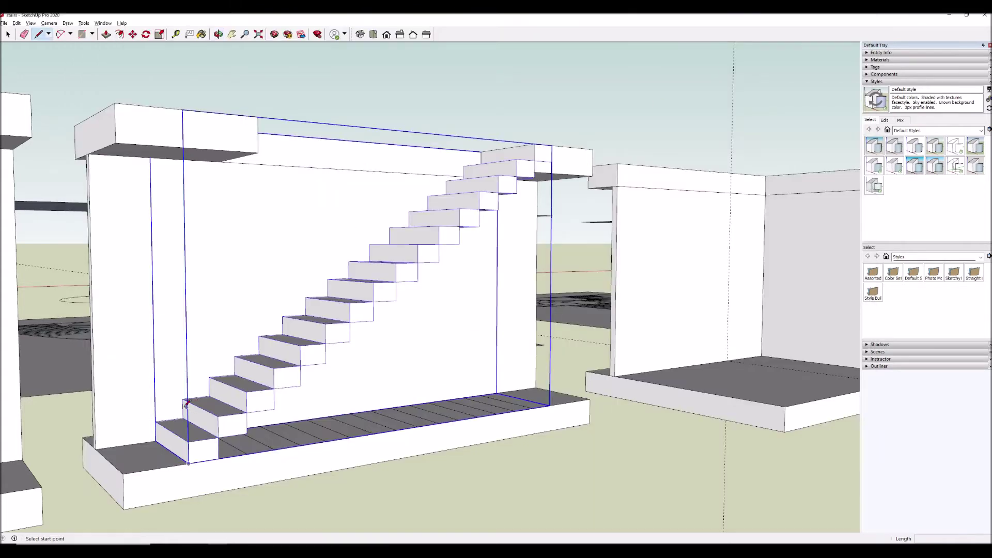
{"action": "scroll", "coordinate": [156, 421], "scroll_direction": "up", "scroll_amount": 5}
{"action": "left_click", "coordinate": [156, 420]}
{"action": "scroll", "coordinate": [158, 421], "scroll_direction": "down", "scroll_amount": 10}
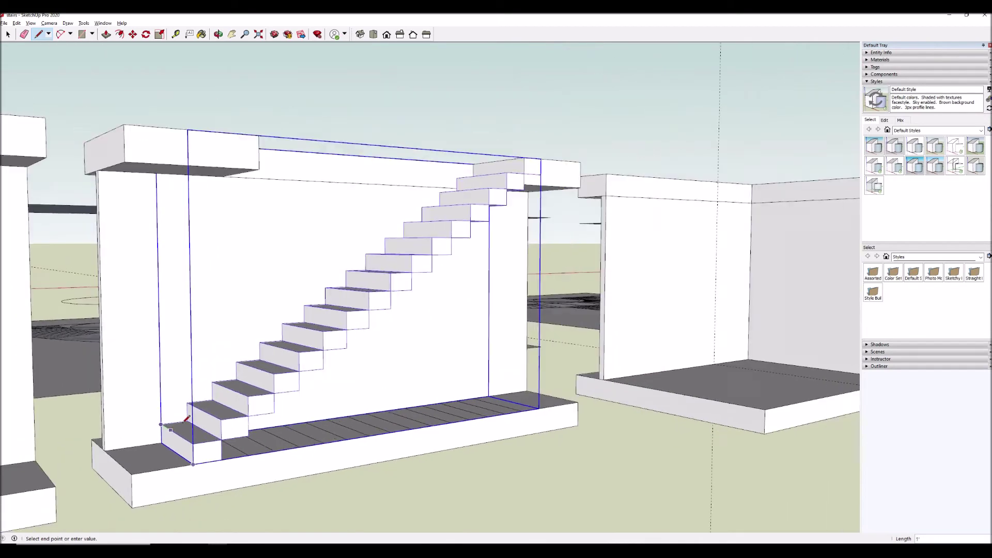
{"action": "left_click", "coordinate": [438, 194]}
{"action": "key", "text": "space"}
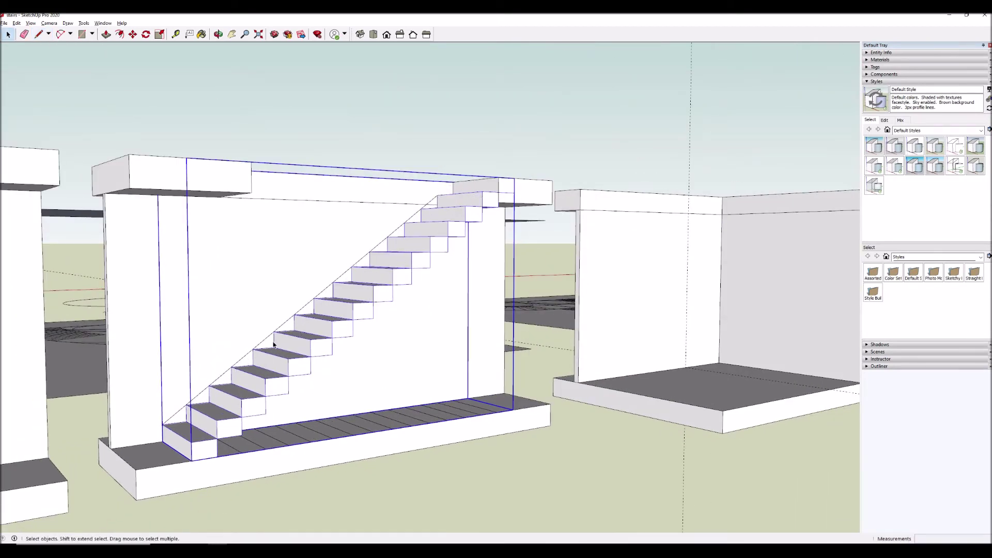
Move the sloped nosing line straight up 6' 8" to mark the required headroom.
{"action": "left_click", "coordinate": [221, 377]}
{"action": "key", "text": "m"}
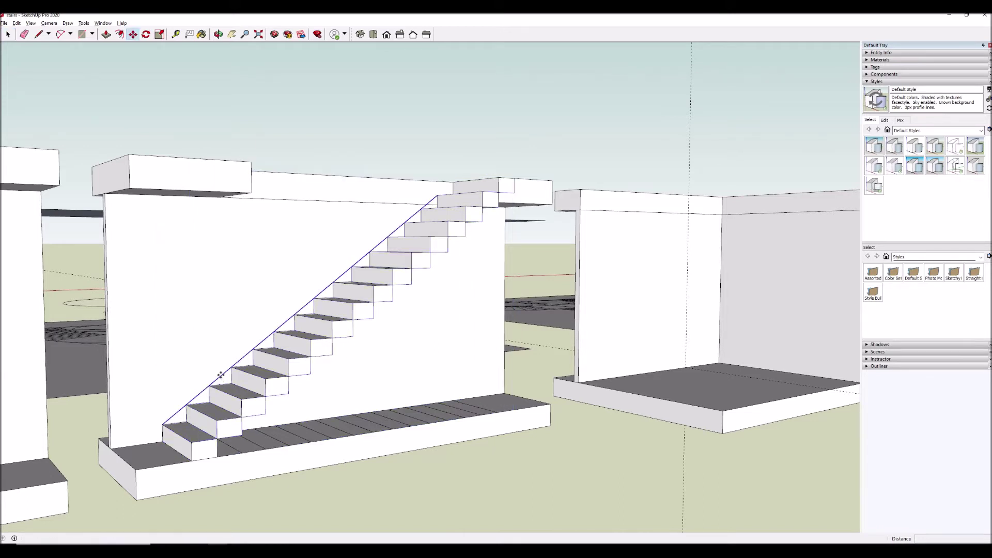
{"action": "left_click", "coordinate": [221, 374]}
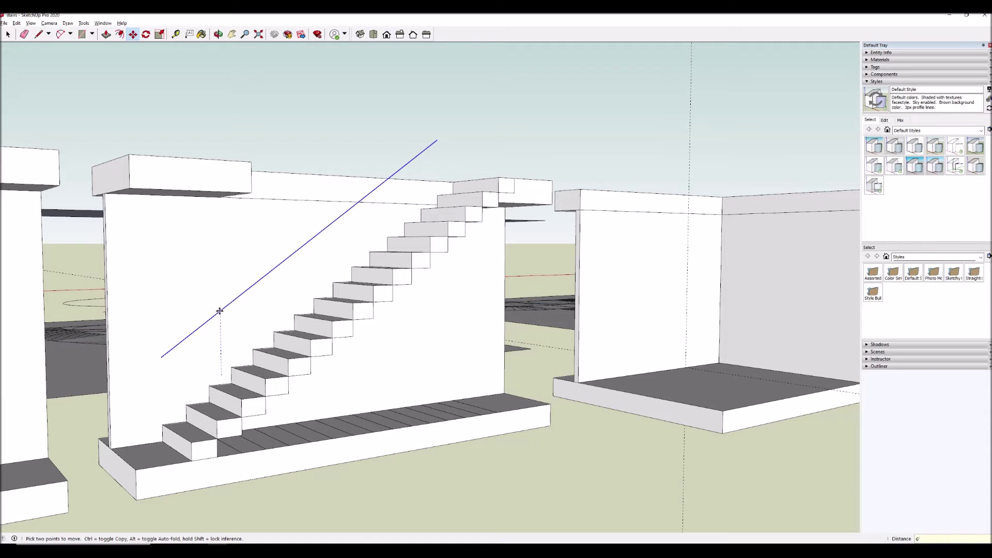
{"action": "key", "text": "Escape"}
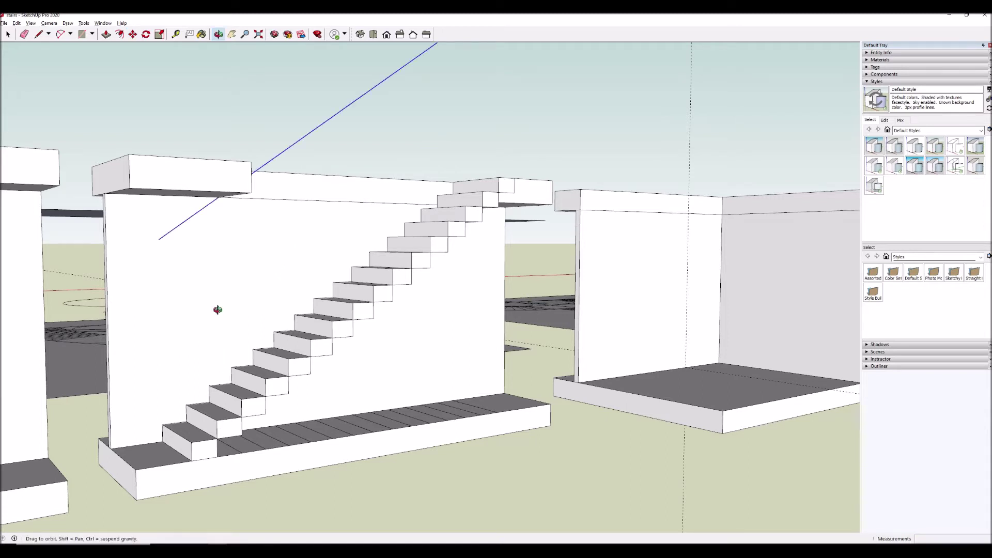
Open the upper floor and push/pull the stair opening's end face out over the treads, past the raised headroom line.
{"action": "key", "text": "o"}
{"action": "left_click_drag", "start_coordinate": [336, 257], "coordinate": [269, 195]}
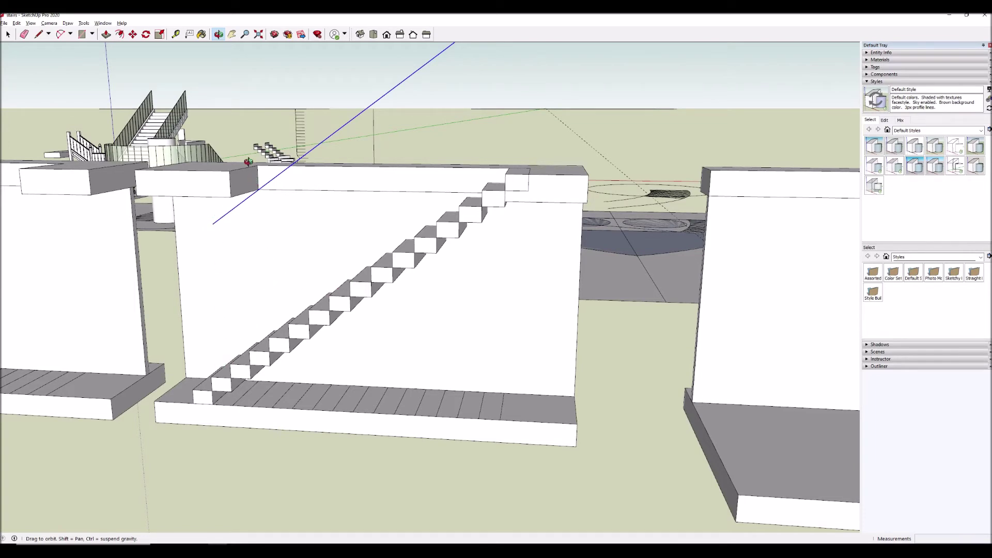
{"action": "scroll", "coordinate": [250, 167], "scroll_direction": "up", "scroll_amount": 5}
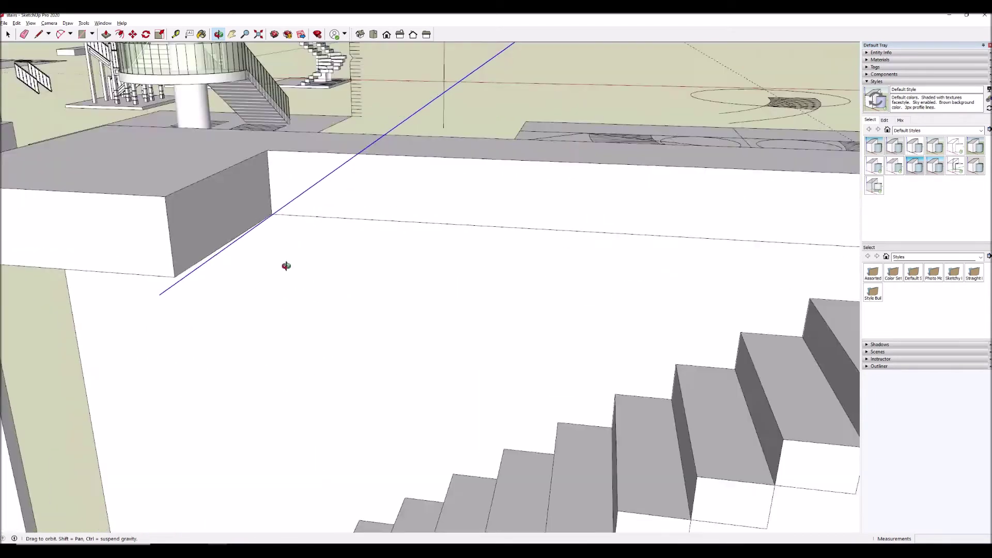
{"action": "left_click_drag", "start_coordinate": [286, 265], "coordinate": [227, 177]}
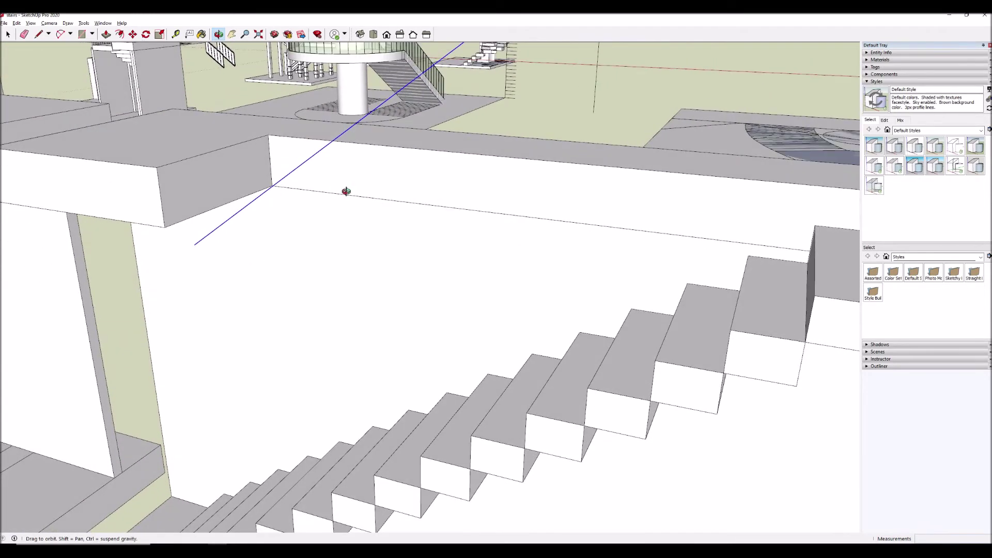
{"action": "key", "text": "space"}
{"action": "double_click", "coordinate": [232, 175]}
{"action": "left_click", "coordinate": [232, 174]}
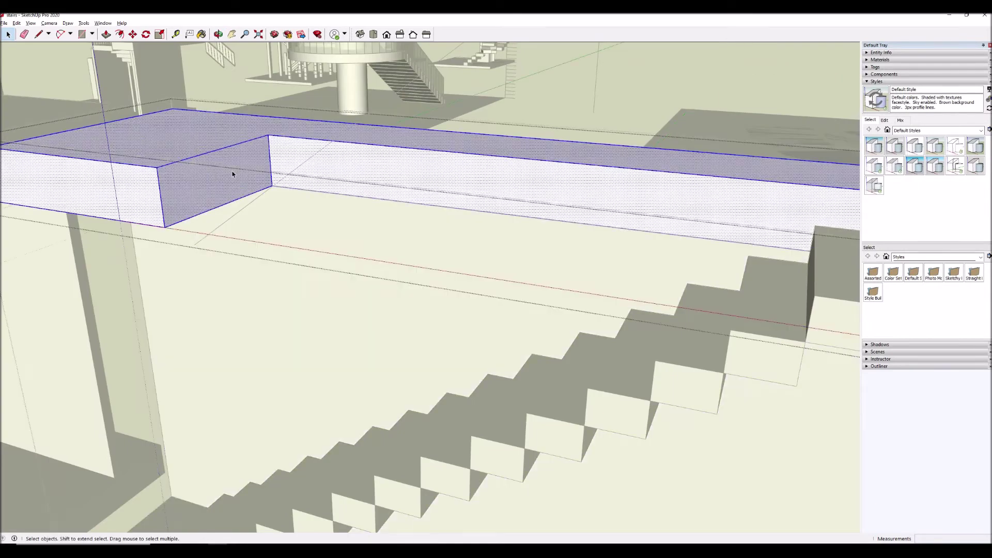
{"action": "key", "text": "p"}
{"action": "left_click", "coordinate": [232, 171]}
{"action": "left_click", "coordinate": [410, 190]}
{"action": "key", "text": "space"}
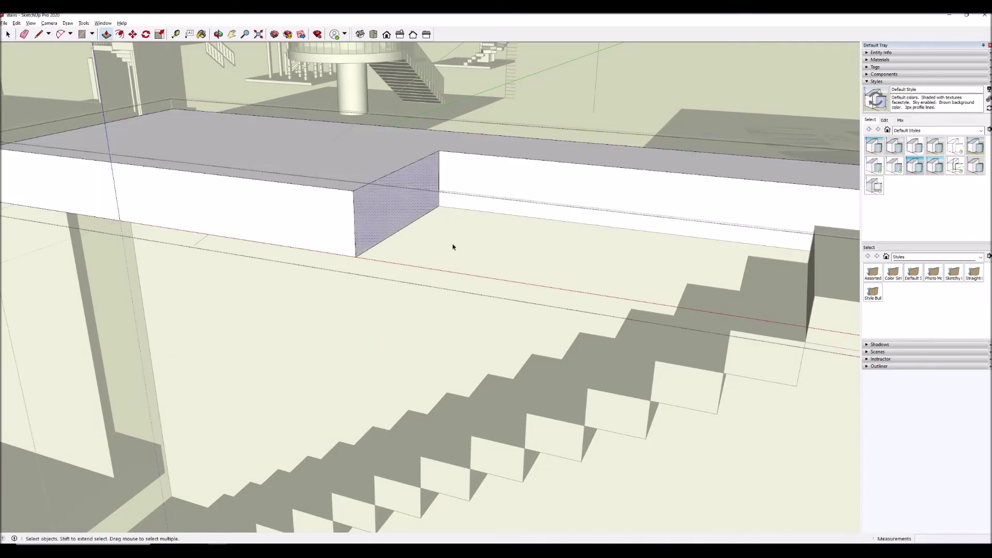
Push/pull the opening's end face back to where the raised headroom line meets the upper floor's underside.
{"action": "scroll", "coordinate": [435, 293], "scroll_direction": "up", "scroll_amount": 3}
{"action": "scroll", "coordinate": [435, 293], "scroll_direction": "down", "scroll_amount": 2}
{"action": "middle_click_drag", "start_coordinate": [380, 321], "coordinate": [375, 169]}
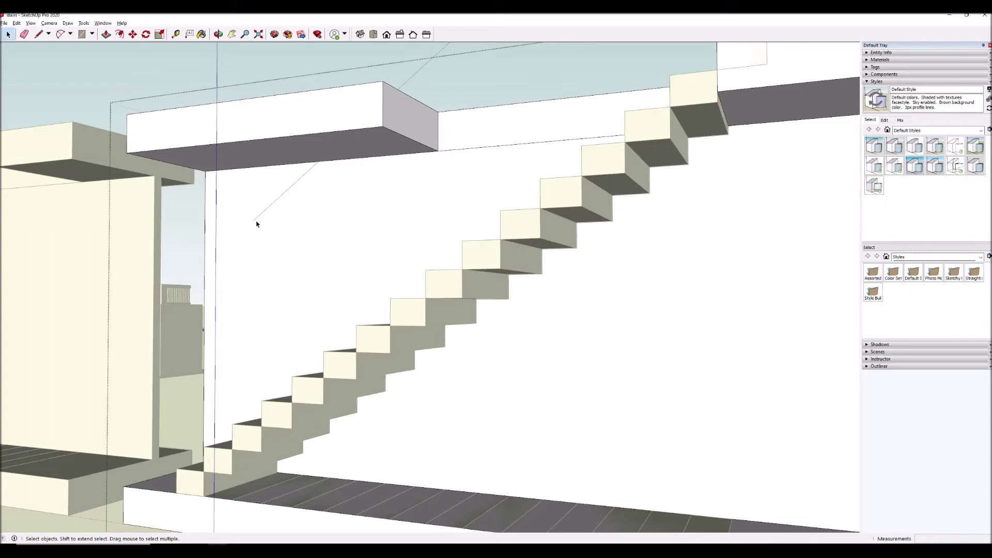
{"action": "left_click", "coordinate": [405, 121]}
{"action": "double_click", "coordinate": [406, 121]}
{"action": "key", "text": "p"}
{"action": "left_click_drag", "start_coordinate": [405, 121], "coordinate": [317, 161]}
Measure the upper floor's depth from its outer end edge to the edge of the stair opening.
{"action": "key", "text": "o"}
{"action": "left_click_drag", "start_coordinate": [332, 222], "coordinate": [222, 191]}
{"action": "scroll", "coordinate": [221, 191], "scroll_direction": "up", "scroll_amount": 3}
{"action": "key", "text": "t"}
{"action": "left_click", "coordinate": [154, 153]}
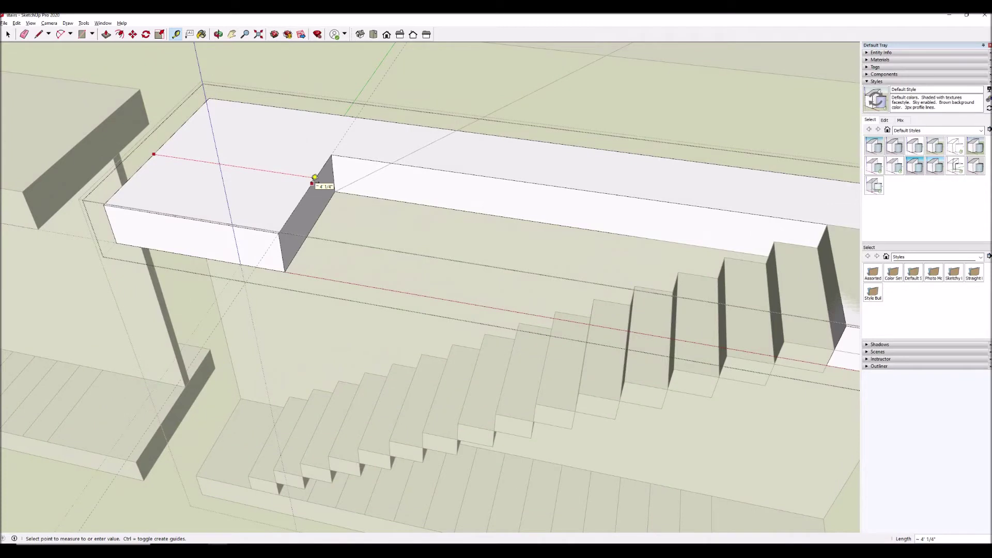
{"action": "key", "text": "space"}
{"action": "key", "text": "p"}
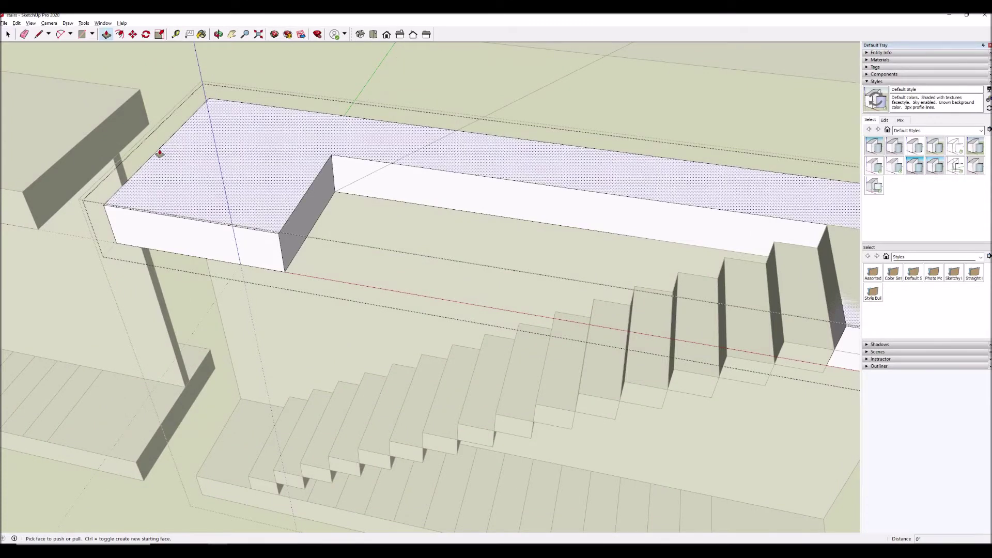
Place a guide 48" in from the upper floor's outer end edge and push/pull the stair opening's end face to it.
{"action": "key", "text": "t"}
{"action": "left_click", "coordinate": [161, 147]}
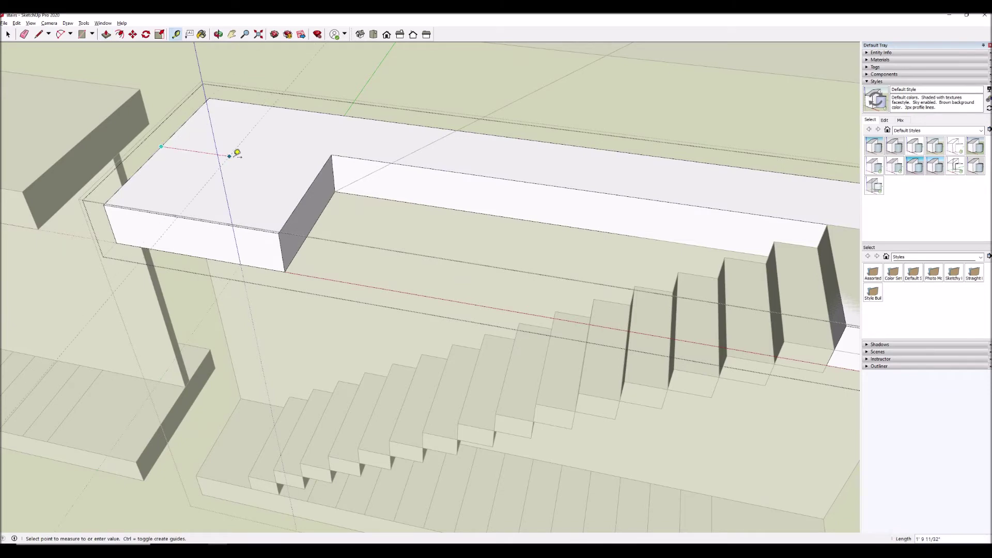
{"action": "type", "text": "48"}
{"action": "key", "text": "Return"}
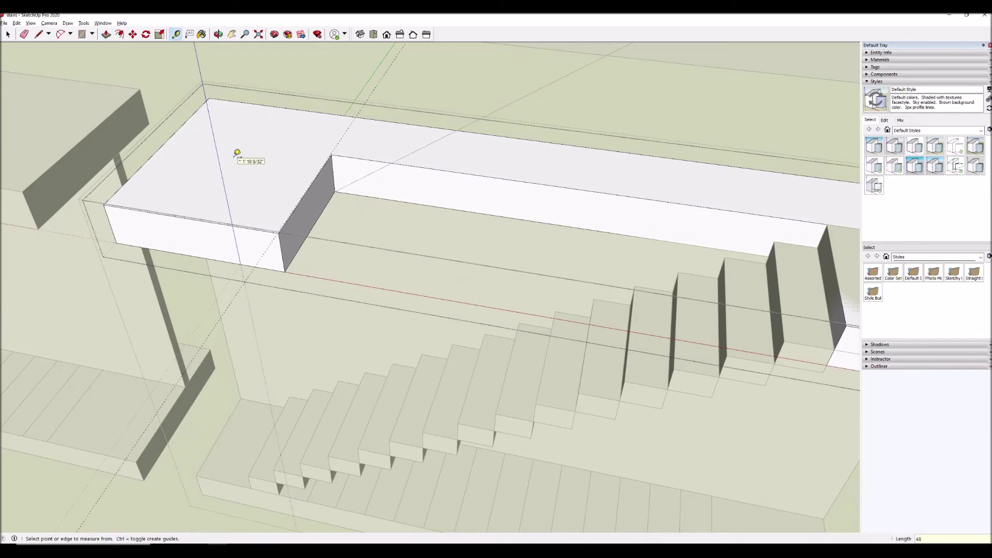
{"action": "scroll", "coordinate": [312, 170], "scroll_direction": "up", "scroll_amount": 3}
{"action": "key", "text": "p"}
{"action": "left_click_drag", "start_coordinate": [310, 194], "coordinate": [322, 176]}
Check the floor depth between its outer end edge and the opening, and examine the straight stair from several sides.
{"action": "key", "text": "space"}
{"action": "key", "text": "t"}
{"action": "left_click", "coordinate": [68, 128]}
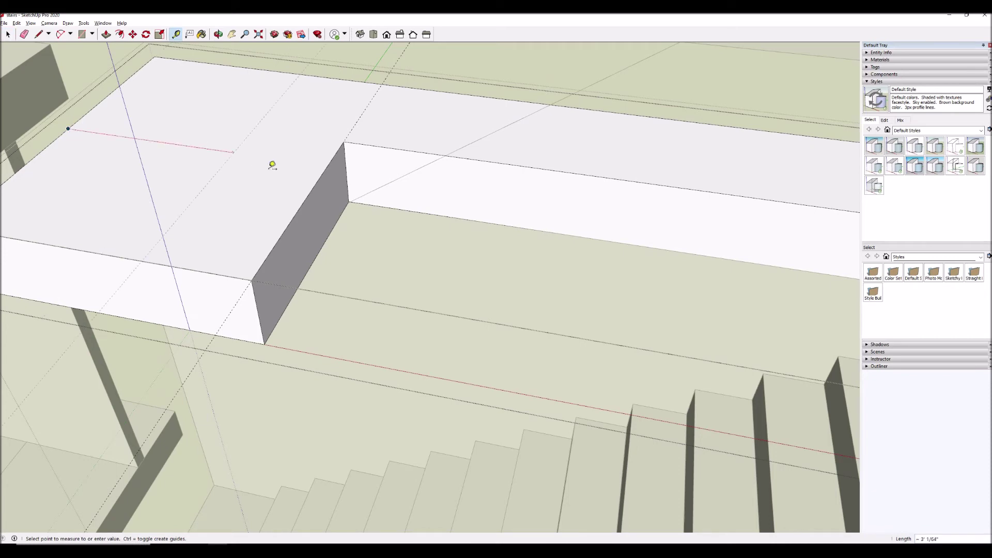
{"action": "middle_click_drag", "start_coordinate": [325, 168], "coordinate": [355, 131]}
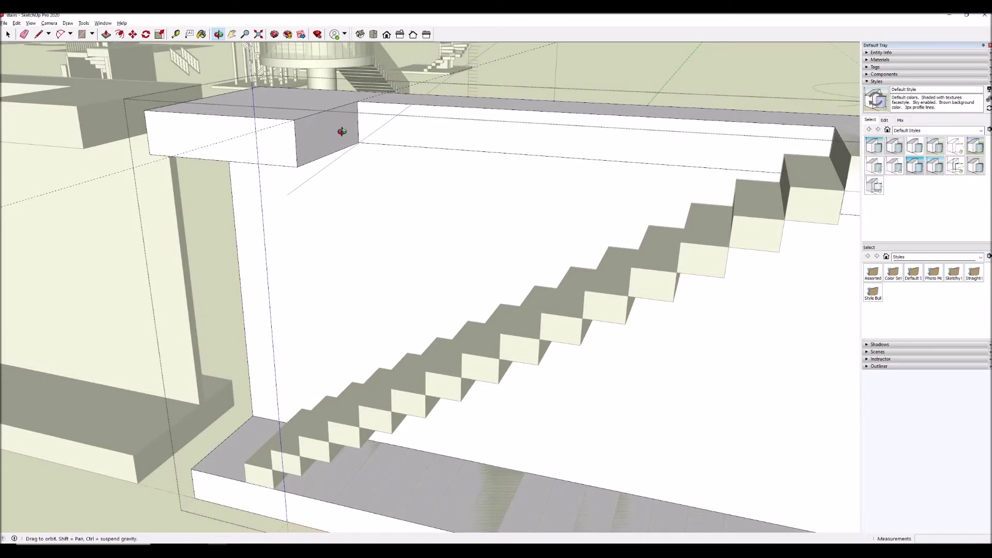
{"action": "left_click_drag", "start_coordinate": [343, 228], "coordinate": [370, 410]}
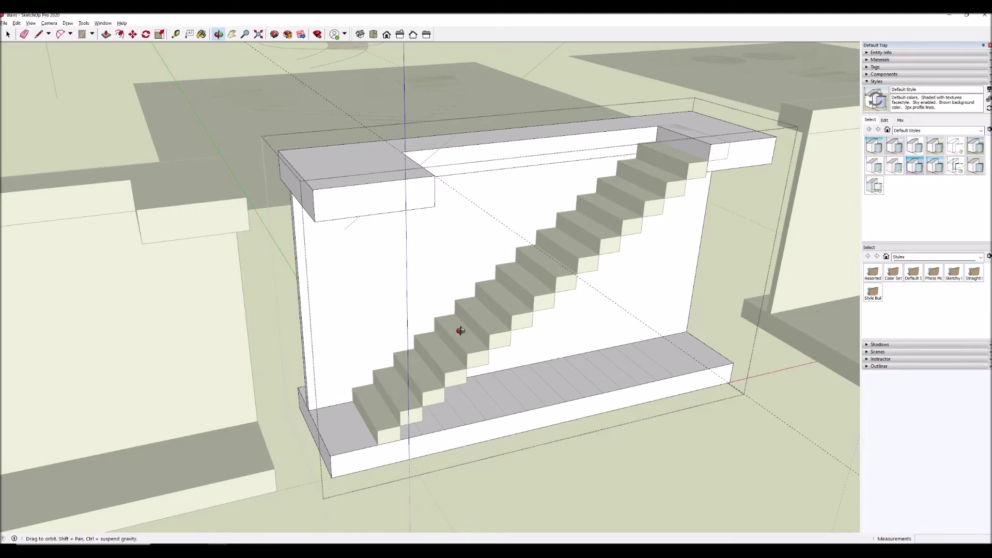
{"action": "left_click_drag", "start_coordinate": [496, 319], "coordinate": [396, 403]}
{"action": "middle_click_drag", "start_coordinate": [395, 403], "coordinate": [470, 339]}
{"action": "scroll", "coordinate": [424, 288], "scroll_direction": "down", "scroll_amount": 3}
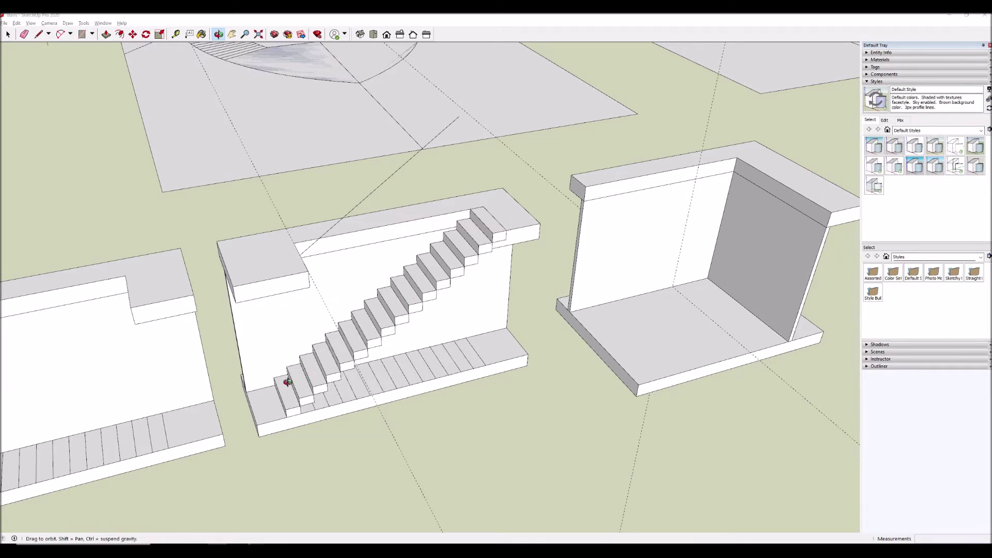
Copy the last tread outline from the straight stair's lower floor to where the next model's guide meets its back wall.
{"action": "left_click_drag", "start_coordinate": [591, 326], "coordinate": [537, 318]}
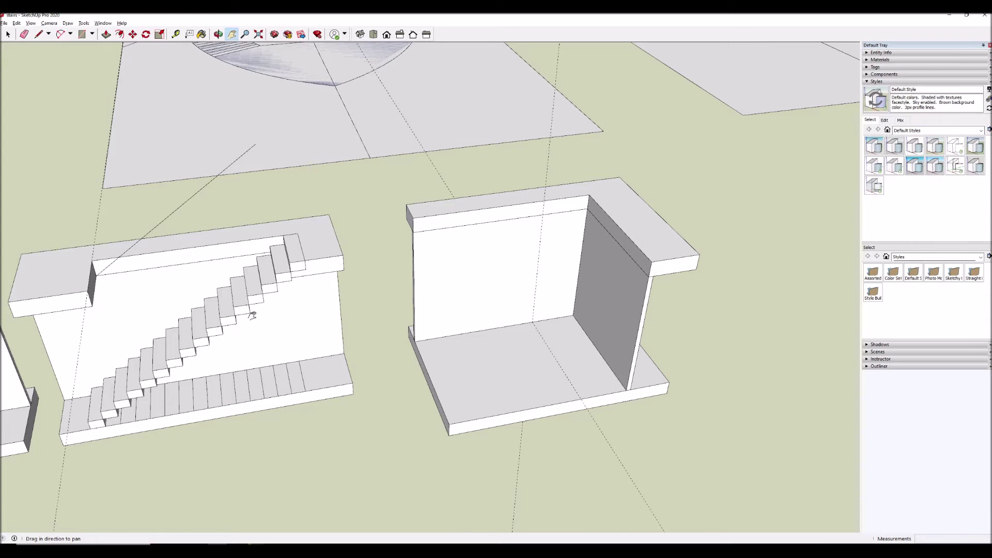
{"action": "key", "text": "space"}
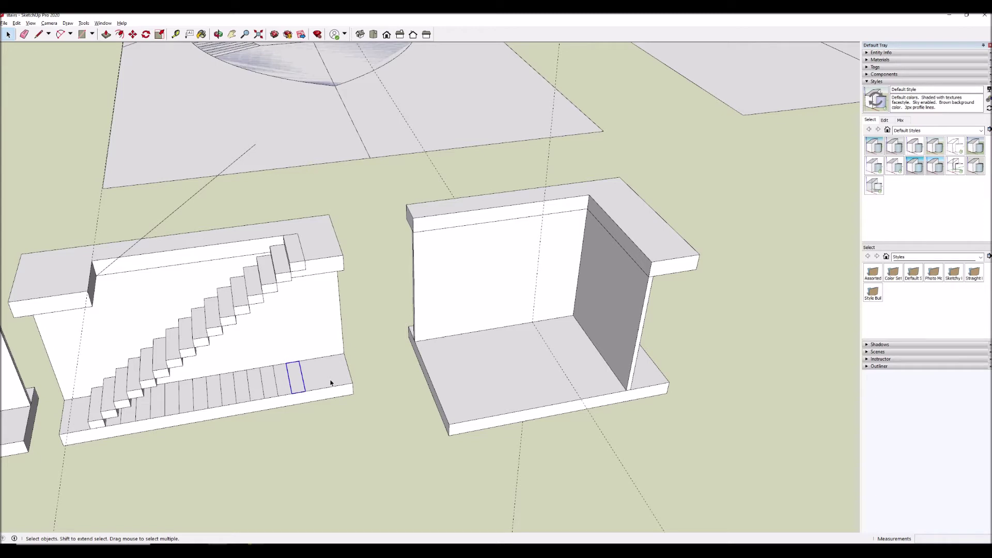
{"action": "key", "text": "m"}
{"action": "key", "text": "ctrl"}
{"action": "left_click", "coordinate": [288, 363]}
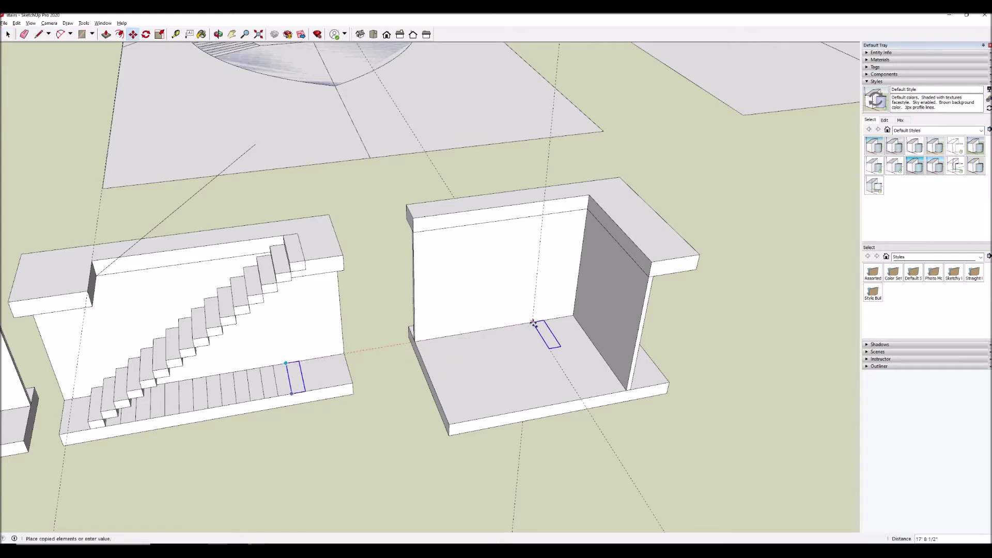
{"action": "left_click", "coordinate": [534, 323]}
Measure the width on the lower floor between the side wall and the guide line.
{"action": "key", "text": "t"}
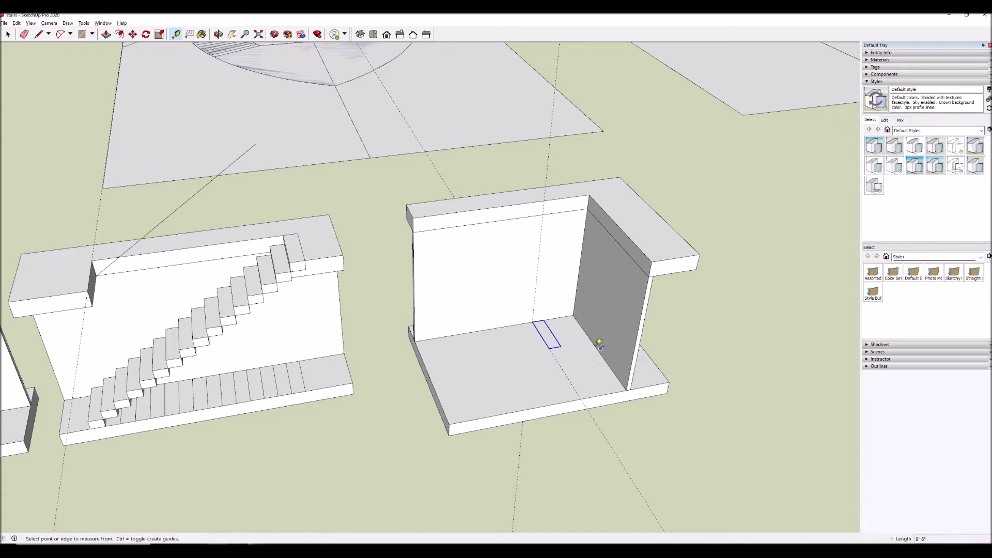
{"action": "left_click", "coordinate": [601, 345]}
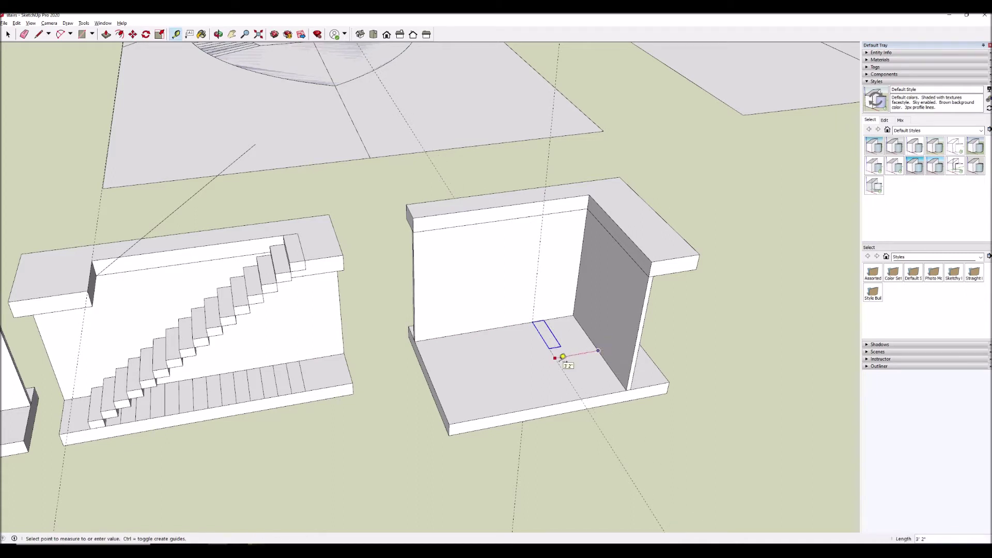
{"action": "key", "text": "Escape"}
{"action": "key", "text": "space"}
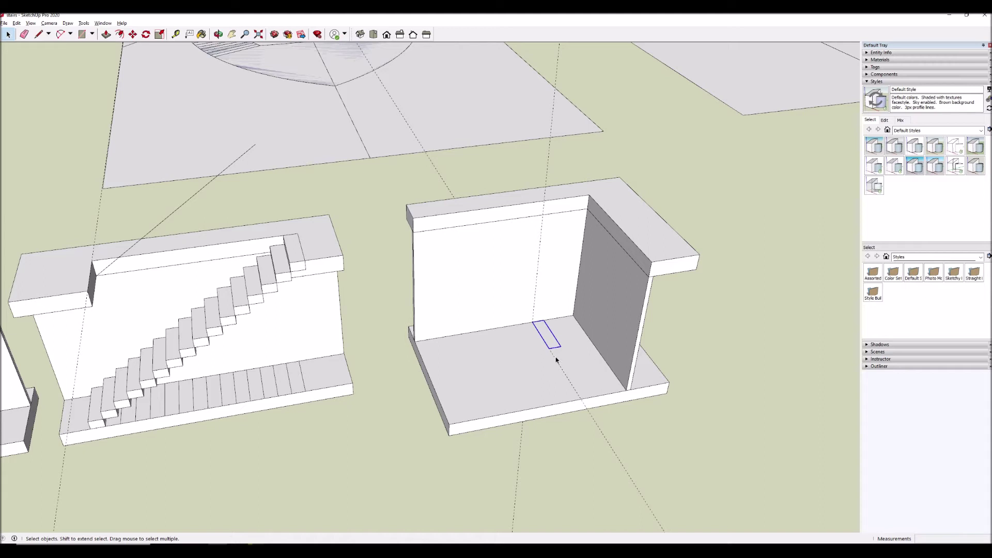
Array six copies of the tread outline along the back wall, away from the side wall, at 10 1/2" spacing.
{"action": "scroll", "coordinate": [519, 332], "scroll_direction": "up", "scroll_amount": 2}
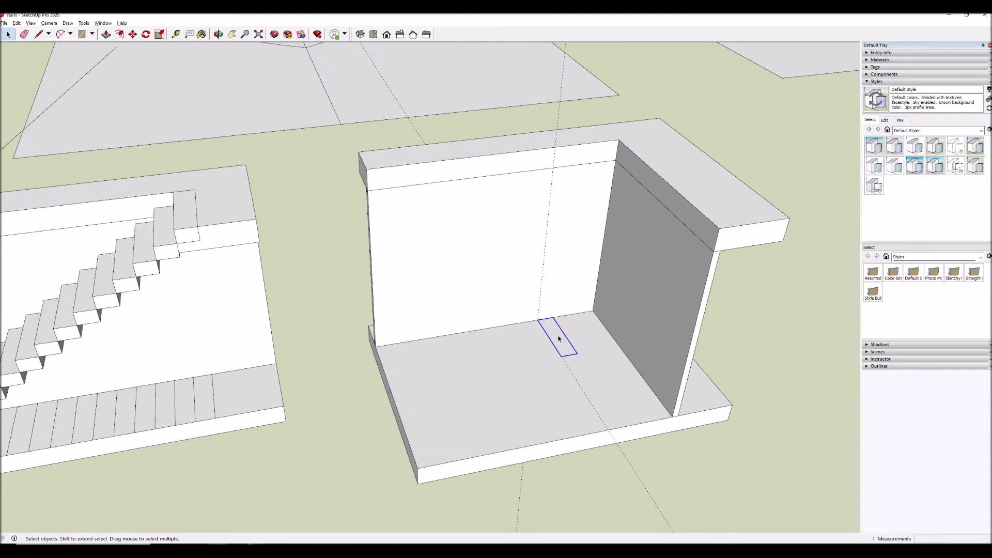
{"action": "key", "text": "m"}
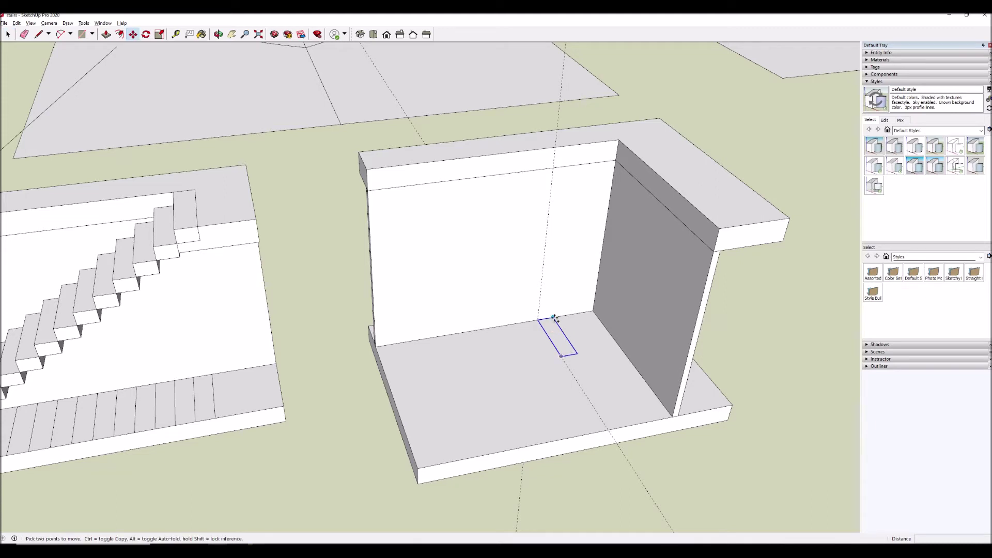
{"action": "key", "text": "ctrl"}
{"action": "left_click", "coordinate": [553, 318]}
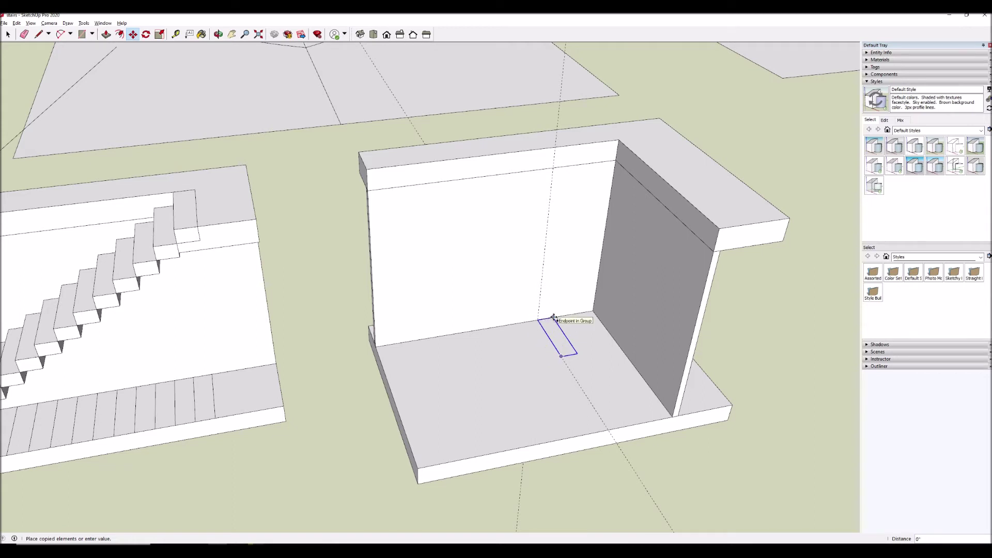
{"action": "left_click", "coordinate": [538, 321]}
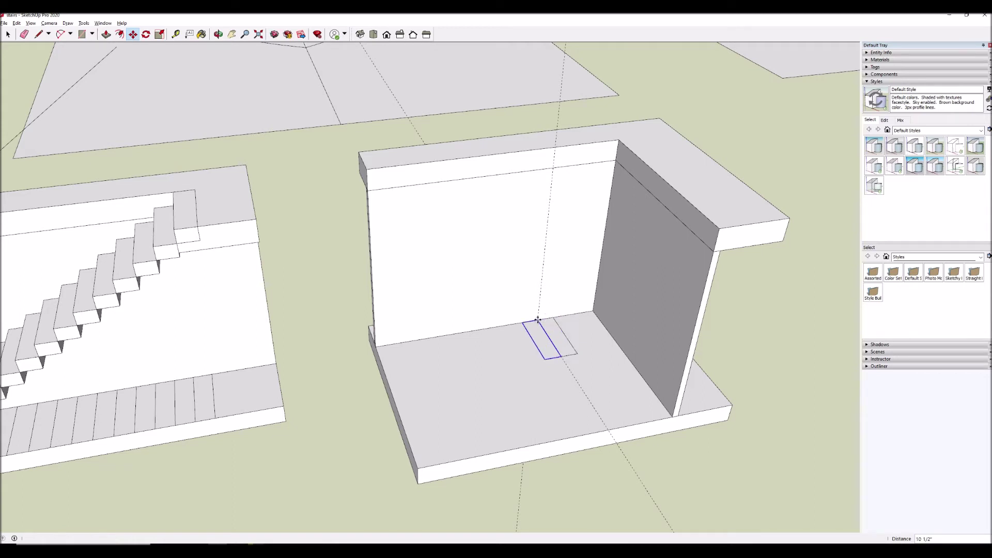
{"action": "type", "text": "*6"}
{"action": "key", "text": "Return"}
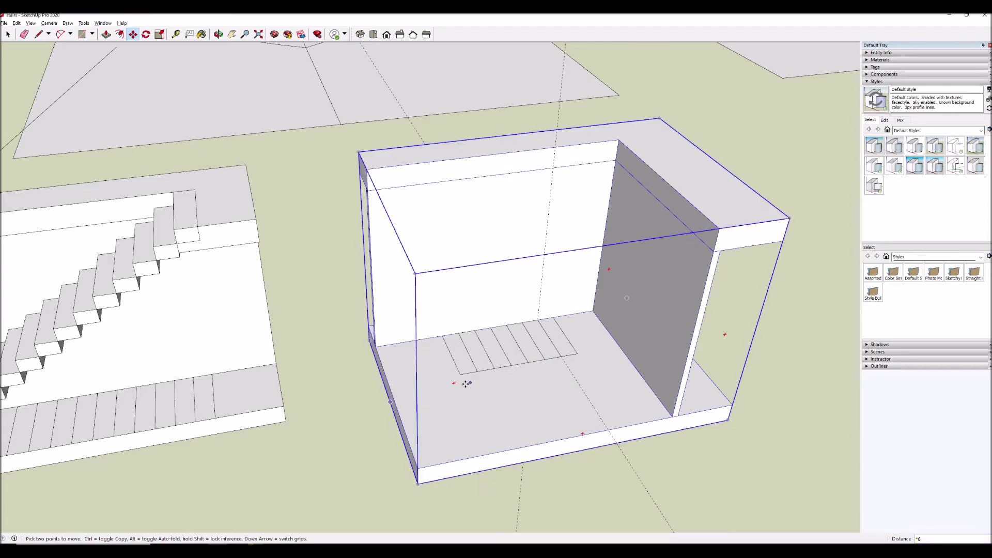
Copy the tread outline nearest the side wall onto its front corner at the guide and rotate the copy 90° toward the side wall.
{"action": "key", "text": "space"}
{"action": "left_click", "coordinate": [565, 346]}
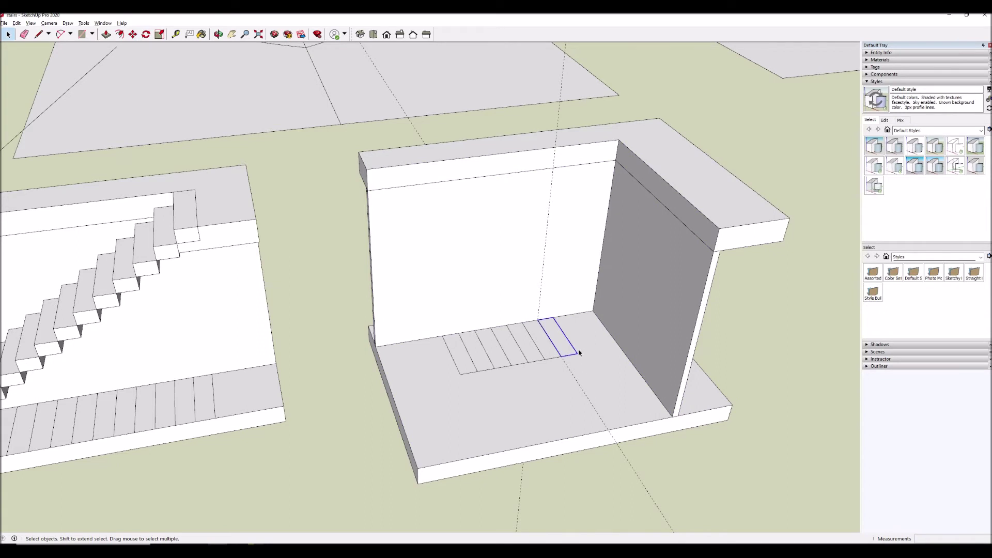
{"action": "scroll", "coordinate": [564, 341], "scroll_direction": "up", "scroll_amount": 3}
{"action": "scroll", "coordinate": [561, 338], "scroll_direction": "up", "scroll_amount": 2}
{"action": "scroll", "coordinate": [544, 317], "scroll_direction": "up", "scroll_amount": 2}
{"action": "key", "text": "m"}
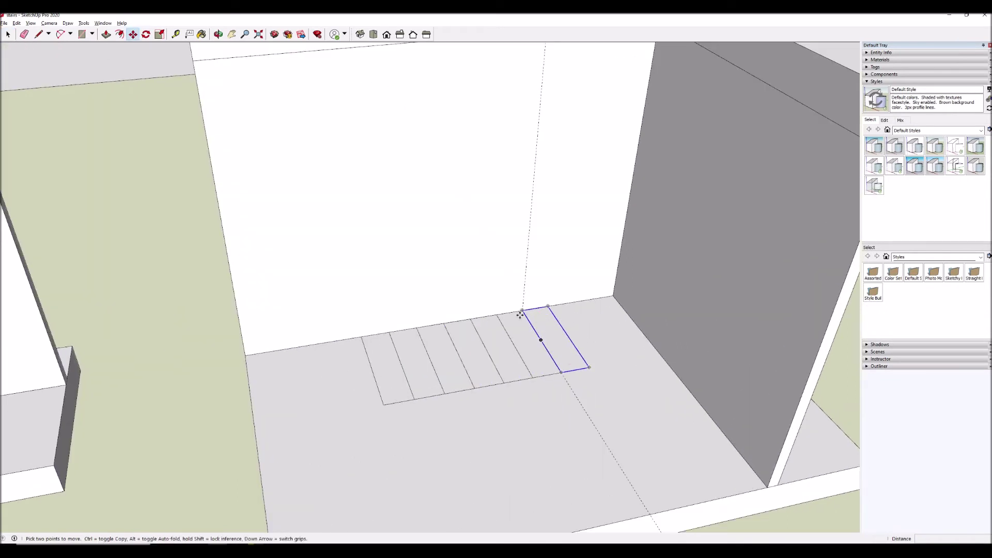
{"action": "left_click", "coordinate": [522, 310]}
{"action": "left_click", "coordinate": [560, 371]}
{"action": "key", "text": "q"}
{"action": "left_click", "coordinate": [561, 372]}
{"action": "left_click", "coordinate": [580, 409]}
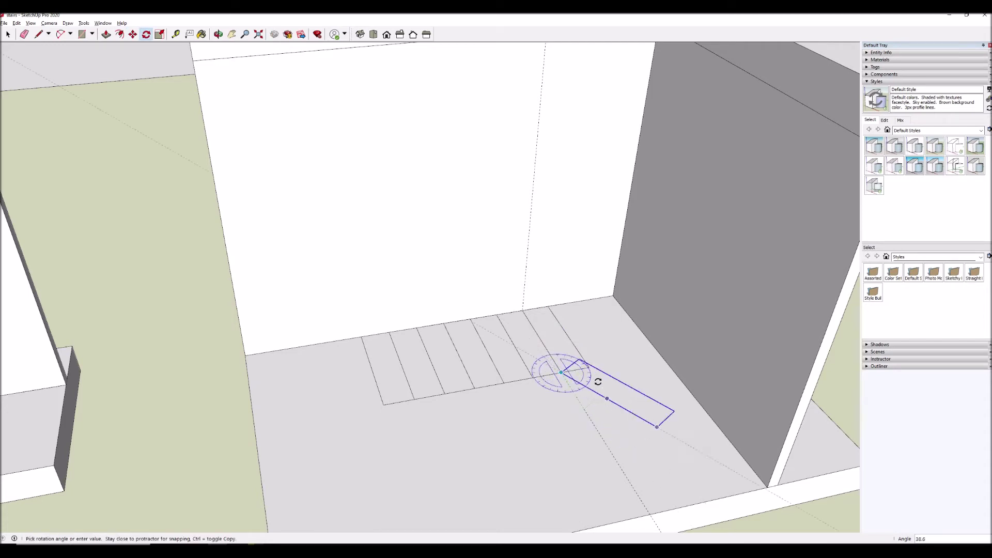
{"action": "left_click", "coordinate": [596, 367]}
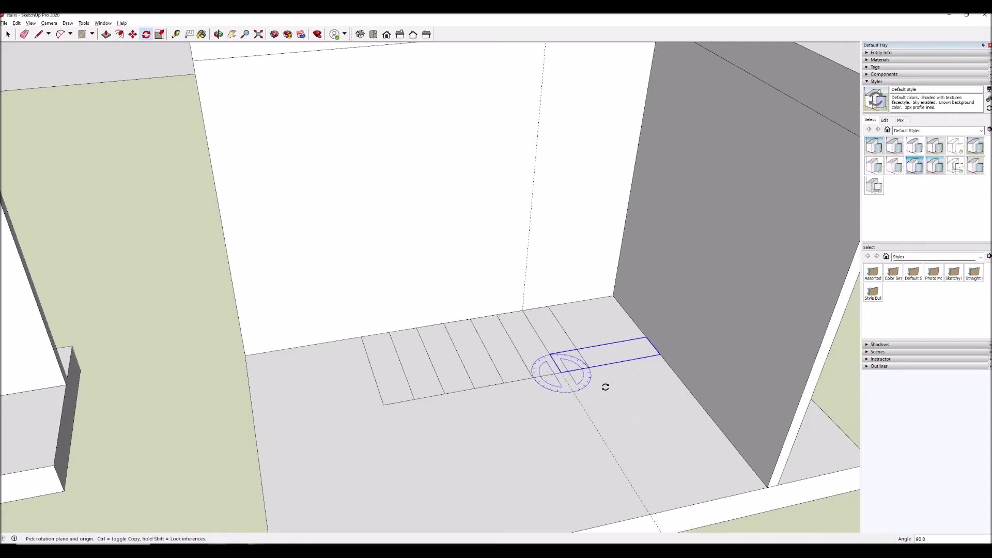
{"action": "key", "text": "m"}
{"action": "left_click", "coordinate": [551, 353]}
{"action": "left_click", "coordinate": [562, 373]}
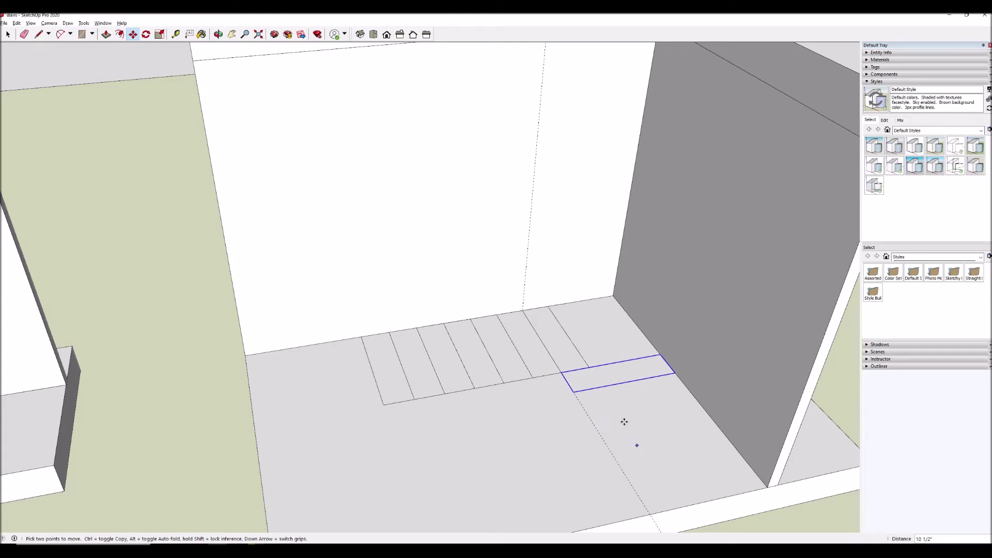
{"action": "type", "text": "2"}
{"action": "key", "text": "Return"}
{"action": "key", "text": "space"}
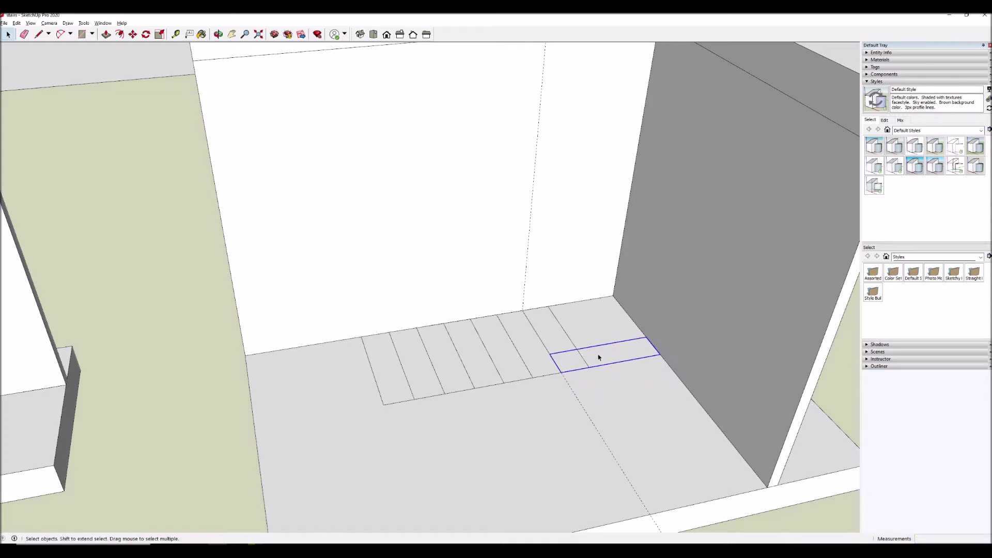
Move the rotated tread 10 1/2" along the side wall to align with the first run's front edge, and try multiplying it by 2.
{"action": "key", "text": "m"}
{"action": "left_click", "coordinate": [550, 355]}
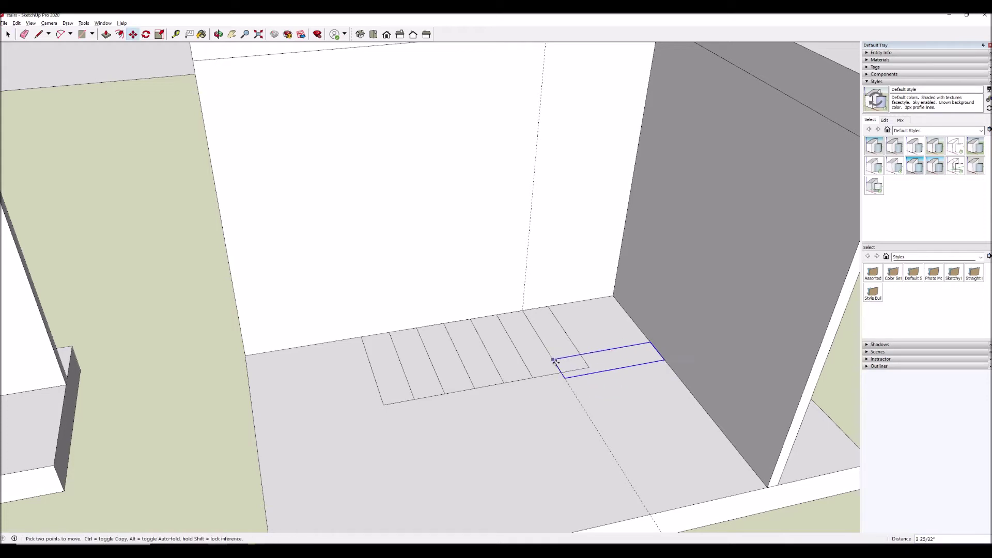
{"action": "type", "text": "*2"}
{"action": "key", "text": "Return"}
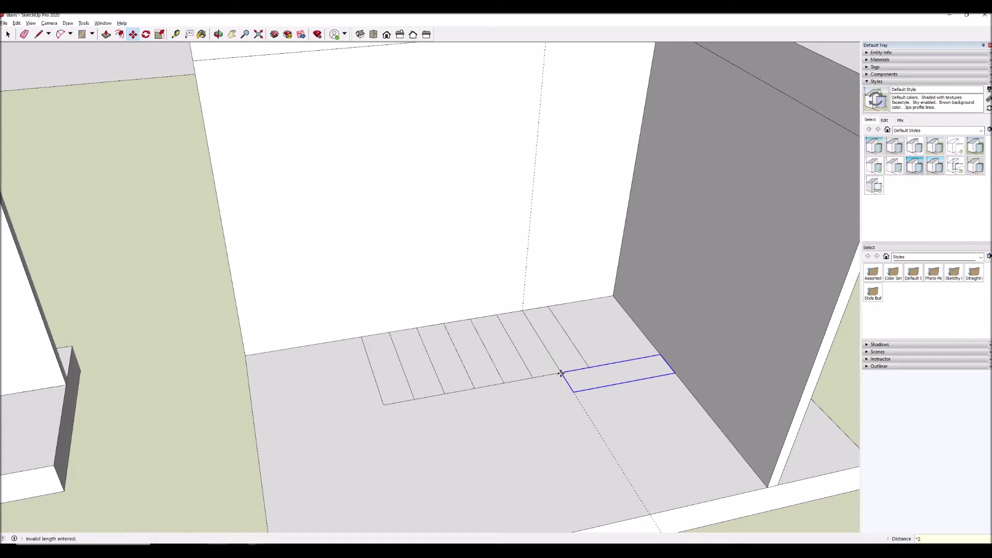
{"action": "key", "text": "space"}
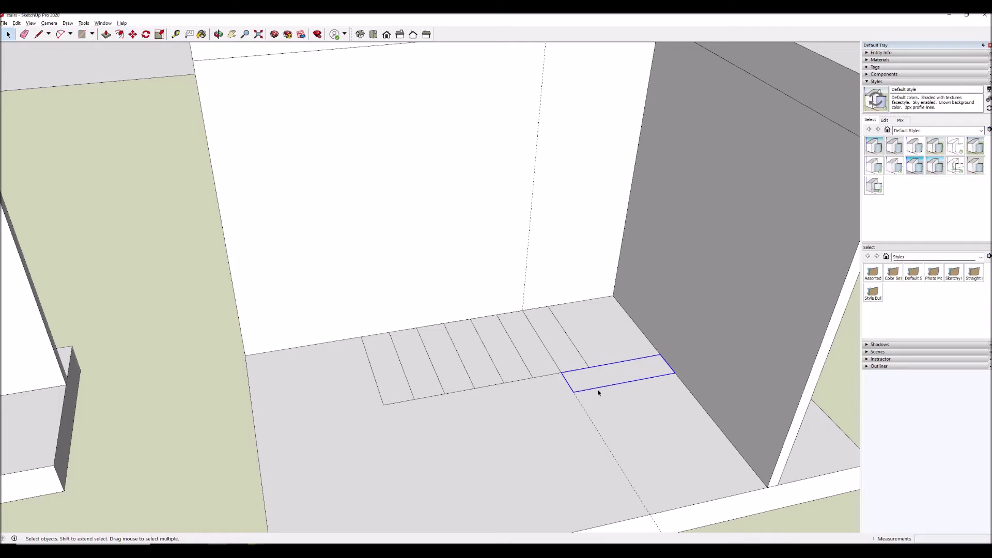
Copy the turned tread outline 10 1/2" further along the side wall, directly in front of the first one.
{"action": "key", "text": "m"}
{"action": "left_click", "coordinate": [561, 372]}
{"action": "left_click", "coordinate": [573, 392]}
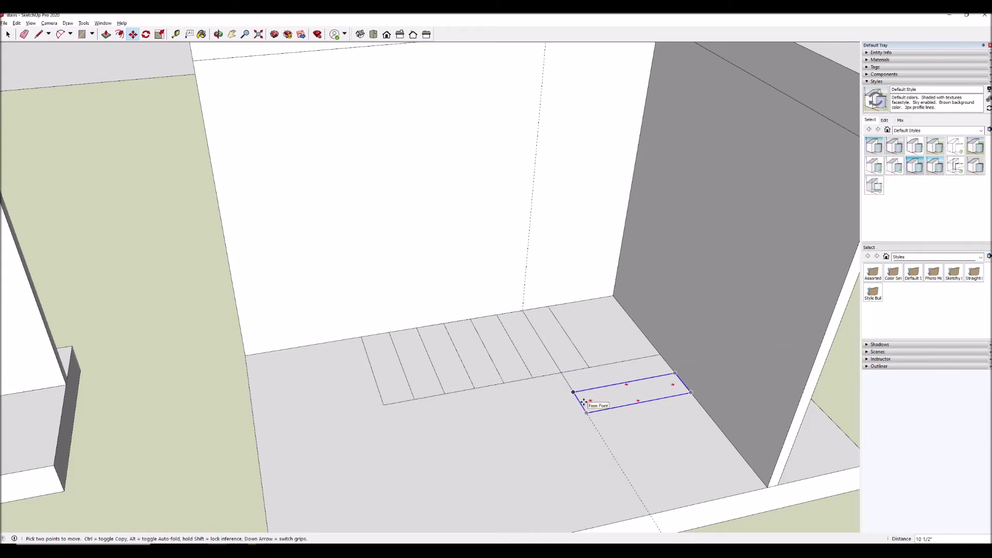
{"action": "key", "text": "space"}
Rotate a copy of the second turned tread 90° about its back corner on the guide to start the returning run.
{"action": "key", "text": "q"}
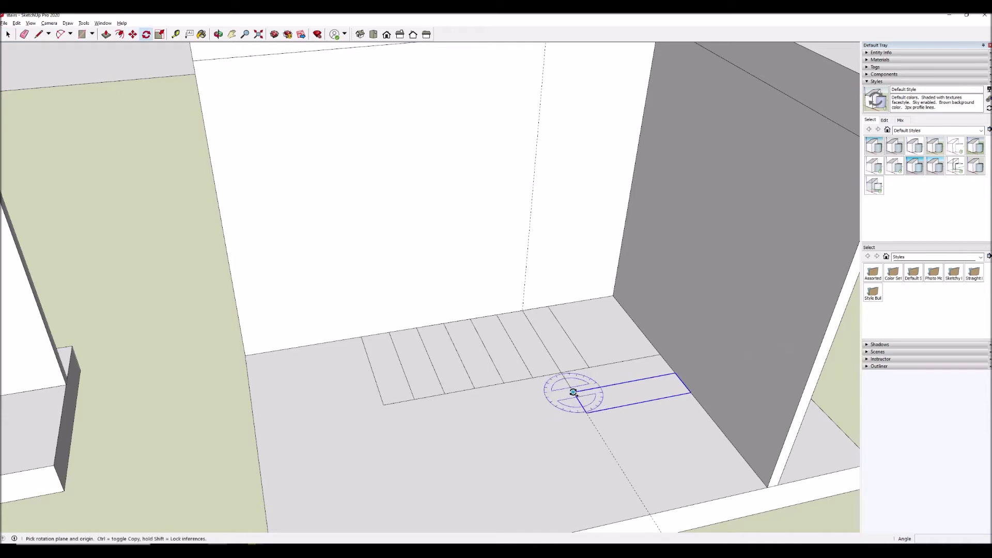
{"action": "left_click", "coordinate": [573, 392]}
{"action": "left_click", "coordinate": [631, 381]}
{"action": "left_click", "coordinate": [589, 412]}
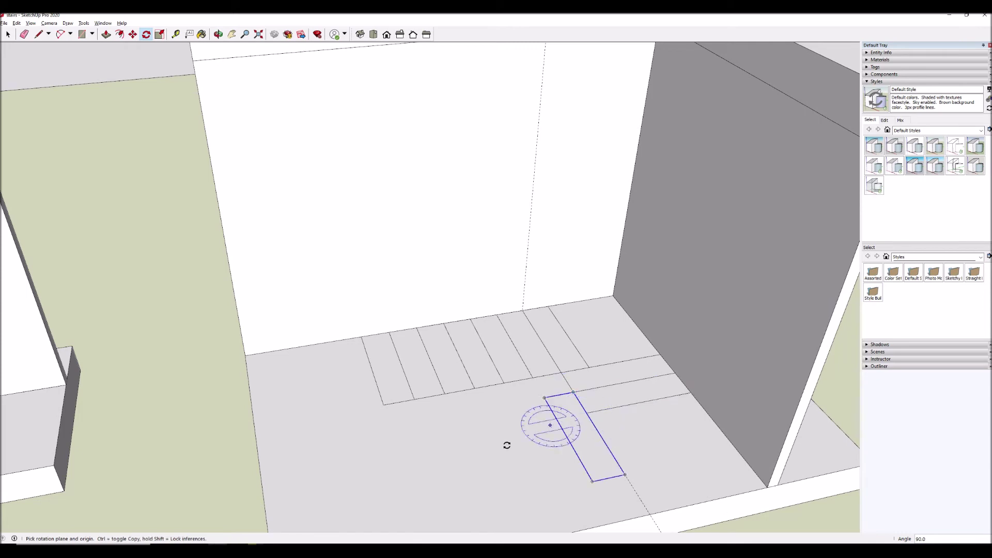
Array six copies of the returning run's first tread parallel to the back wall at 10 1/2" spacing.
{"action": "key", "text": "m"}
{"action": "key", "text": "ctrl"}
{"action": "left_click", "coordinate": [622, 475]}
{"action": "left_click", "coordinate": [593, 483]}
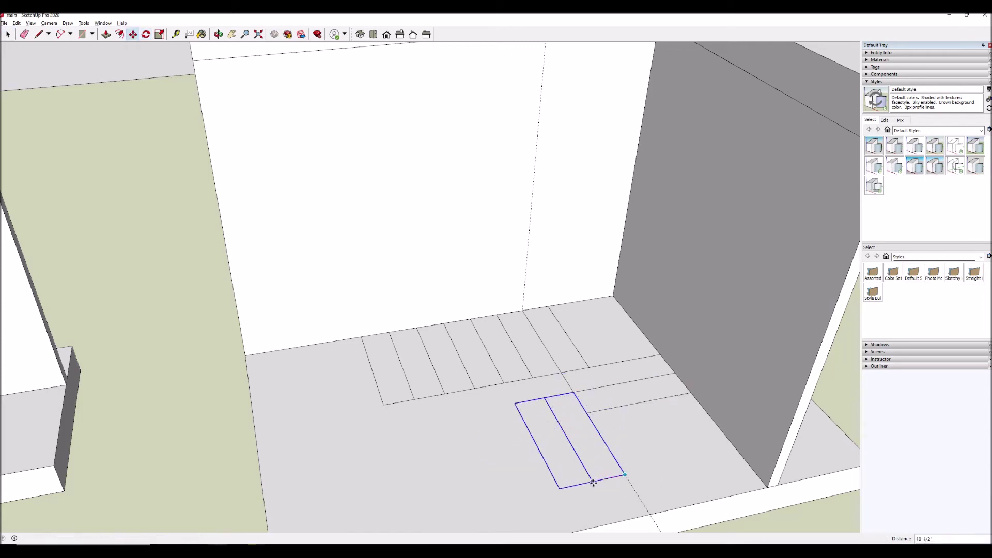
{"action": "type", "text": "*6"}
{"action": "key", "text": "Return"}
{"action": "key", "text": "space"}
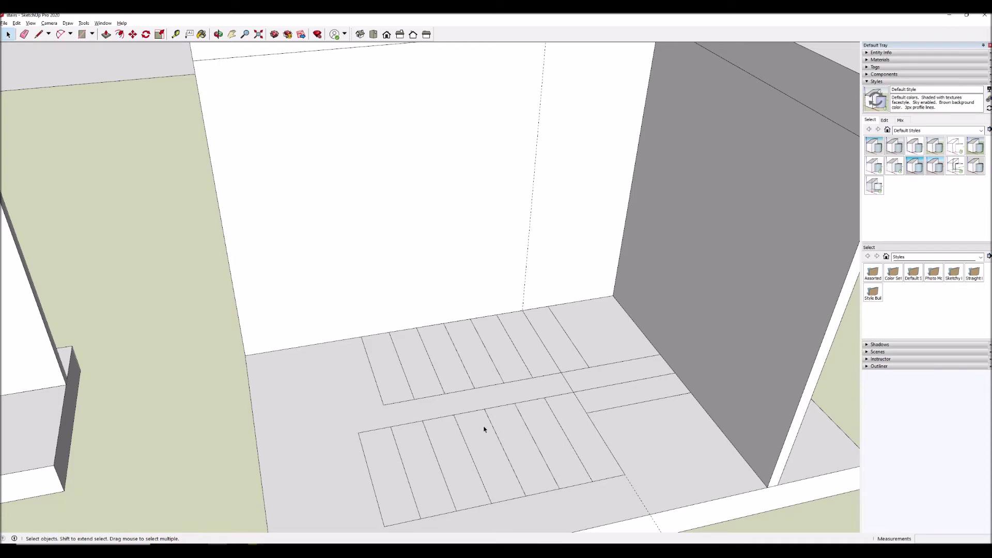
{"action": "scroll", "coordinate": [484, 429], "scroll_direction": "down", "scroll_amount": 5}
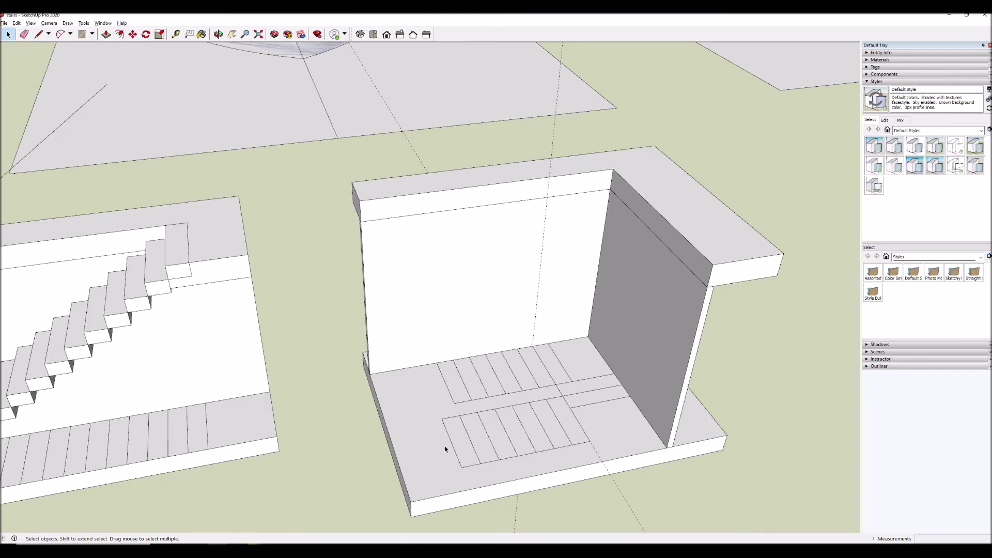
{"action": "scroll", "coordinate": [584, 421], "scroll_direction": "down", "scroll_amount": 2}
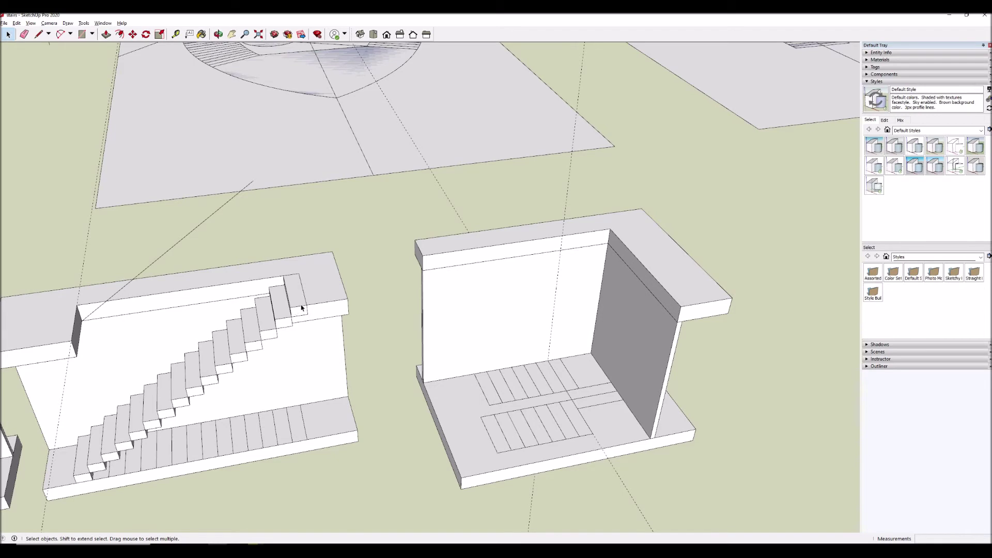
Copy the straight stair's bottom tread onto the first tread outline of the U-shaped stair's first run.
{"action": "scroll", "coordinate": [491, 425], "scroll_direction": "up", "scroll_amount": 4}
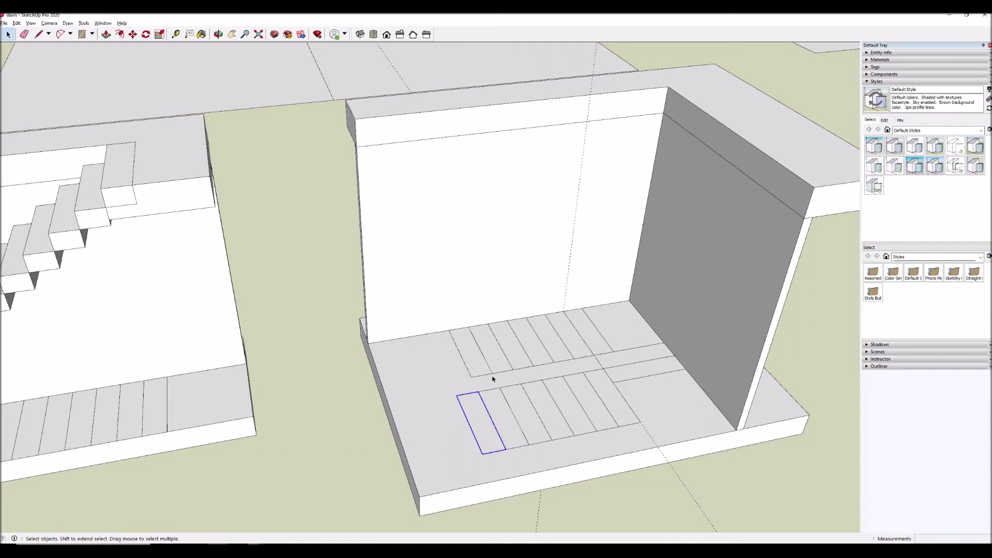
{"action": "middle_click_drag", "start_coordinate": [516, 367], "coordinate": [83, 357]}
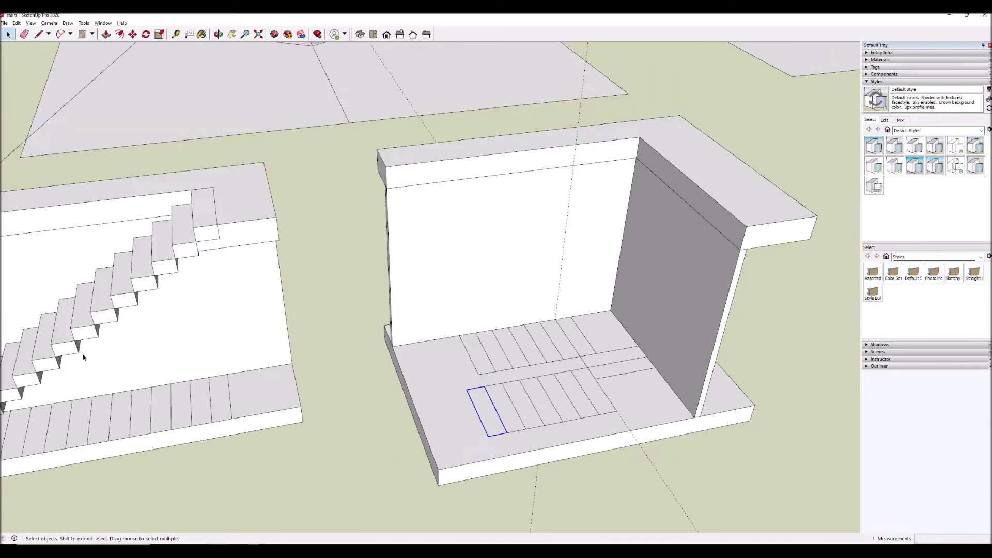
{"action": "middle_click_drag", "start_coordinate": [672, 312], "coordinate": [553, 347]}
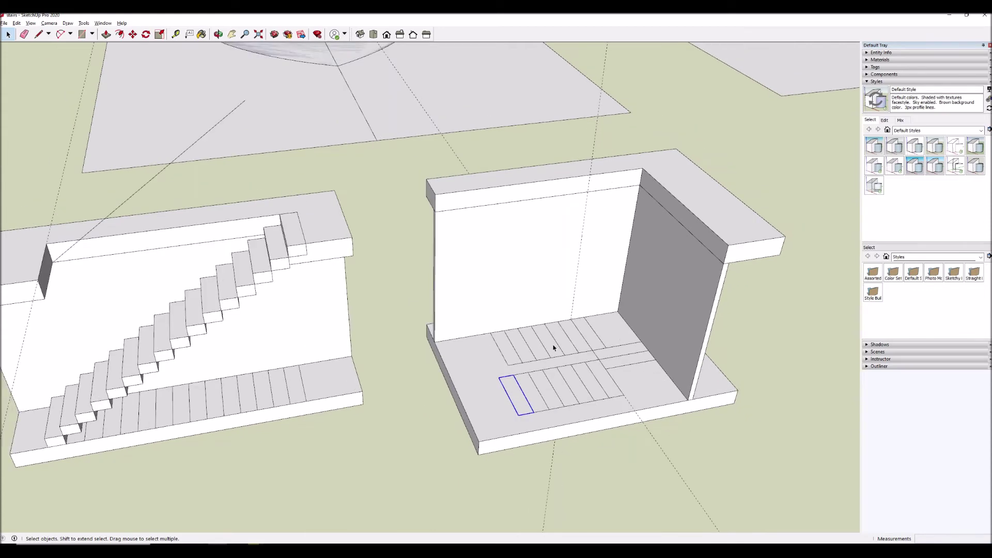
{"action": "scroll", "coordinate": [554, 348], "scroll_direction": "up", "scroll_amount": 3}
{"action": "scroll", "coordinate": [306, 395], "scroll_direction": "down", "scroll_amount": 3}
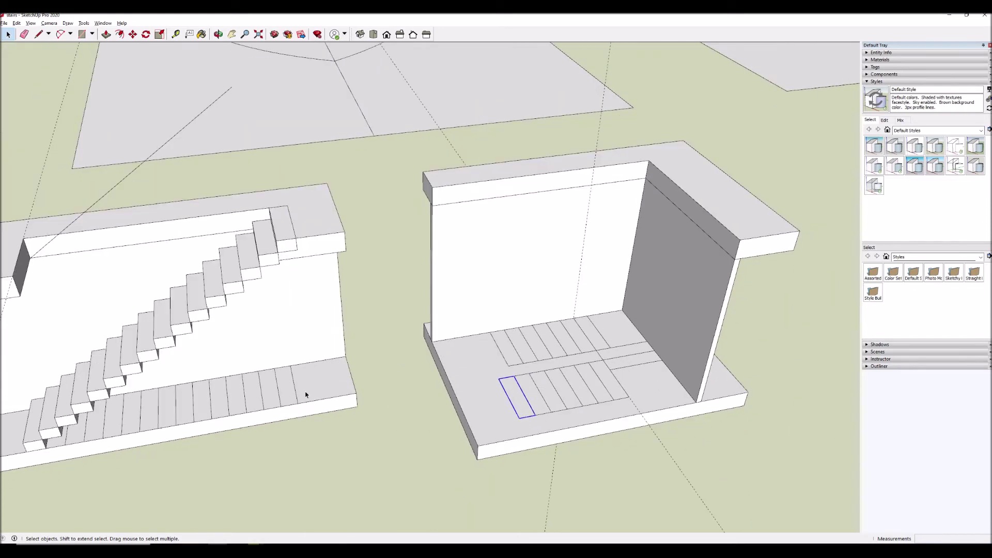
{"action": "left_click", "coordinate": [36, 434]}
{"action": "double_click", "coordinate": [35, 434]}
{"action": "left_click", "coordinate": [35, 434]}
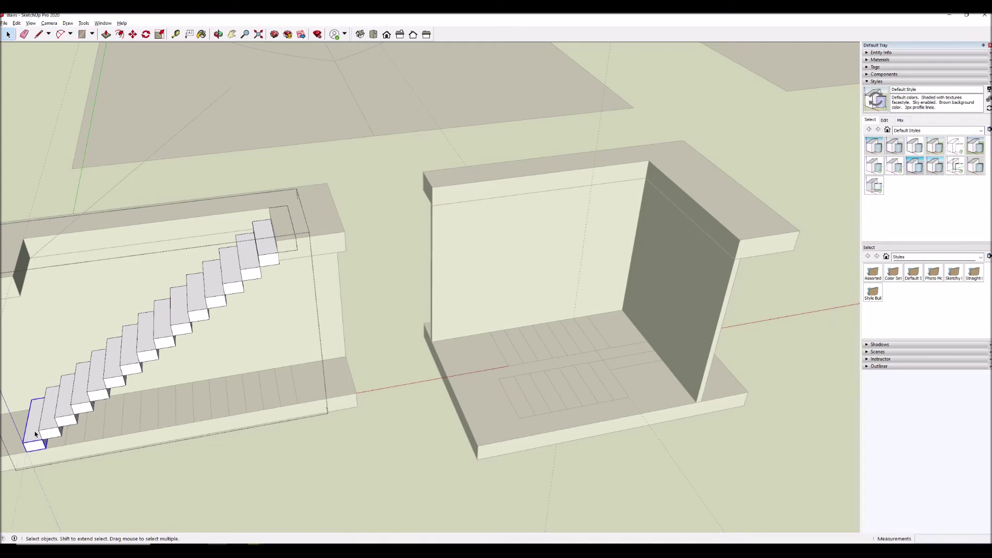
{"action": "key", "text": "Escape"}
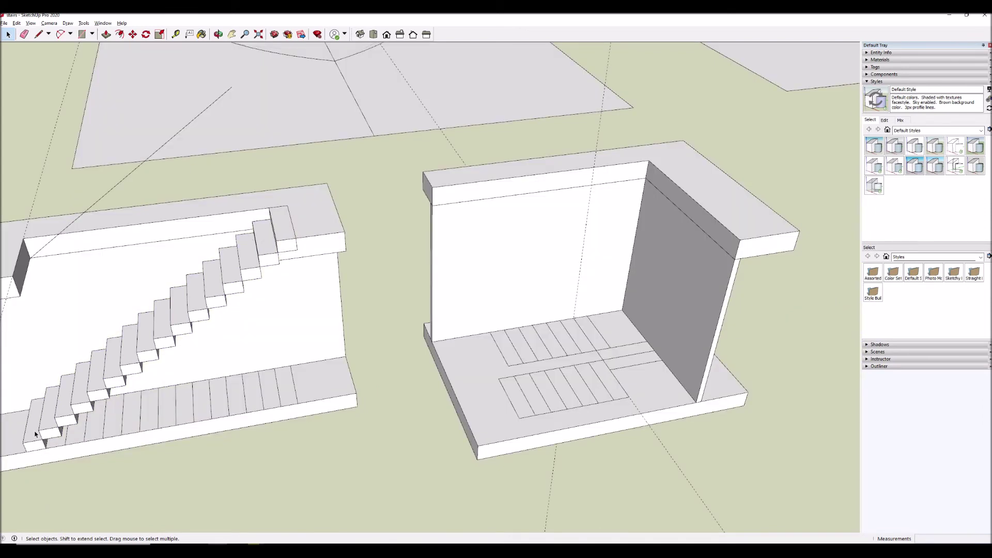
{"action": "left_click", "coordinate": [35, 434]}
{"action": "key", "text": "m"}
{"action": "left_click", "coordinate": [27, 451]}
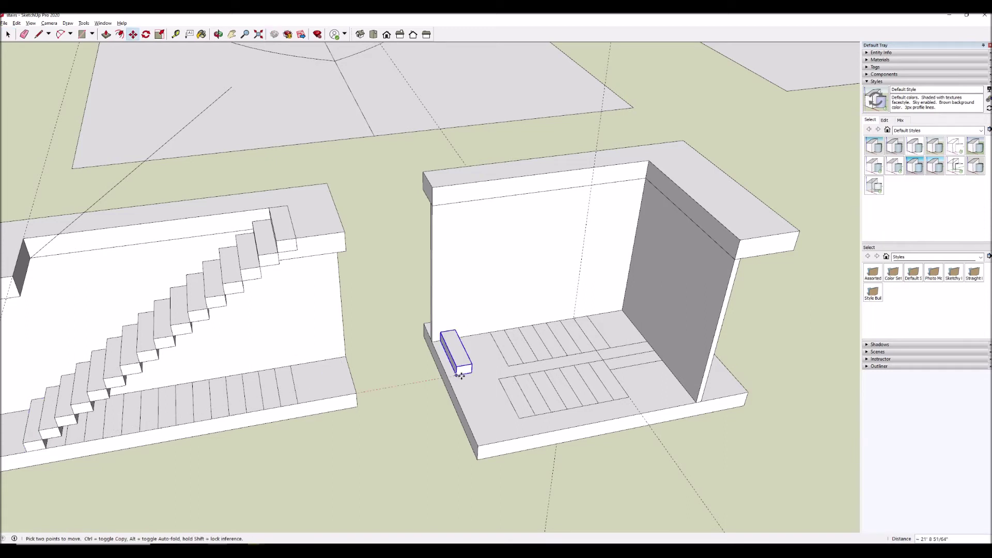
{"action": "left_click", "coordinate": [509, 367]}
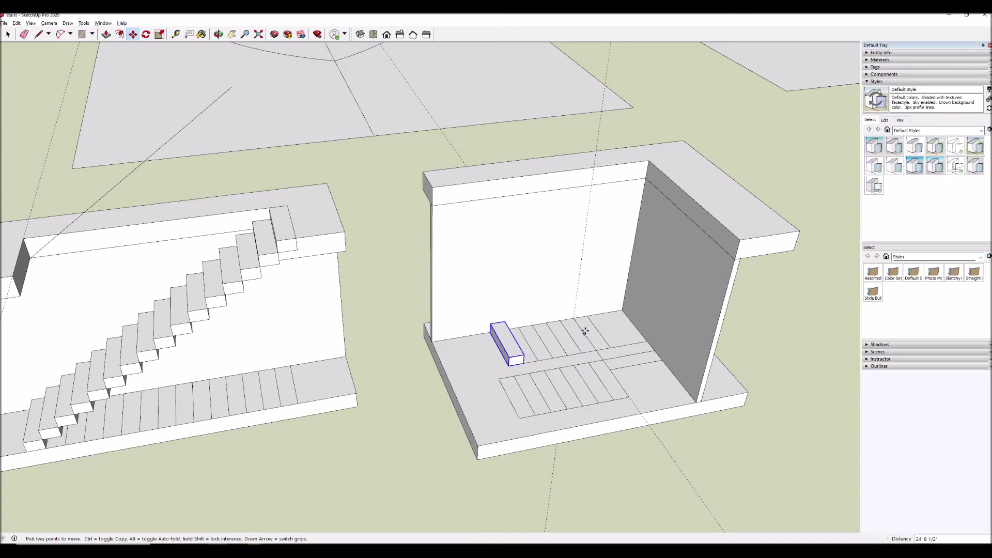
Array six copies of the tread up the first run, each one run forward and one riser higher.
{"action": "scroll", "coordinate": [587, 336], "scroll_direction": "up", "scroll_amount": 3}
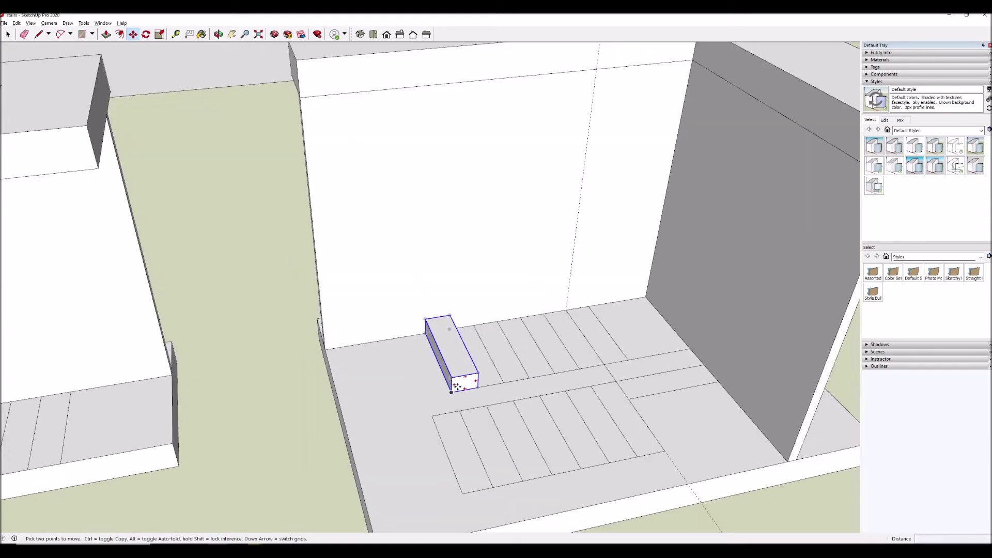
{"action": "left_click", "coordinate": [452, 393]}
{"action": "key", "text": "ctrl"}
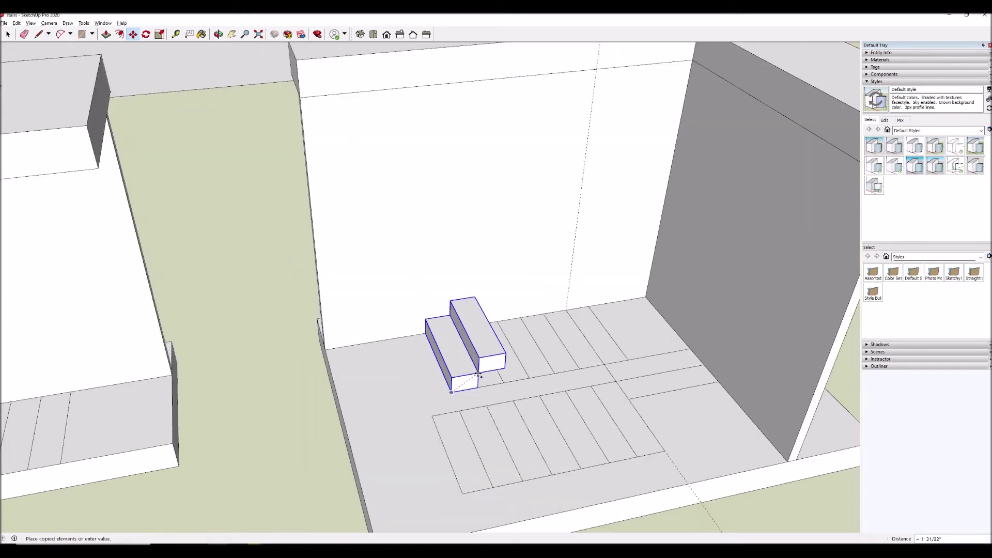
{"action": "left_click", "coordinate": [479, 373]}
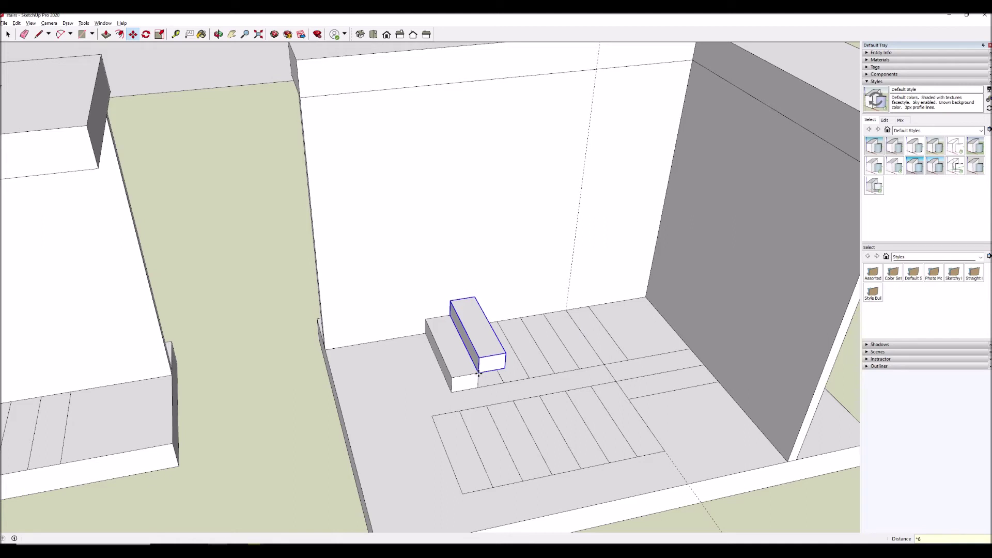
{"action": "key", "text": "Return"}
{"action": "key", "text": "space"}
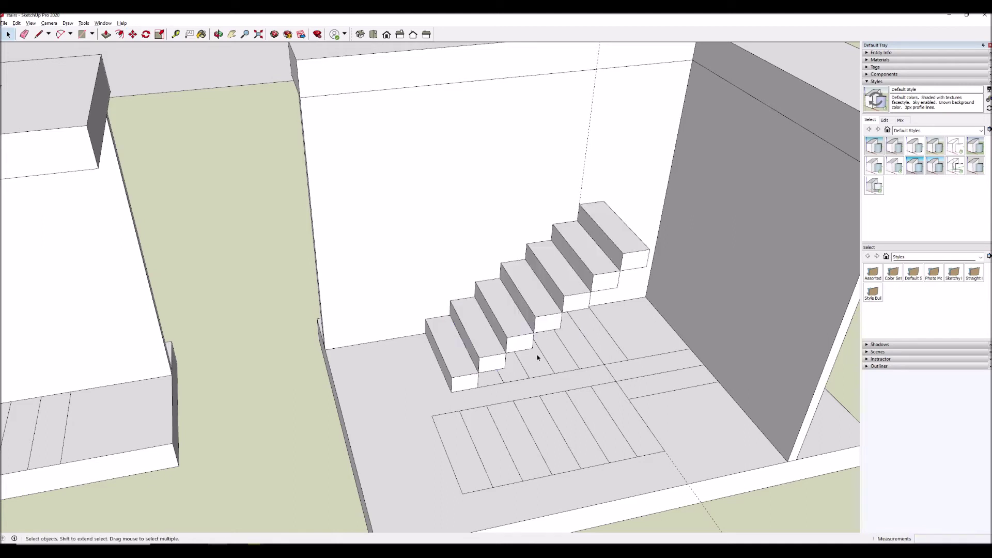
Scale the first run's top tread out to the side wall to form the landing.
{"action": "left_click", "coordinate": [627, 244]}
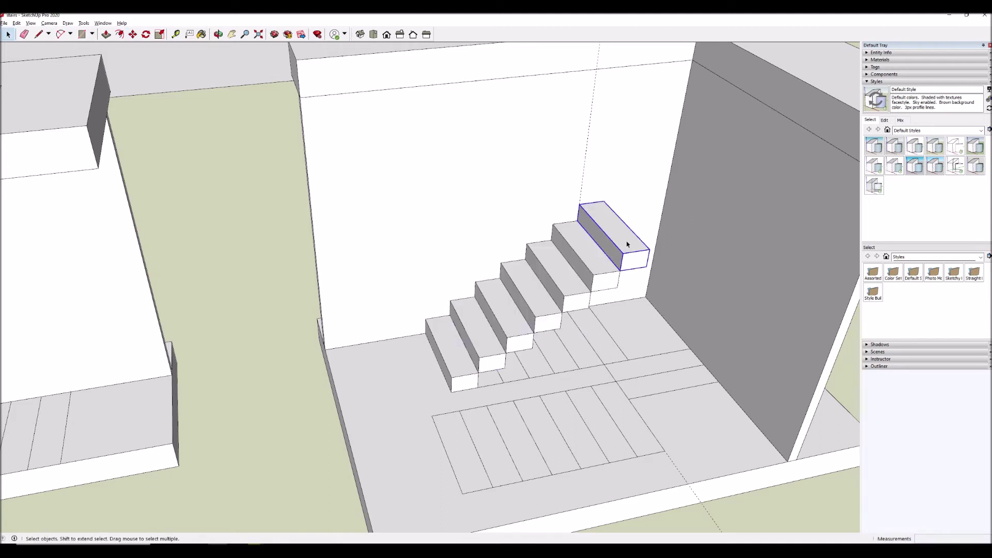
{"action": "key", "text": "s"}
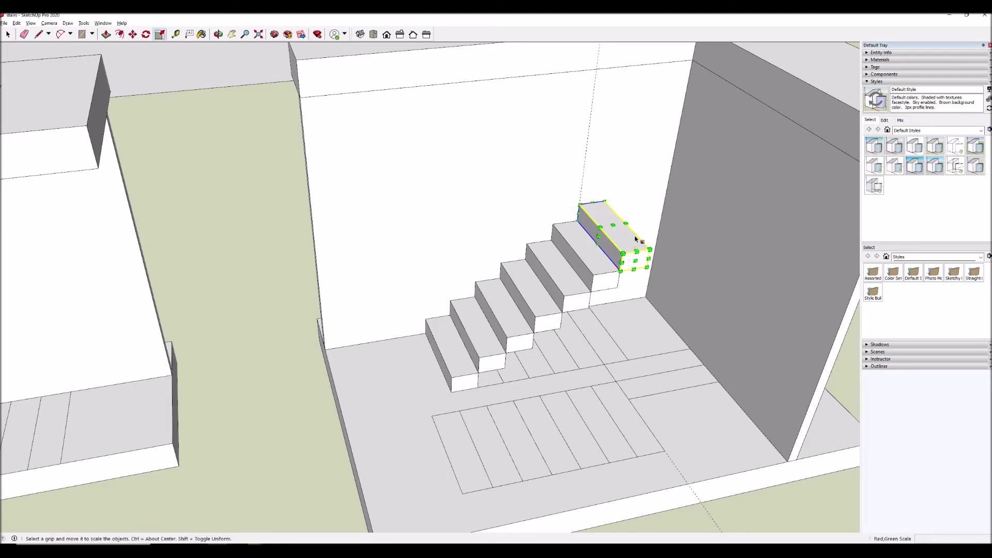
{"action": "left_click_drag", "start_coordinate": [624, 233], "coordinate": [731, 248]}
{"action": "key", "text": "space"}
Copy the tread just below the landing to the top of the landing's inner front corner.
{"action": "left_click", "coordinate": [601, 269]}
{"action": "key", "text": "m"}
{"action": "key", "text": "ctrl"}
{"action": "left_click", "coordinate": [551, 240]}
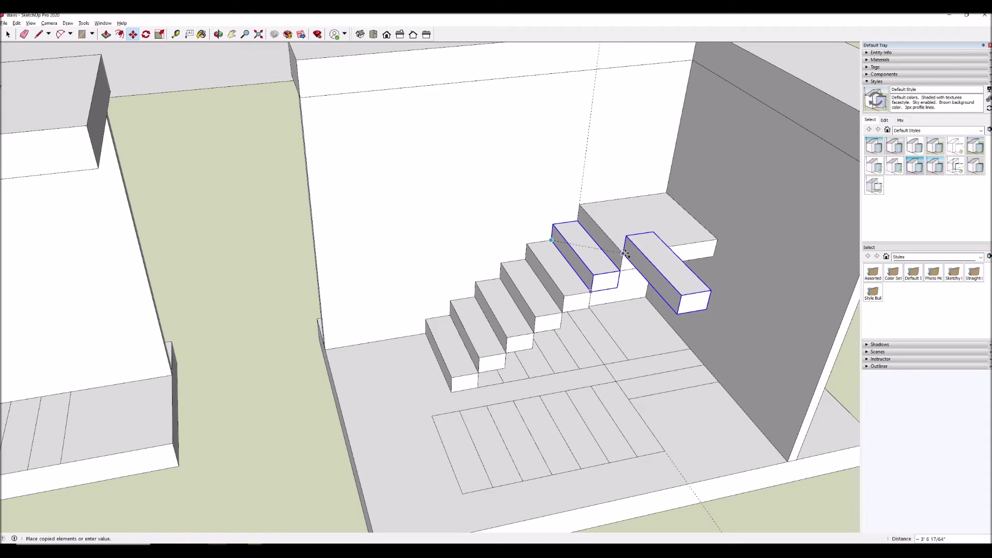
{"action": "left_click", "coordinate": [625, 253]}
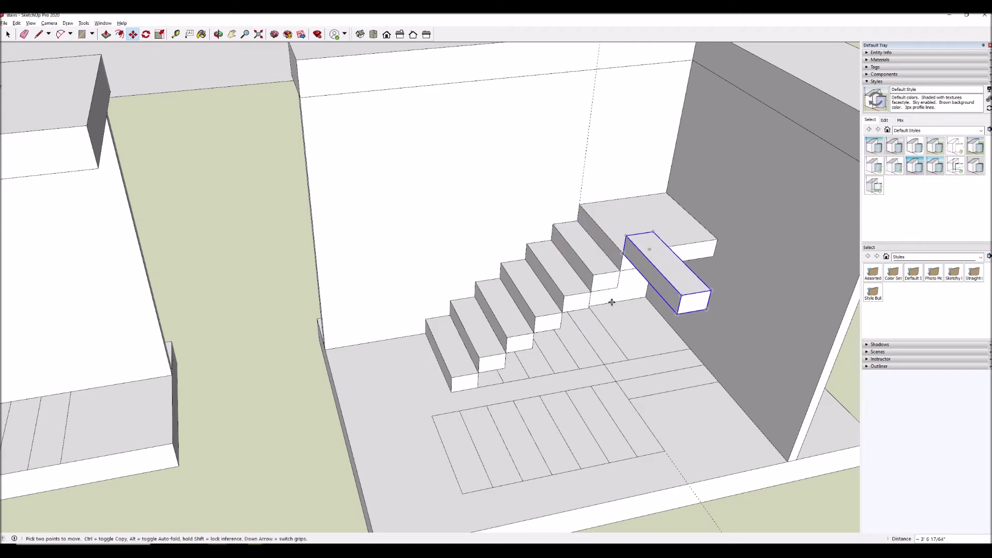
{"action": "key", "text": "space"}
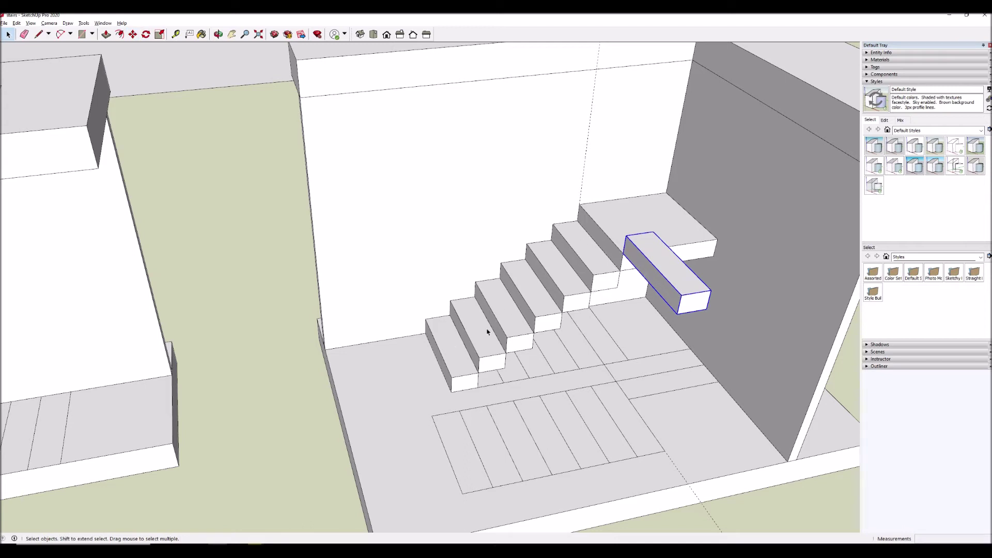
Move the copied tread to the landing's outer front corner at the side wall.
{"action": "middle_click_drag", "start_coordinate": [603, 270], "coordinate": [577, 268]}
{"action": "left_click", "coordinate": [573, 271]}
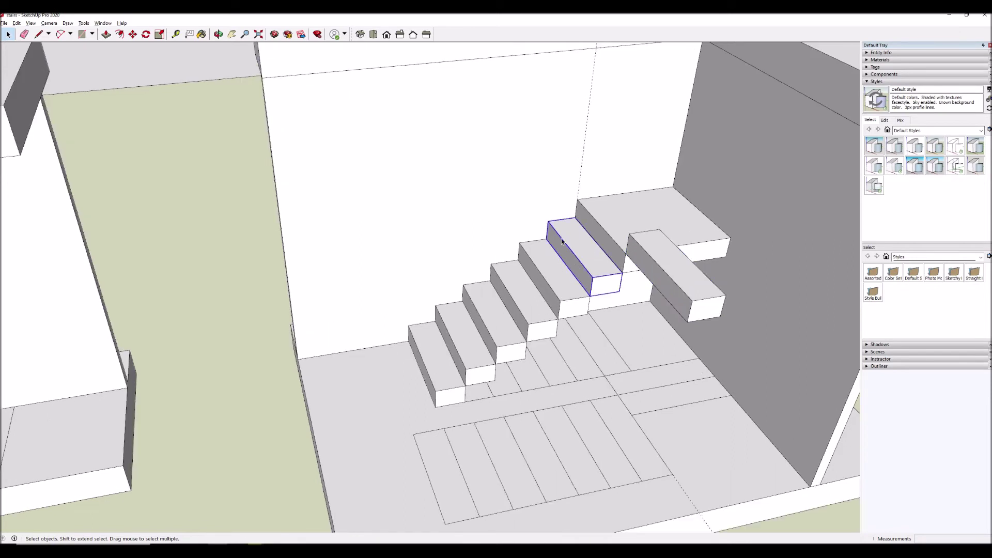
{"action": "double_click", "coordinate": [570, 261]}
{"action": "left_click", "coordinate": [571, 261]}
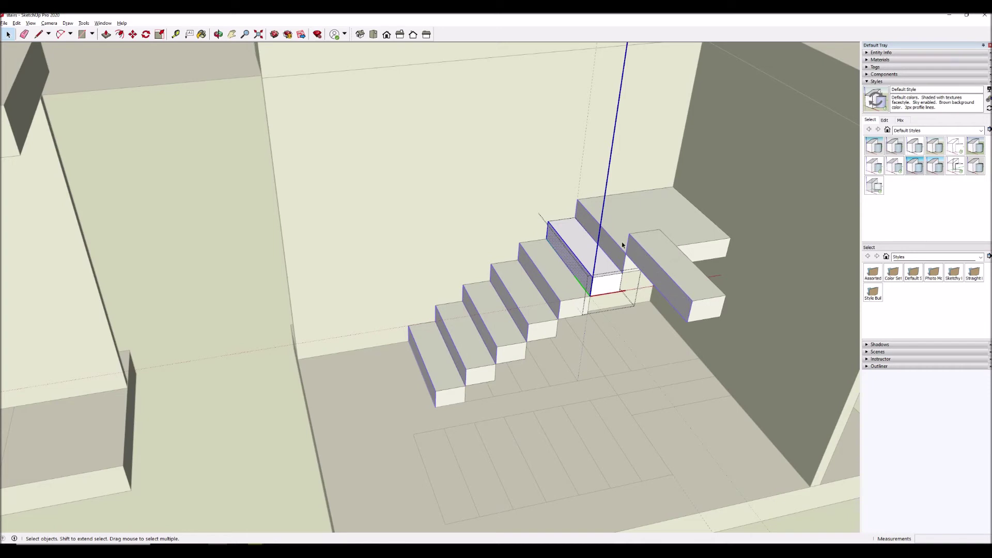
{"action": "left_click", "coordinate": [658, 269]}
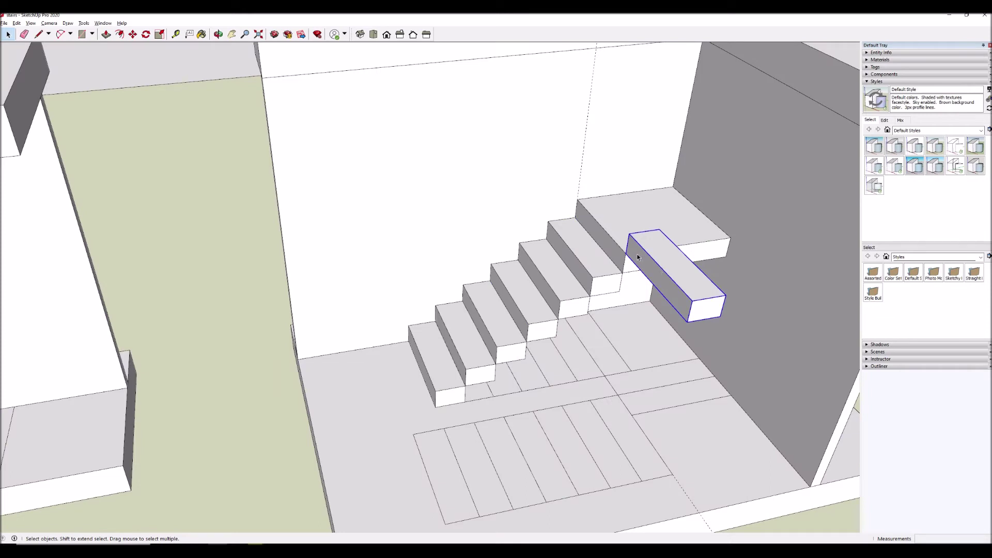
{"action": "key", "text": "m"}
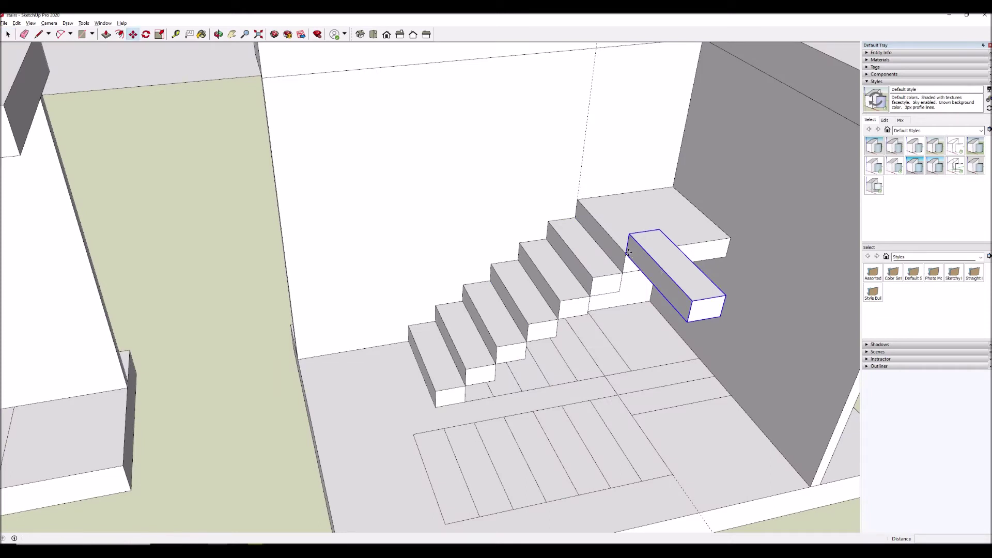
{"action": "left_click", "coordinate": [628, 252]}
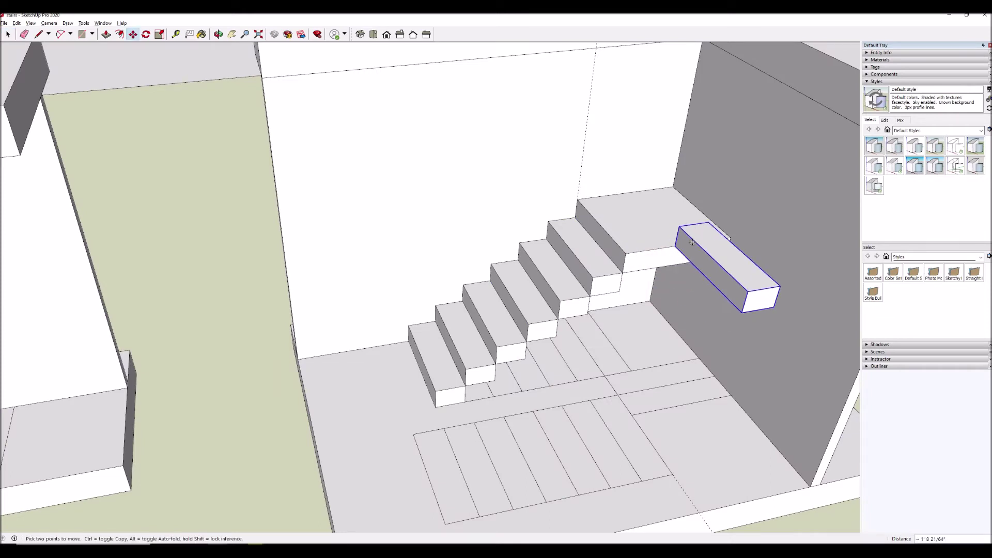
{"action": "left_click", "coordinate": [731, 235]}
Rotate the moved tread 90° about the landing's outer corner so it lies along the landing's front edge.
{"action": "key", "text": "q"}
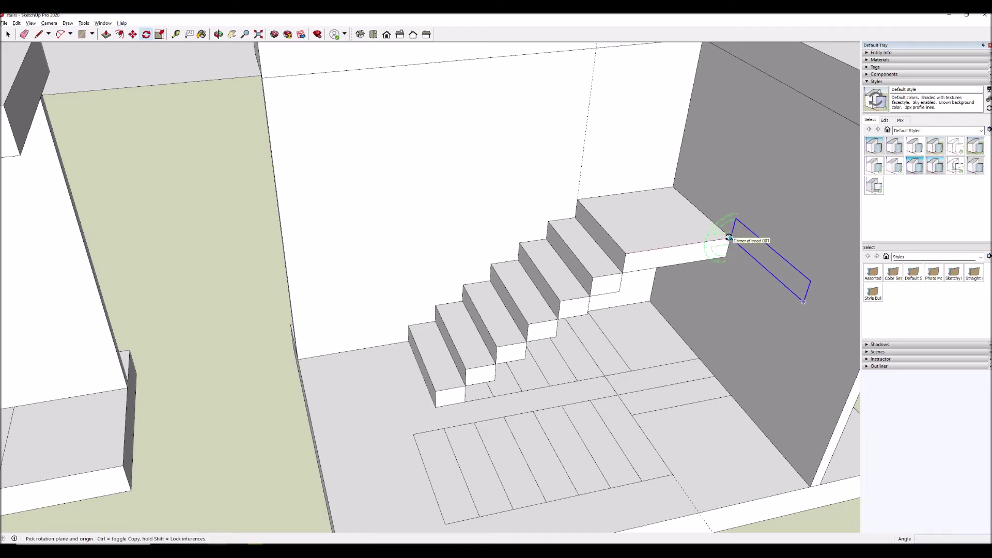
{"action": "left_click", "coordinate": [730, 237]}
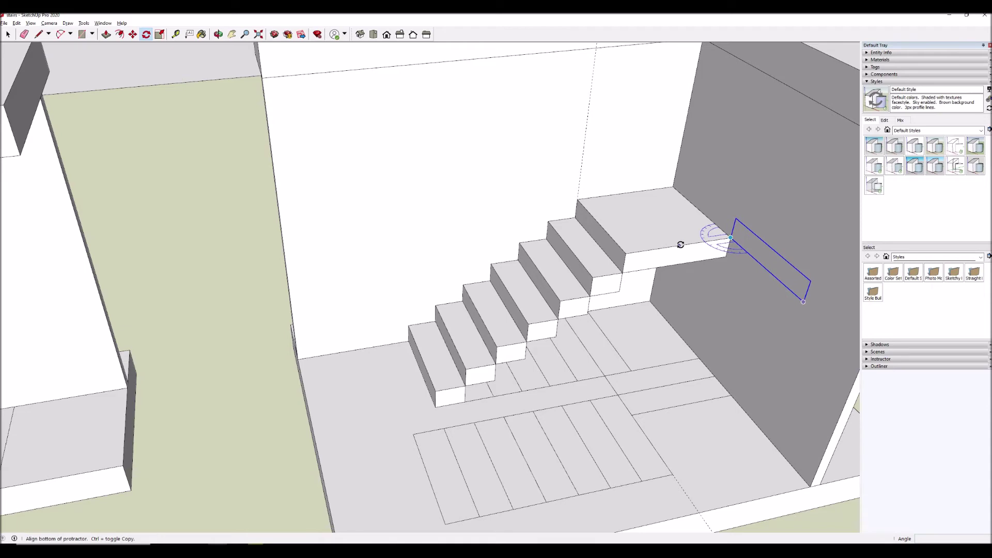
{"action": "left_click", "coordinate": [679, 246]}
{"action": "type", "text": "90"}
{"action": "key", "text": "Return"}
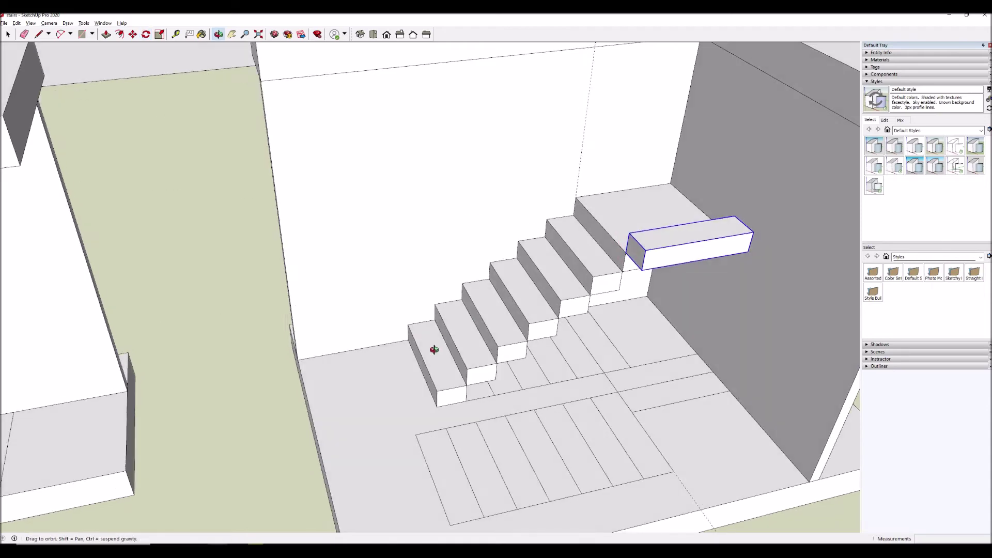
Copy the turned tread one step forward and one riser up along the side wall.
{"action": "middle_click_drag", "start_coordinate": [434, 346], "coordinate": [557, 385]}
{"action": "scroll", "coordinate": [558, 385], "scroll_direction": "down", "scroll_amount": 4}
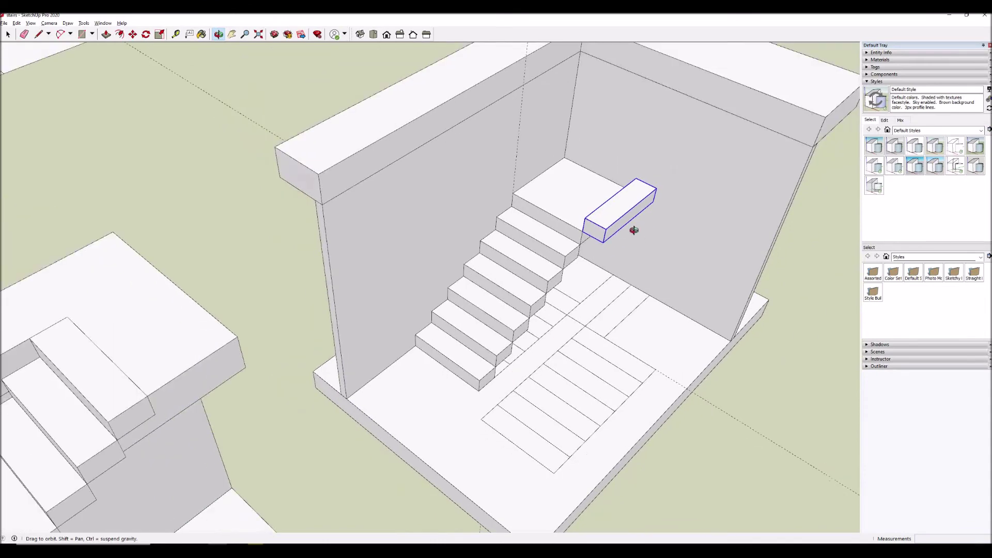
{"action": "scroll", "coordinate": [636, 226], "scroll_direction": "up", "scroll_amount": 5}
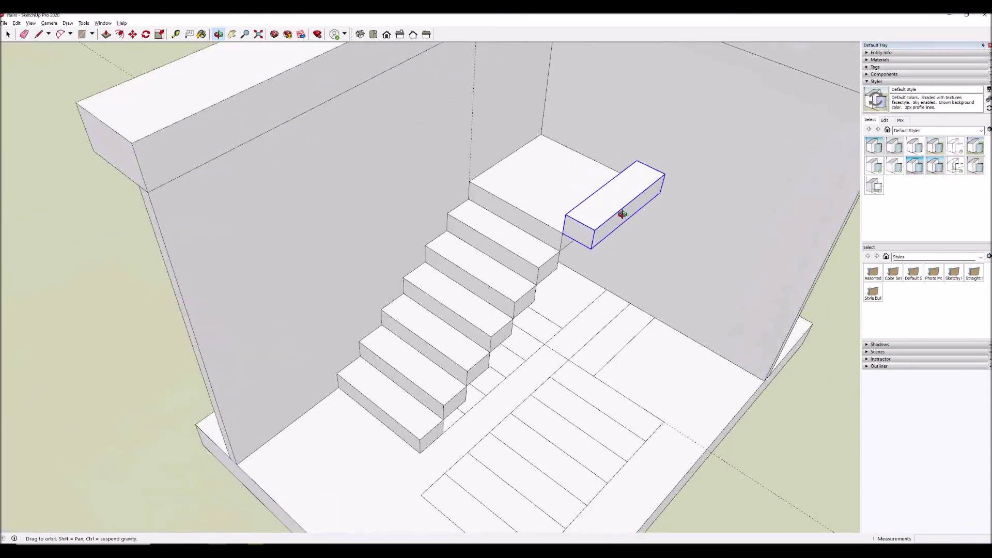
{"action": "key", "text": "m"}
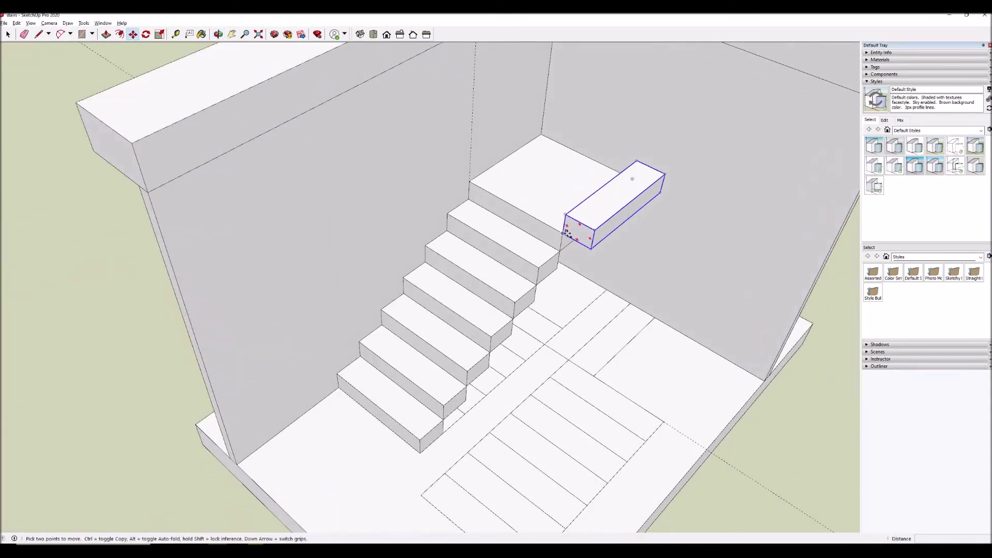
{"action": "left_click", "coordinate": [564, 233]}
{"action": "key", "text": "ctrl"}
{"action": "left_click", "coordinate": [594, 231]}
{"action": "key", "text": "q"}
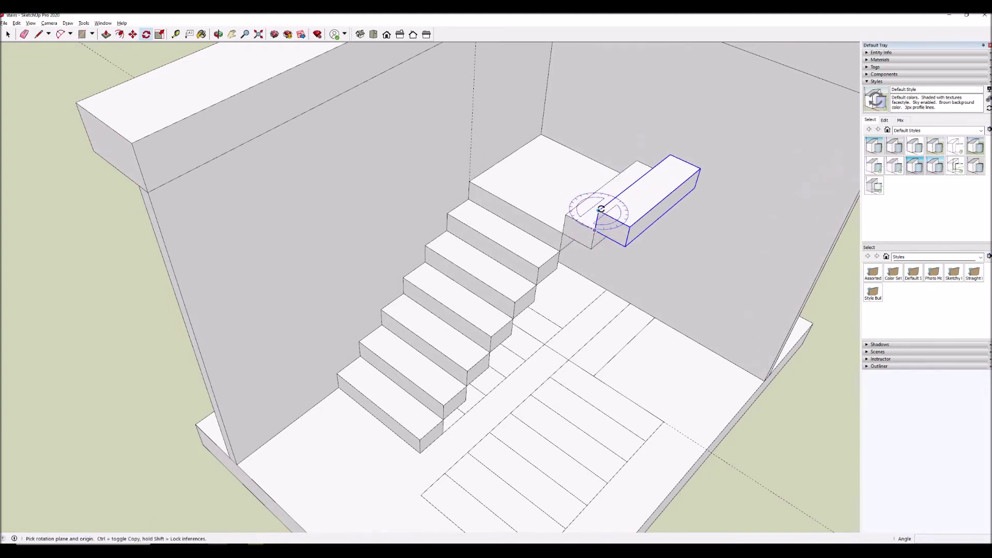
{"action": "key", "text": "space"}
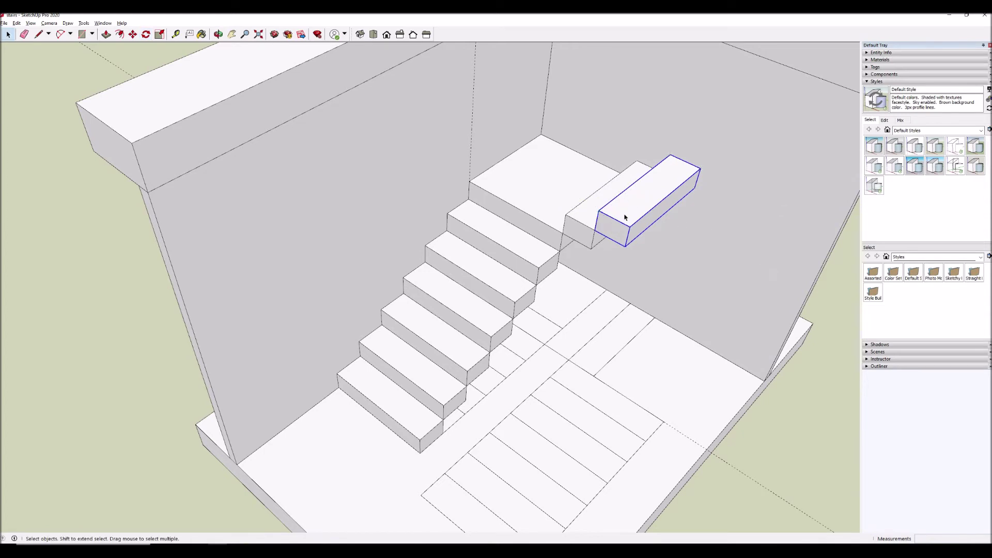
{"action": "double_click", "coordinate": [653, 222]}
{"action": "key", "text": "Escape"}
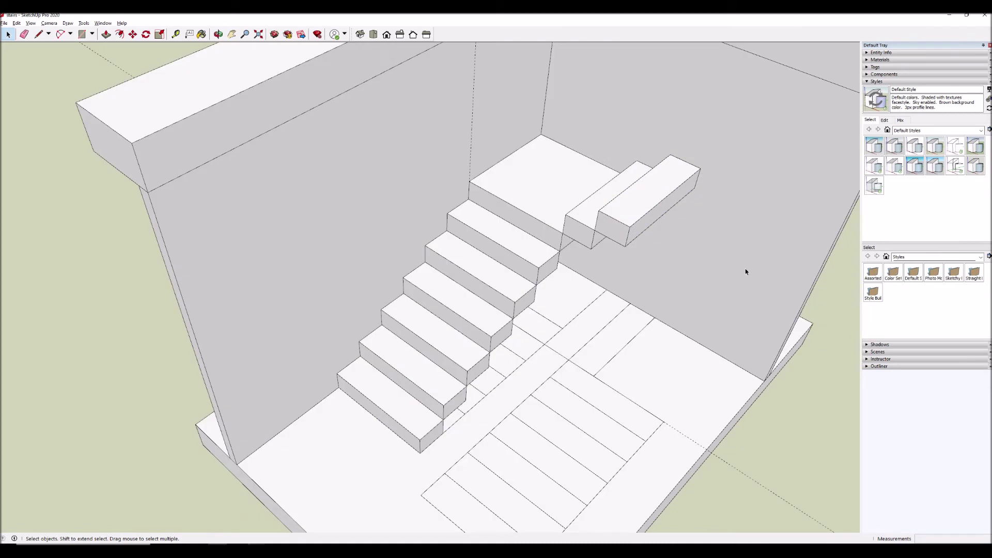
Copy the second turned tread straight up by one riser.
{"action": "left_click", "coordinate": [602, 230]}
{"action": "key", "text": "m"}
{"action": "left_click", "coordinate": [594, 230]}
{"action": "key", "text": "ctrl"}
{"action": "left_click", "coordinate": [600, 213]}
Rotate the raised tread copy 90° about its inner top corner to start the returning run.
{"action": "key", "text": "q"}
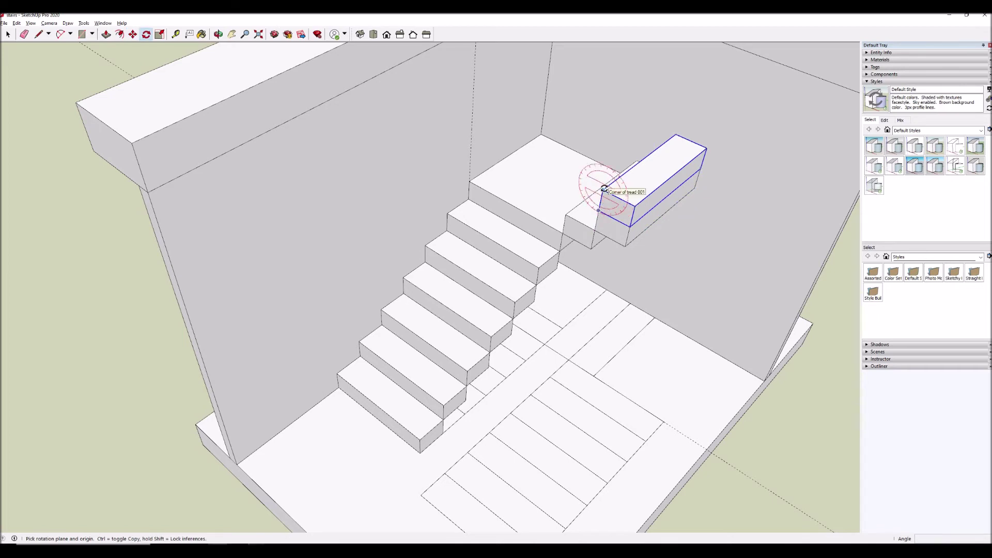
{"action": "left_click", "coordinate": [603, 190]}
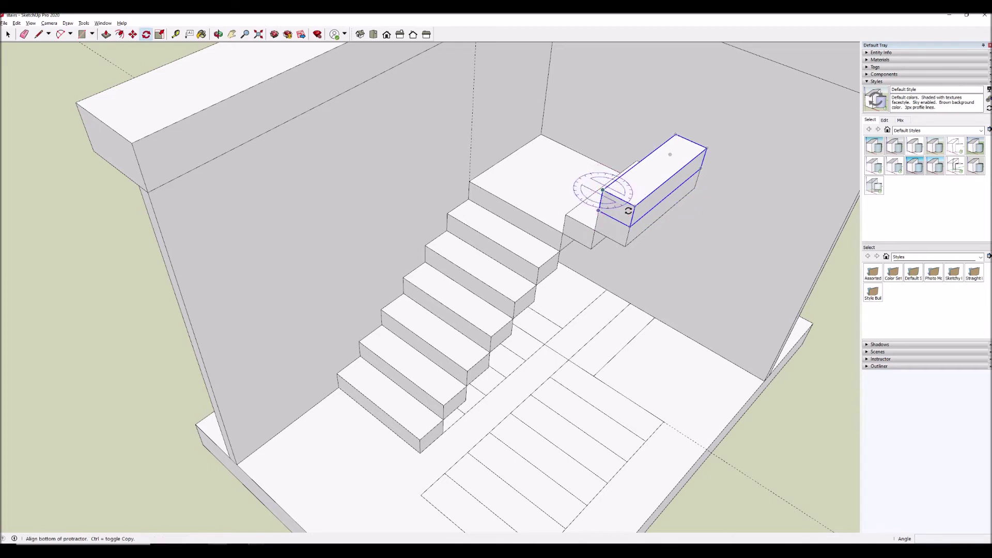
{"action": "left_click", "coordinate": [634, 205]}
{"action": "type", "text": "90"}
{"action": "key", "text": "Return"}
Array five copies of the returning run's first tread, each stepping one run forward and one riser up.
{"action": "middle_click_drag", "start_coordinate": [603, 210], "coordinate": [217, 172]}
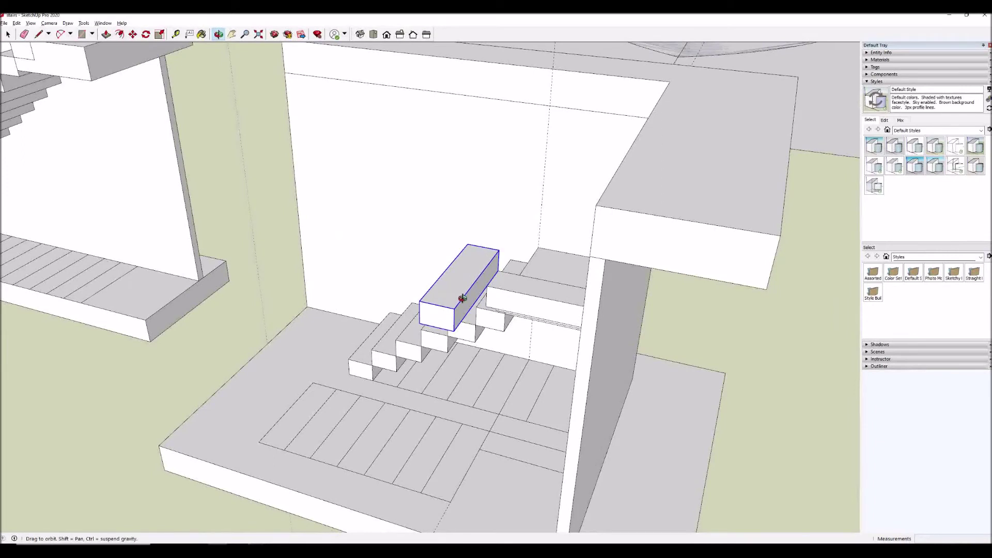
{"action": "key", "text": "space"}
{"action": "key", "text": "m"}
{"action": "key", "text": "ctrl"}
{"action": "left_click", "coordinate": [453, 331]}
{"action": "left_click", "coordinate": [422, 303]}
{"action": "type", "text": "*5"}
{"action": "key", "text": "Return"}
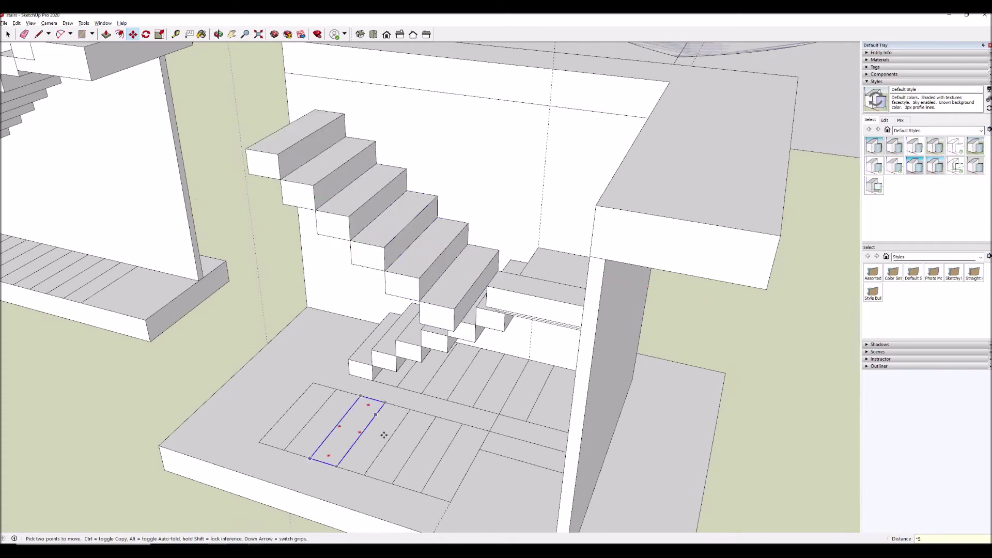
Copy the returning run's top tread one run forward and one riser up to add another tread.
{"action": "key", "text": "space"}
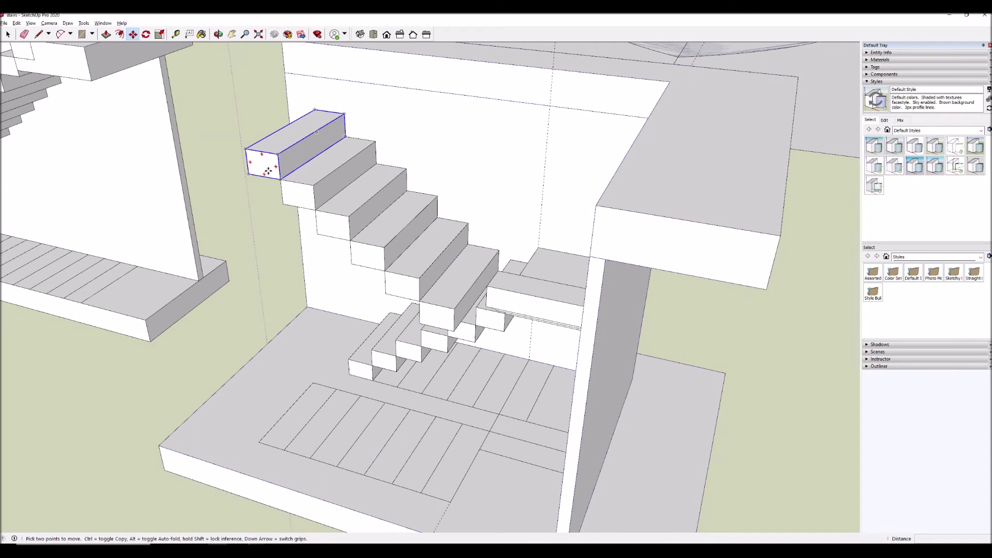
{"action": "left_click", "coordinate": [266, 161]}
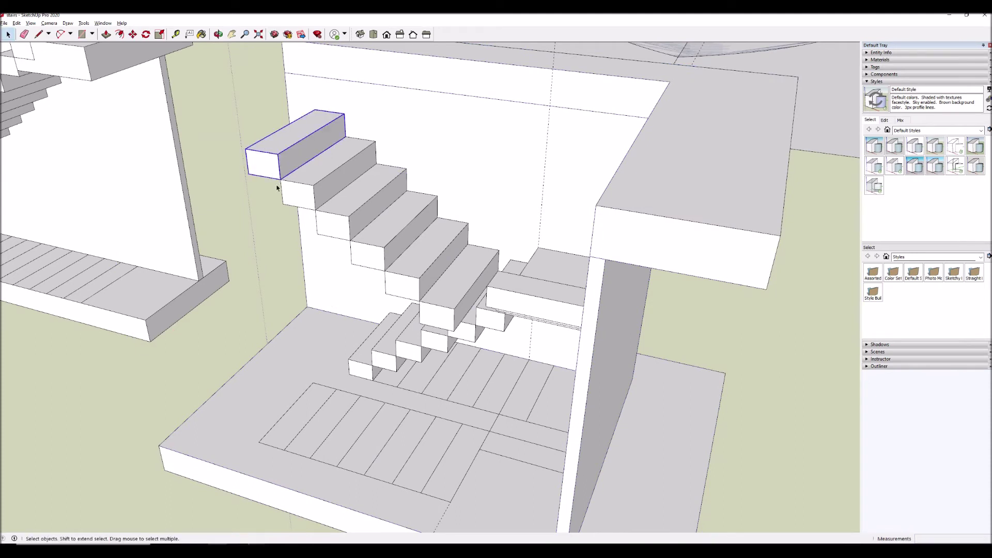
{"action": "key", "text": "m"}
{"action": "left_click", "coordinate": [282, 203]}
{"action": "key", "text": "ctrl"}
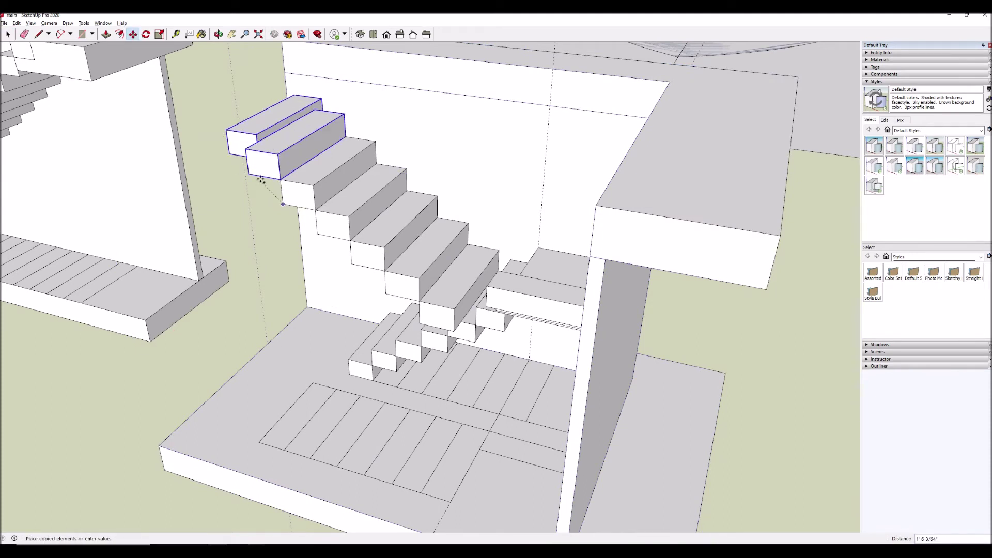
{"action": "left_click", "coordinate": [248, 173]}
{"action": "scroll", "coordinate": [558, 371], "scroll_direction": "down", "scroll_amount": 2}
{"action": "key", "text": "space"}
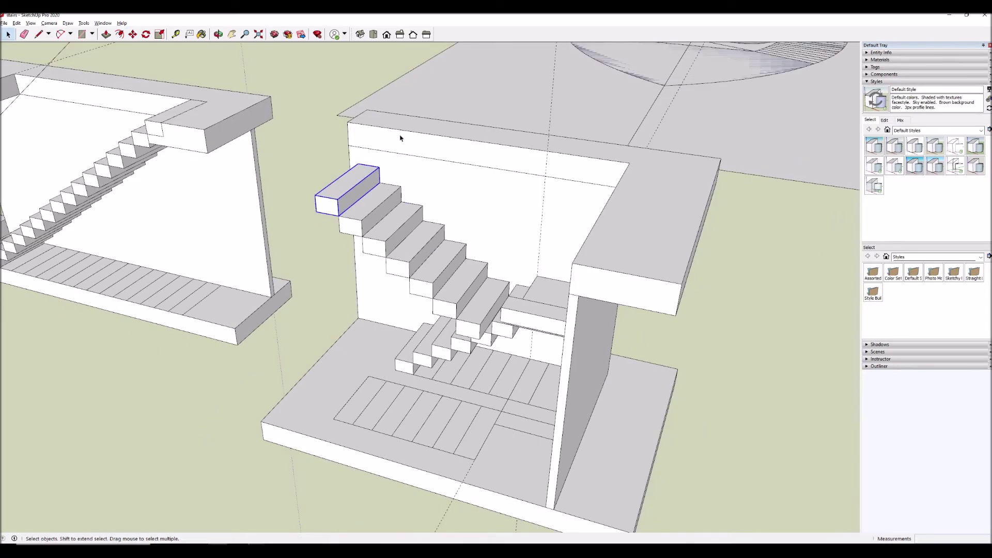
Place a guide line along the top tread's front edge, extending across the upper floor slab.
{"action": "middle_click_drag", "start_coordinate": [371, 208], "coordinate": [388, 248]}
{"action": "scroll", "coordinate": [385, 244], "scroll_direction": "up", "scroll_amount": 2}
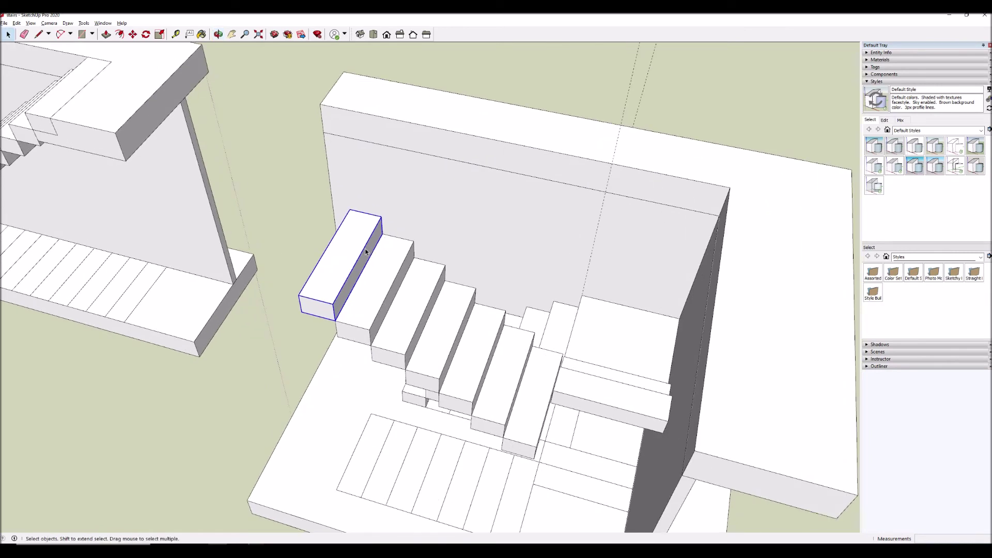
{"action": "key", "text": "t"}
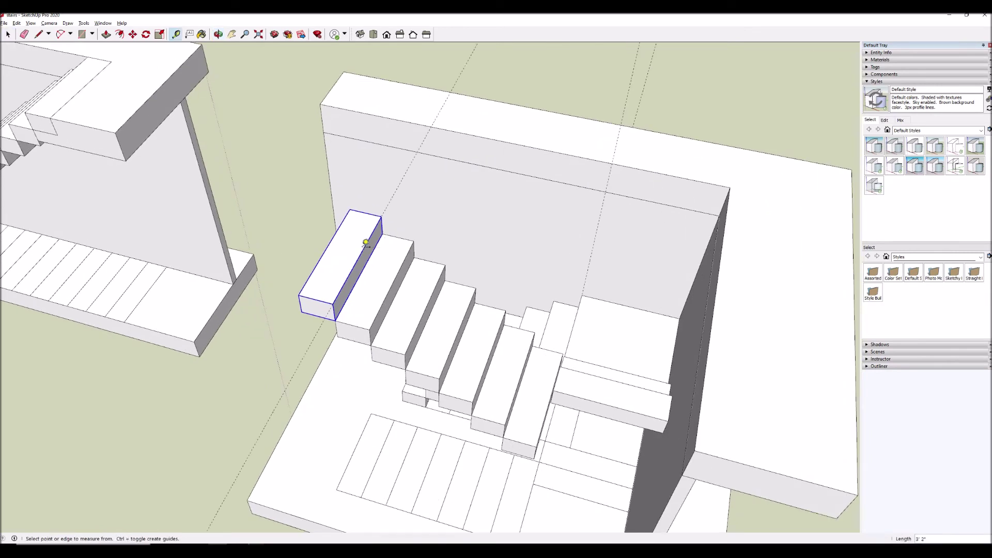
{"action": "key", "text": "space"}
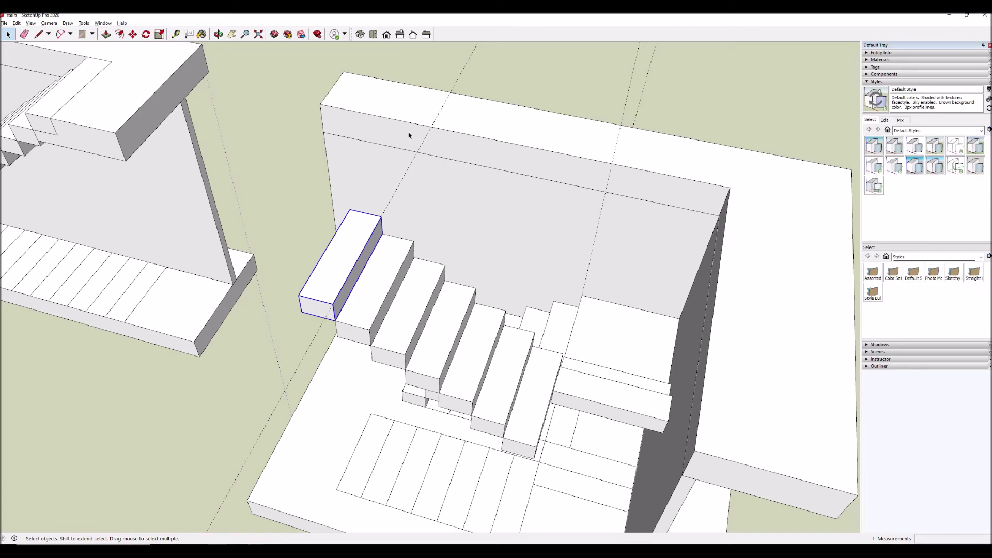
Split the upper slab's inner edge face at the guide and Push/Pull the outer part forward across the width of the top tread.
{"action": "double_click", "coordinate": [395, 139]}
{"action": "left_click", "coordinate": [395, 139]}
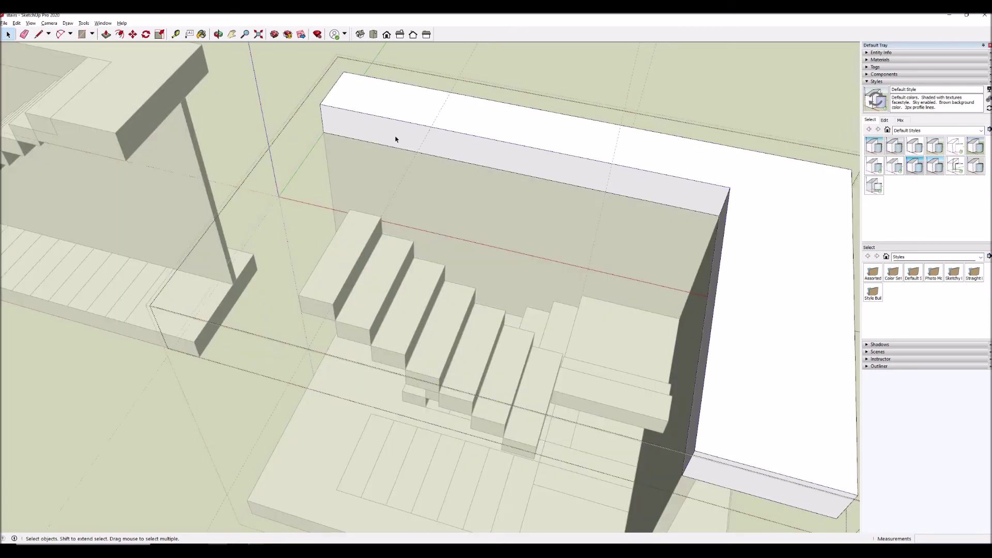
{"action": "key", "text": "l"}
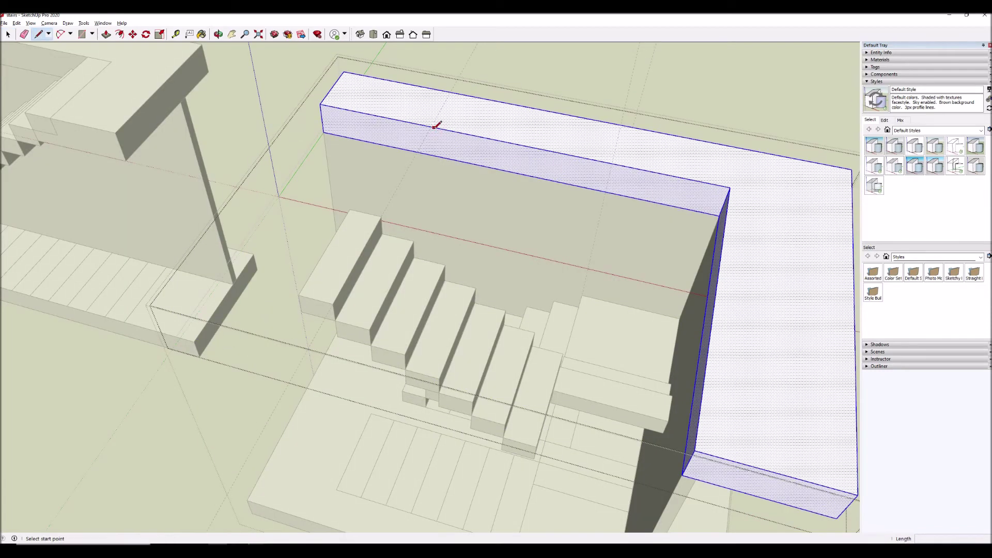
{"action": "left_click", "coordinate": [431, 126]}
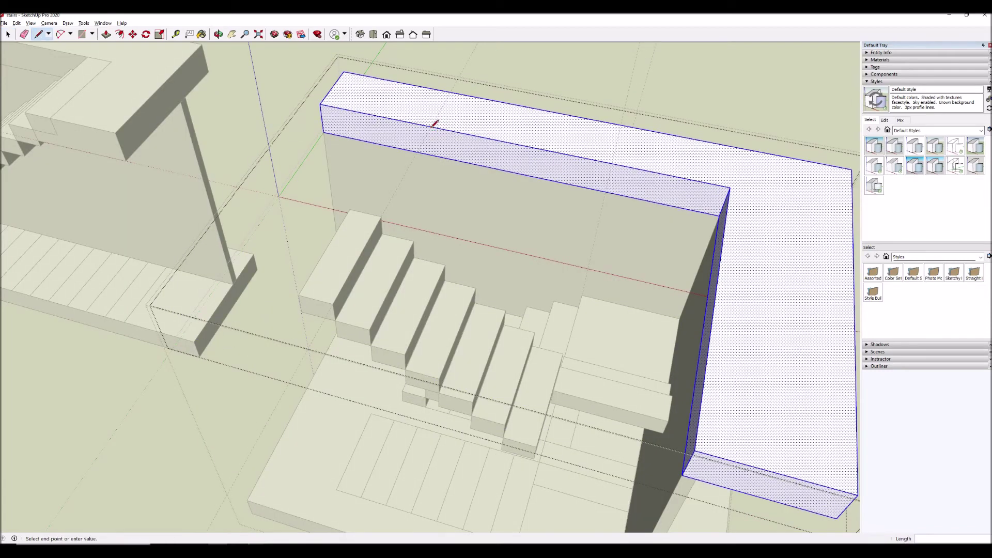
{"action": "left_click", "coordinate": [432, 154]}
{"action": "key", "text": "p"}
{"action": "left_click", "coordinate": [395, 132]}
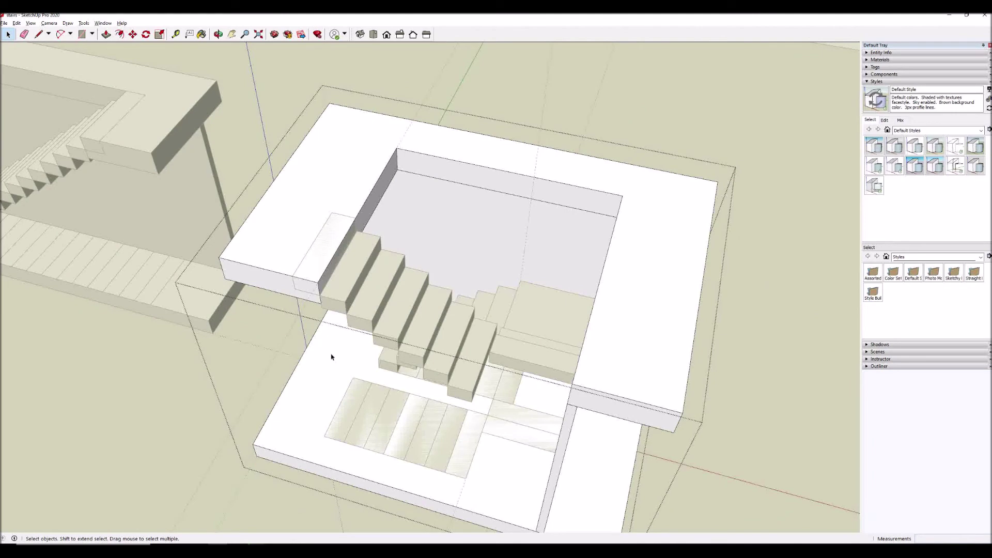
Examine the U-shaped stair from above and below, comparing the lower run with the treads and slab overhead.
{"action": "key", "text": "o"}
{"action": "left_click_drag", "start_coordinate": [346, 348], "coordinate": [350, 241]}
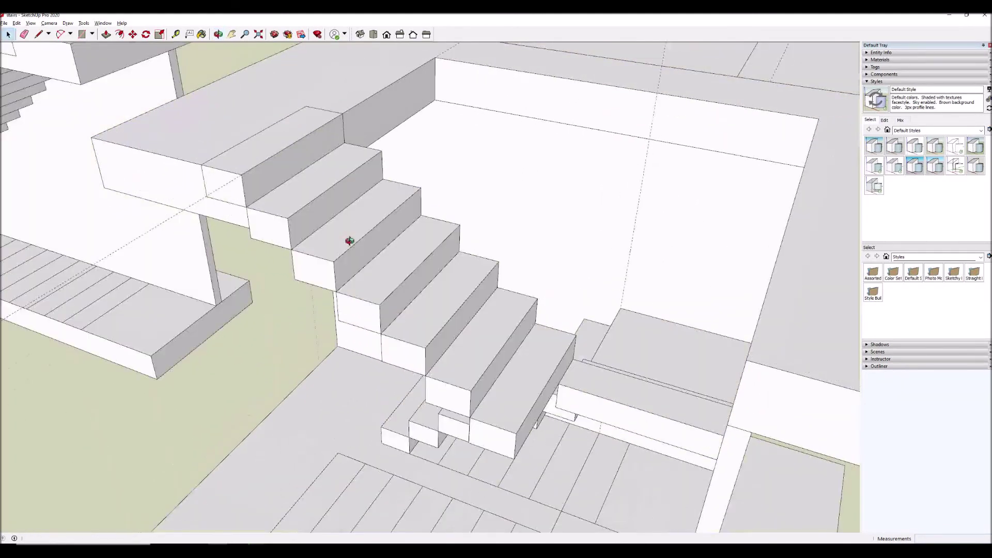
{"action": "key", "text": "space"}
{"action": "left_click", "coordinate": [354, 254]}
{"action": "key", "text": "o"}
{"action": "left_click_drag", "start_coordinate": [355, 354], "coordinate": [670, 251]}
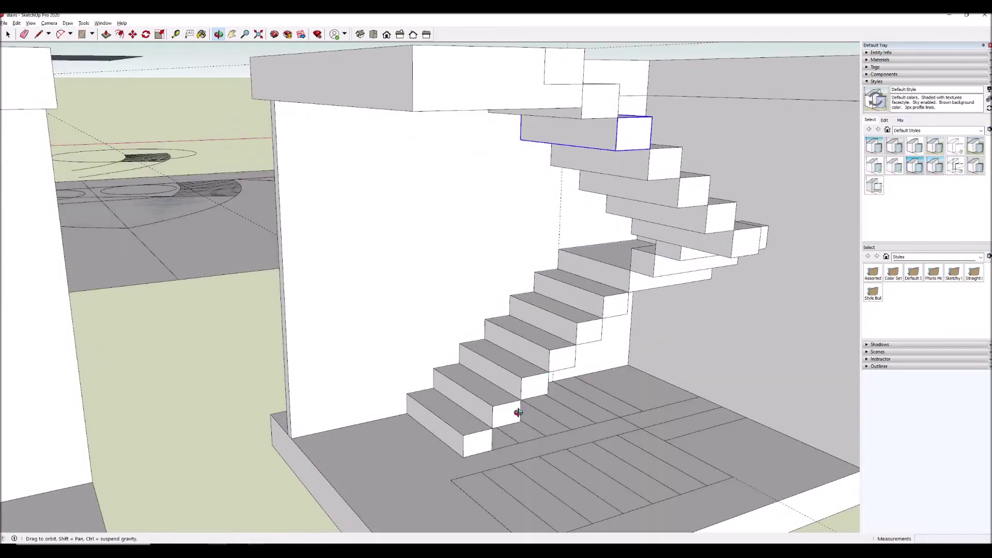
{"action": "scroll", "coordinate": [504, 416], "scroll_direction": "up", "scroll_amount": 3}
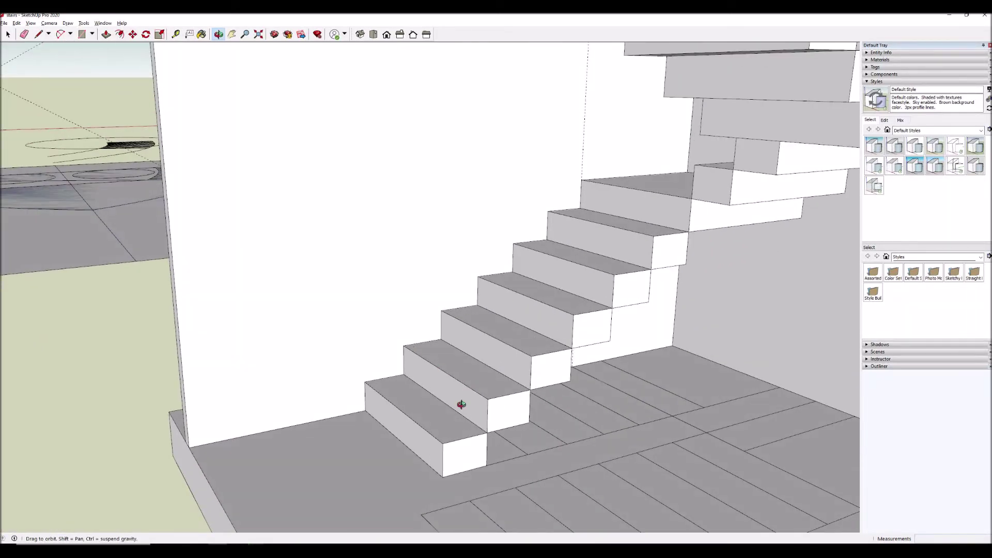
{"action": "key", "text": "space"}
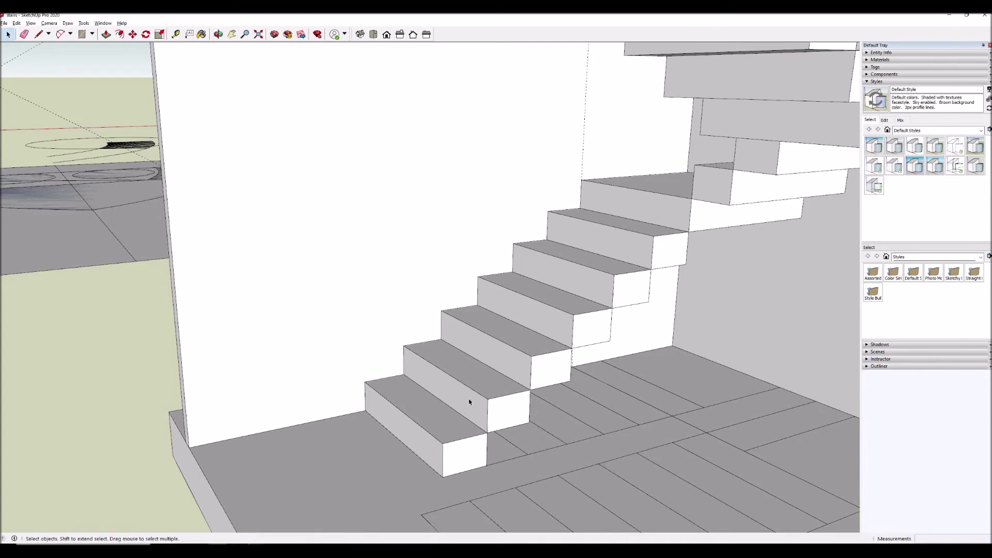
{"action": "scroll", "coordinate": [557, 395], "scroll_direction": "down", "scroll_amount": 3}
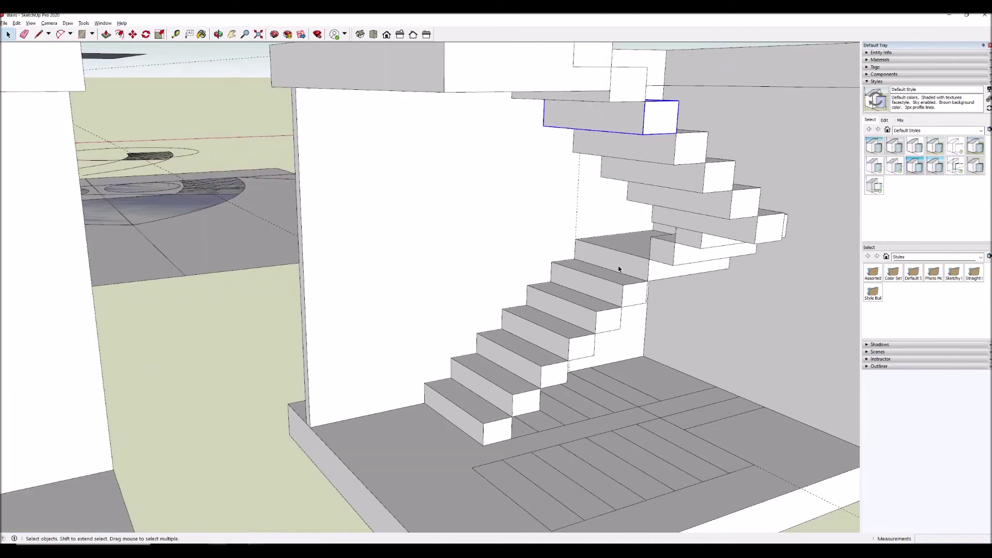
{"action": "middle_click_drag", "start_coordinate": [620, 268], "coordinate": [174, 193]}
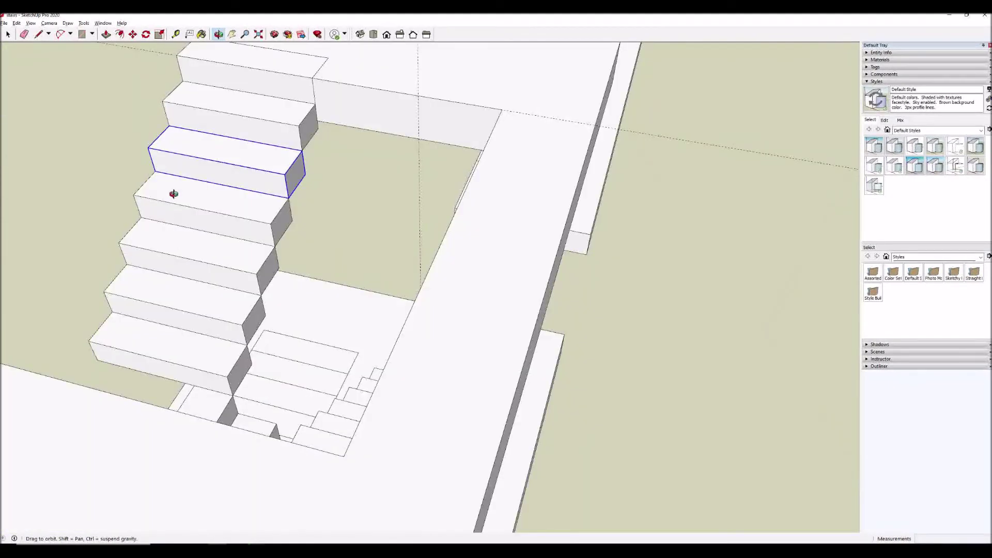
{"action": "middle_click_drag", "start_coordinate": [227, 282], "coordinate": [654, 251]}
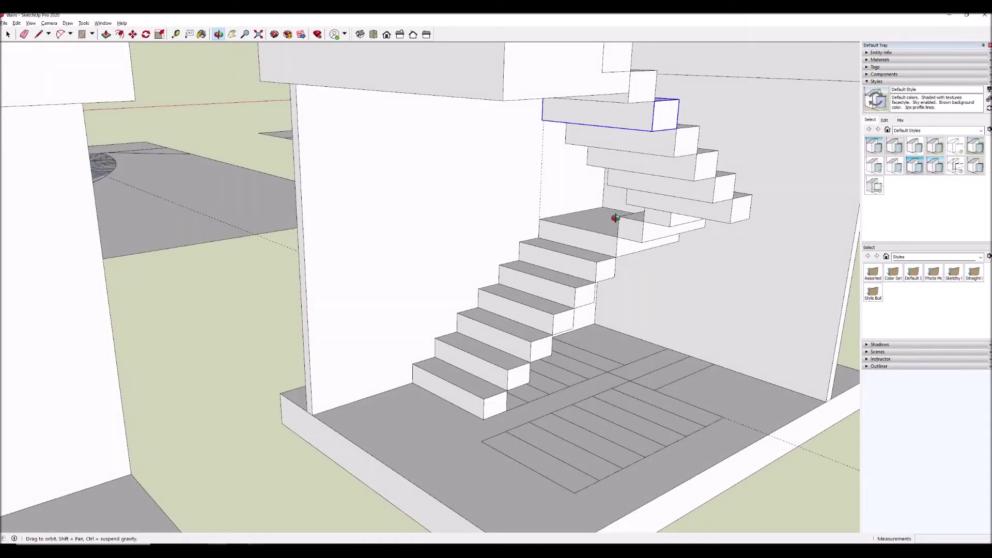
{"action": "middle_click_drag", "start_coordinate": [563, 226], "coordinate": [447, 272]}
{"action": "scroll", "coordinate": [405, 336], "scroll_direction": "down", "scroll_amount": 5}
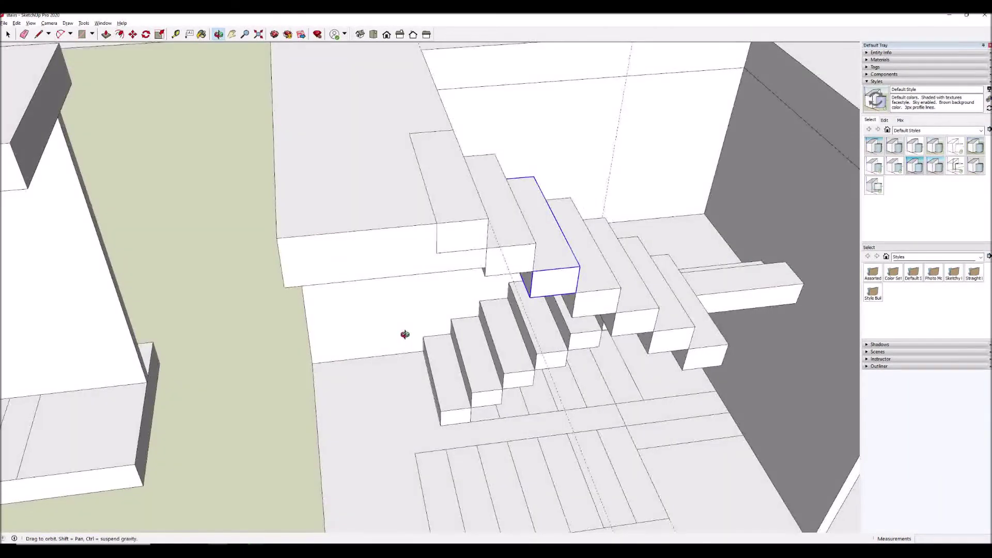
{"action": "middle_click_drag", "start_coordinate": [404, 334], "coordinate": [499, 383]}
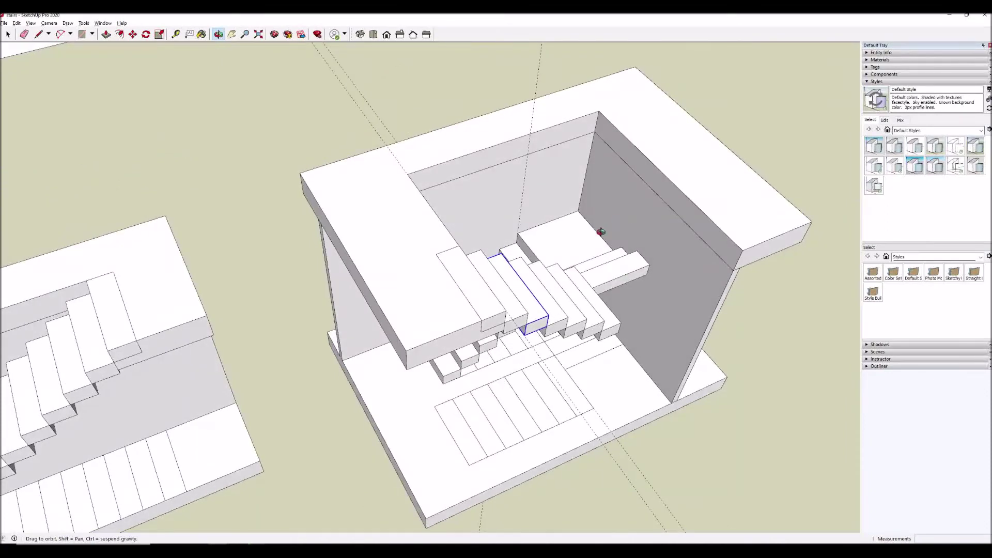
Make the corner landing and the upper turned tread unique components.
{"action": "scroll", "coordinate": [581, 236], "scroll_direction": "up", "scroll_amount": 10}
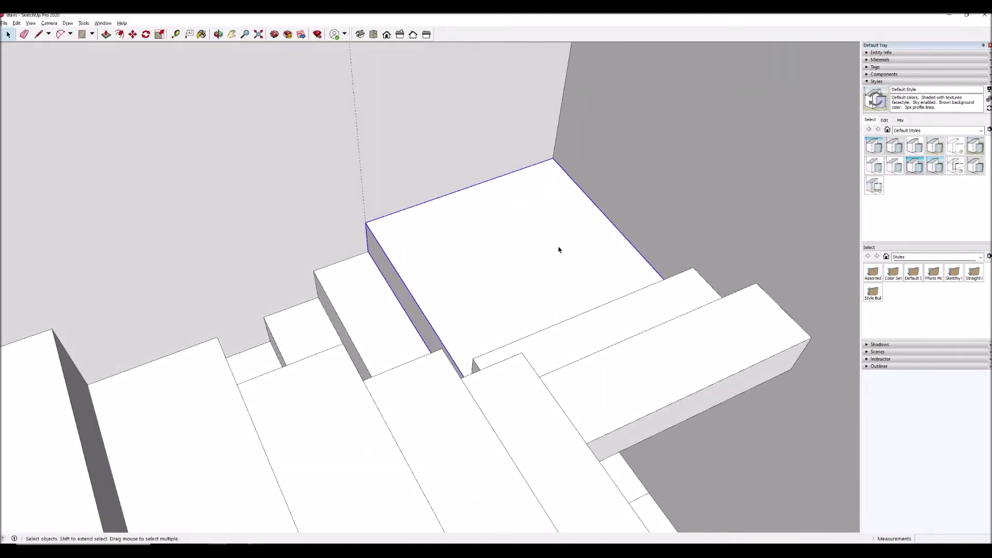
{"action": "left_click", "coordinate": [674, 364], "text": "shift"}
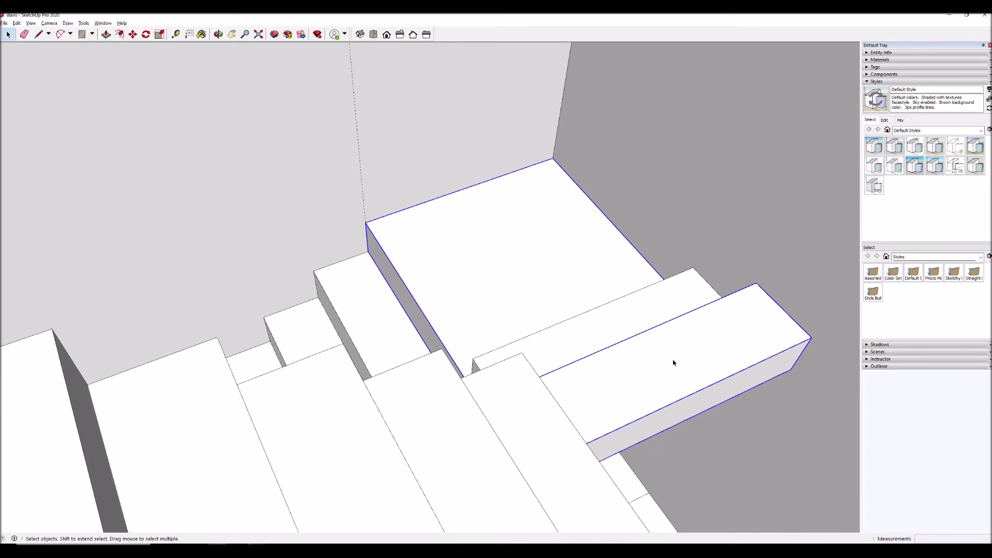
{"action": "right_click", "coordinate": [674, 363]}
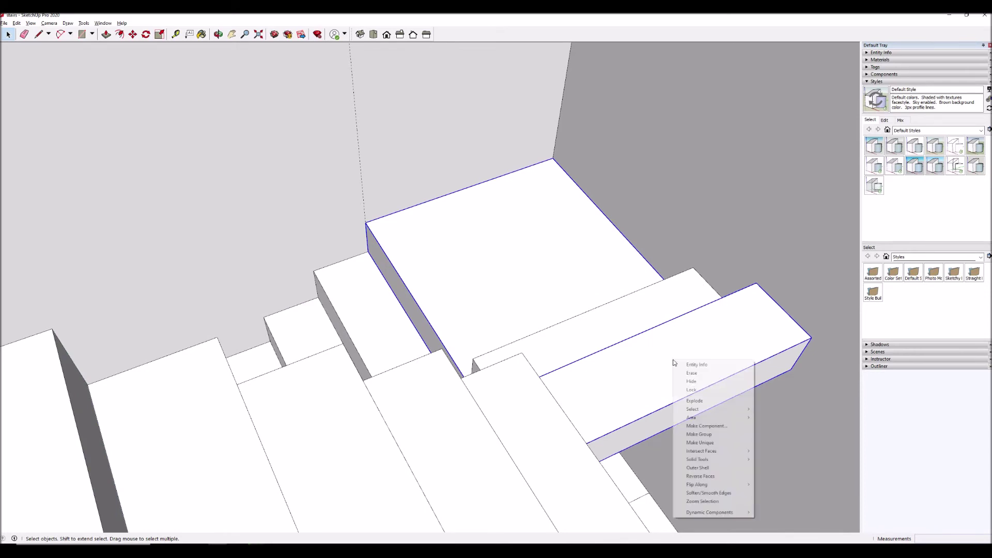
{"action": "left_click", "coordinate": [707, 435]}
Inside the bottom tread component, copy the top front edge and the open-side top edge 1" down.
{"action": "scroll", "coordinate": [601, 240], "scroll_direction": "down", "scroll_amount": 6}
{"action": "middle_click_drag", "start_coordinate": [554, 359], "coordinate": [602, 132]}
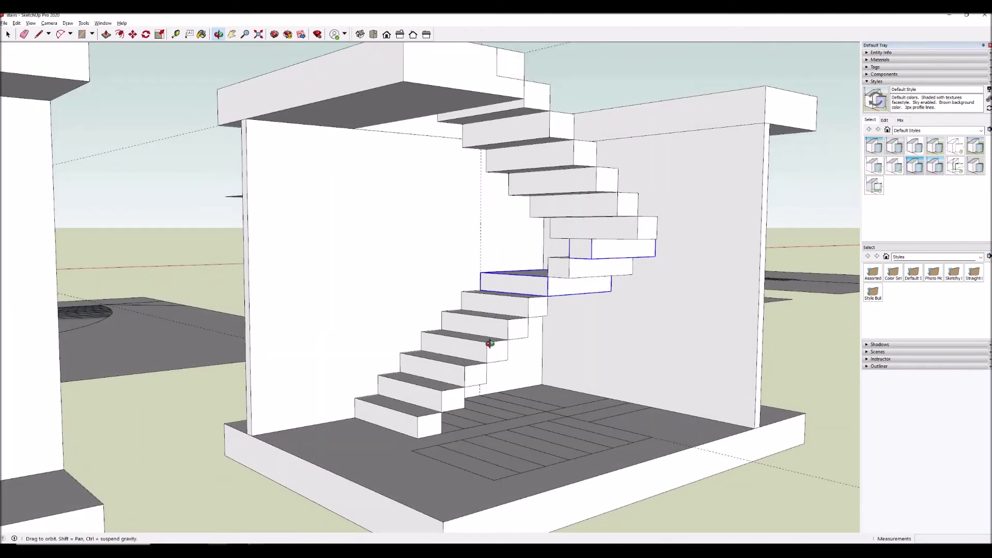
{"action": "scroll", "coordinate": [490, 344], "scroll_direction": "up", "scroll_amount": 3}
{"action": "key", "text": "space"}
{"action": "left_click", "coordinate": [413, 448]}
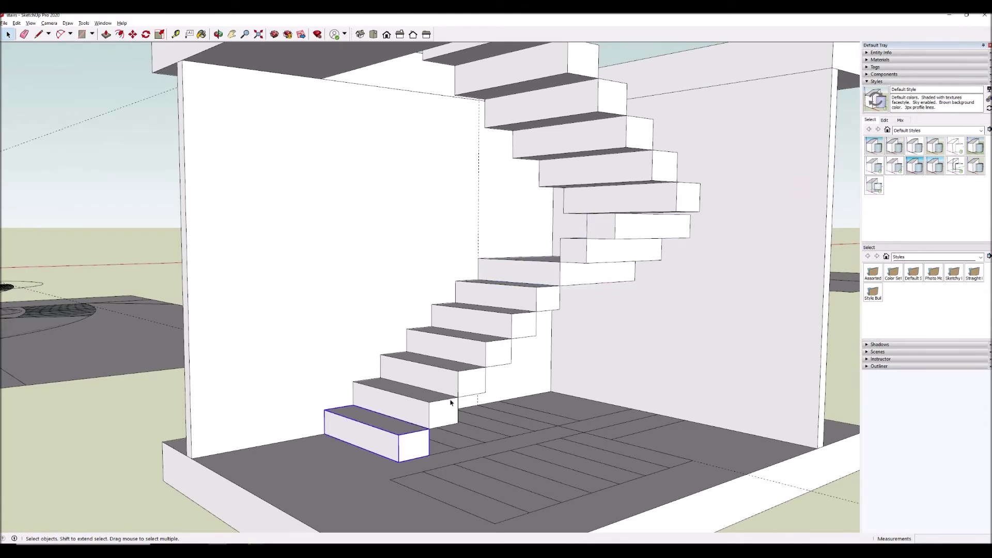
{"action": "scroll", "coordinate": [412, 445], "scroll_direction": "up", "scroll_amount": 2}
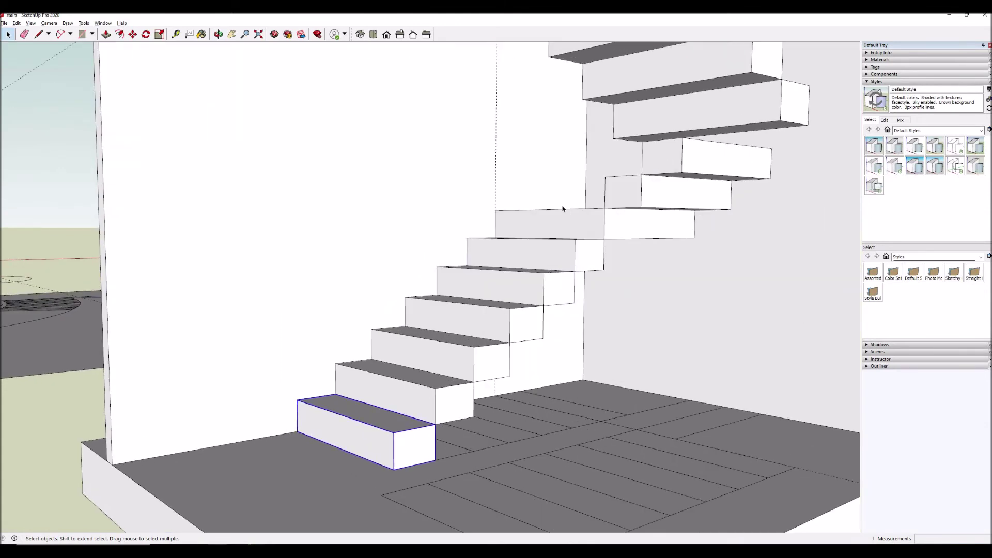
{"action": "double_click", "coordinate": [418, 440]}
{"action": "left_click", "coordinate": [385, 430]}
{"action": "left_click", "coordinate": [406, 433], "text": "shift"}
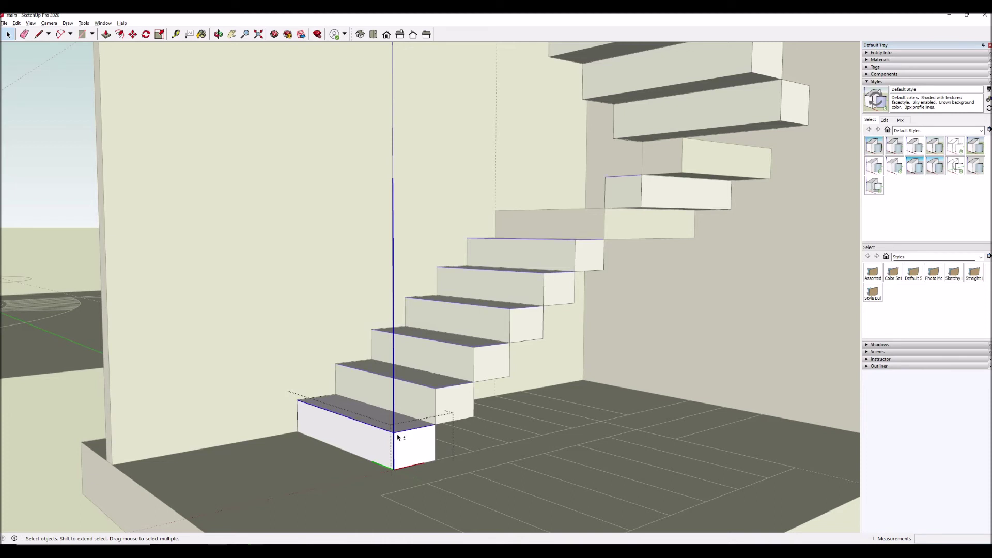
{"action": "key", "text": "m"}
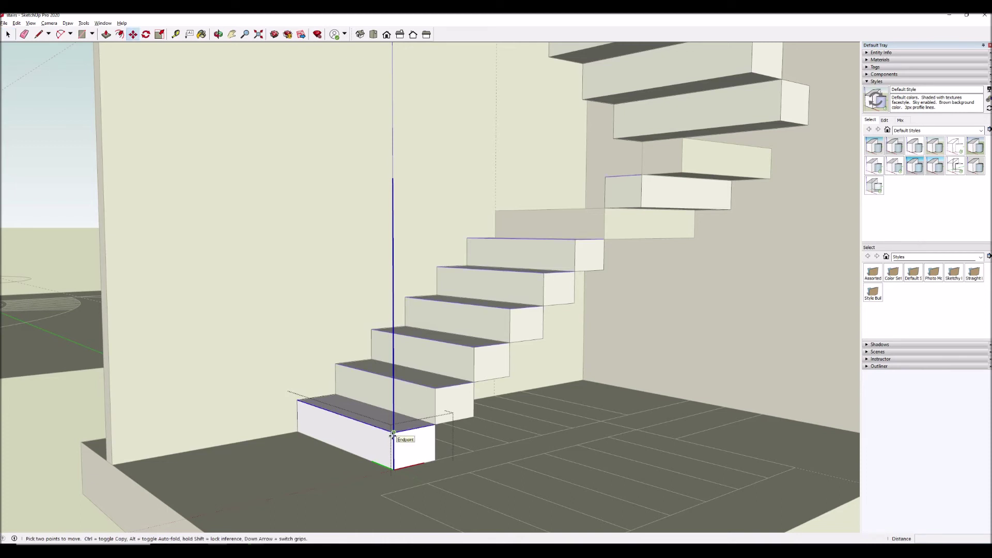
{"action": "key", "text": "ctrl"}
{"action": "left_click", "coordinate": [393, 433]}
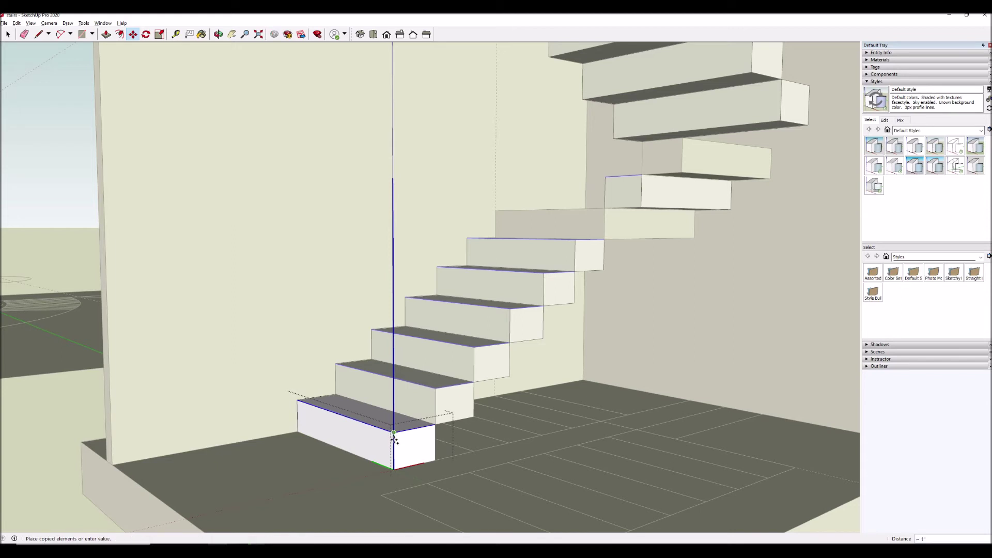
{"action": "type", "text": "1"}
{"action": "key", "text": "Return"}
Push/Pull the tread's front nosing strip out 3/4" and its open-side strip out .75".
{"action": "key", "text": "p"}
{"action": "left_click_drag", "start_coordinate": [387, 438], "coordinate": [332, 446]}
{"action": "type", "text": "3/4"}
{"action": "key", "text": "Return"}
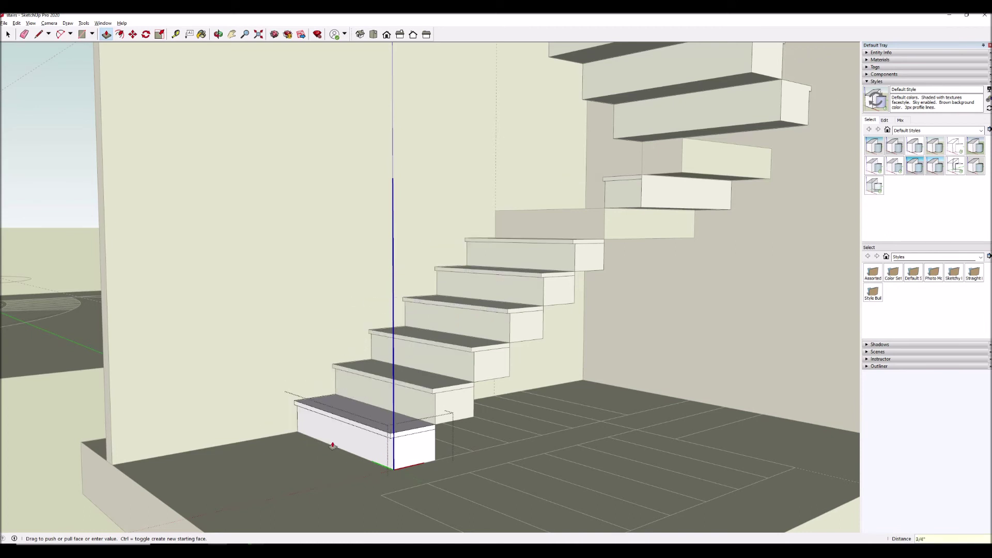
{"action": "left_click", "coordinate": [411, 438]}
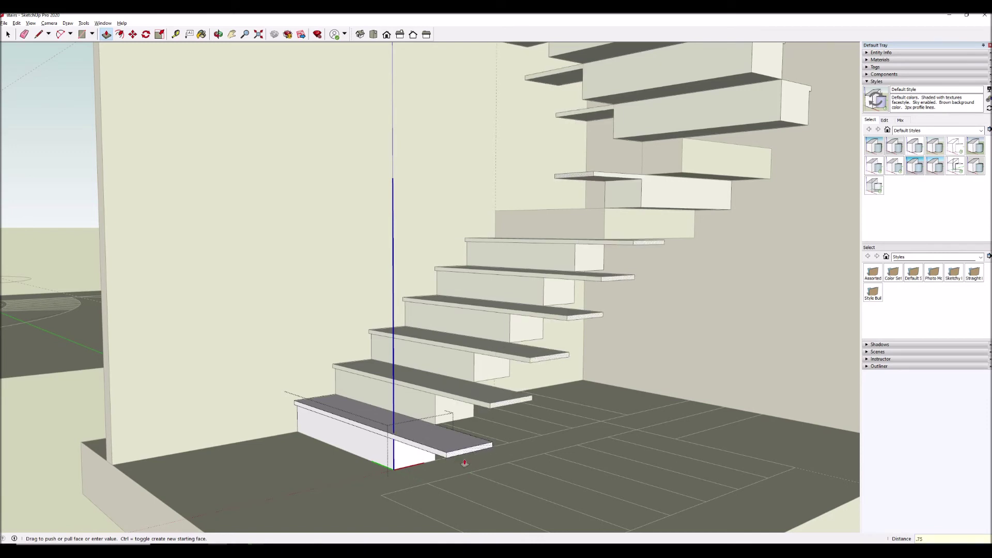
{"action": "type", "text": ".75"}
{"action": "key", "text": "Return"}
{"action": "key", "text": "space"}
{"action": "middle_click_drag", "start_coordinate": [465, 461], "coordinate": [308, 454]}
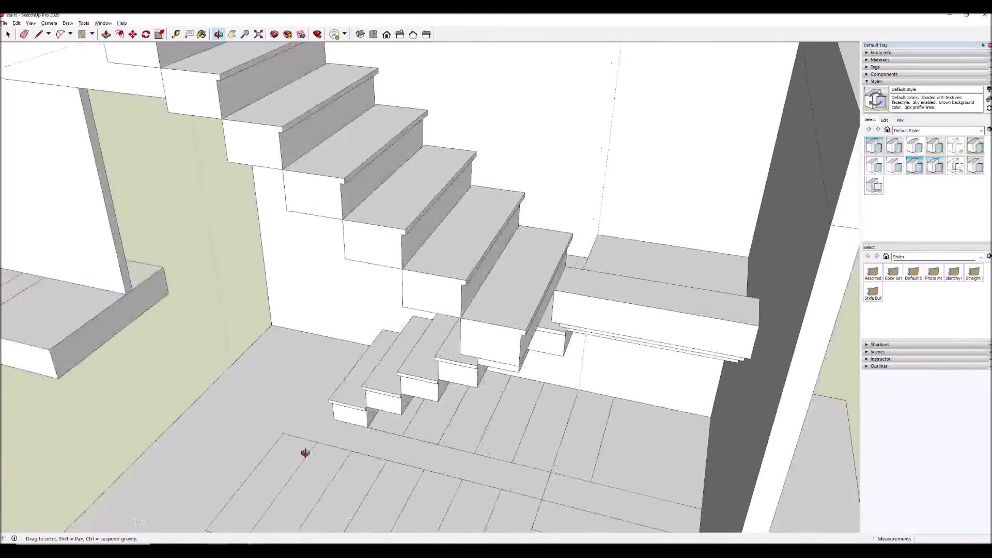
{"action": "middle_click_drag", "start_coordinate": [536, 330], "coordinate": [304, 237]}
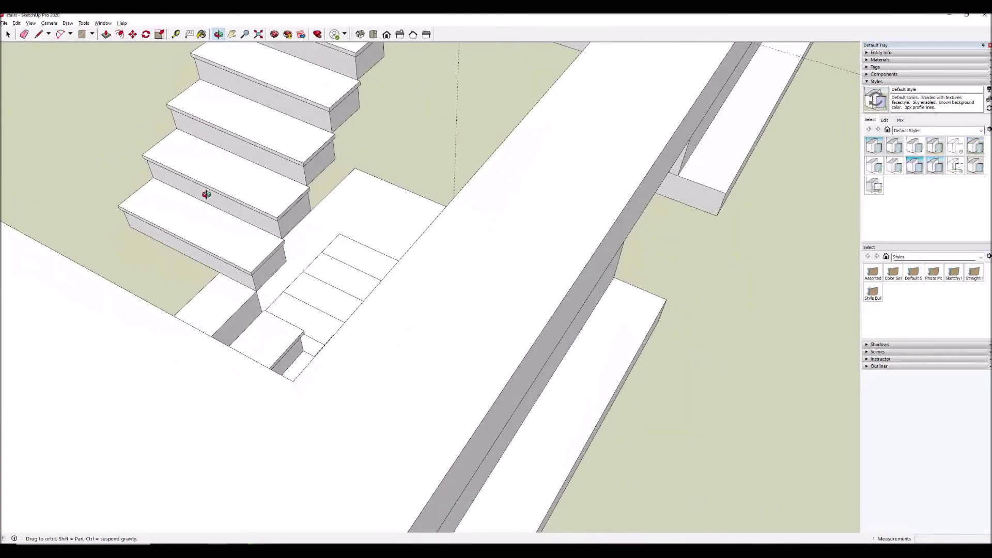
{"action": "middle_click_drag", "start_coordinate": [175, 244], "coordinate": [627, 341]}
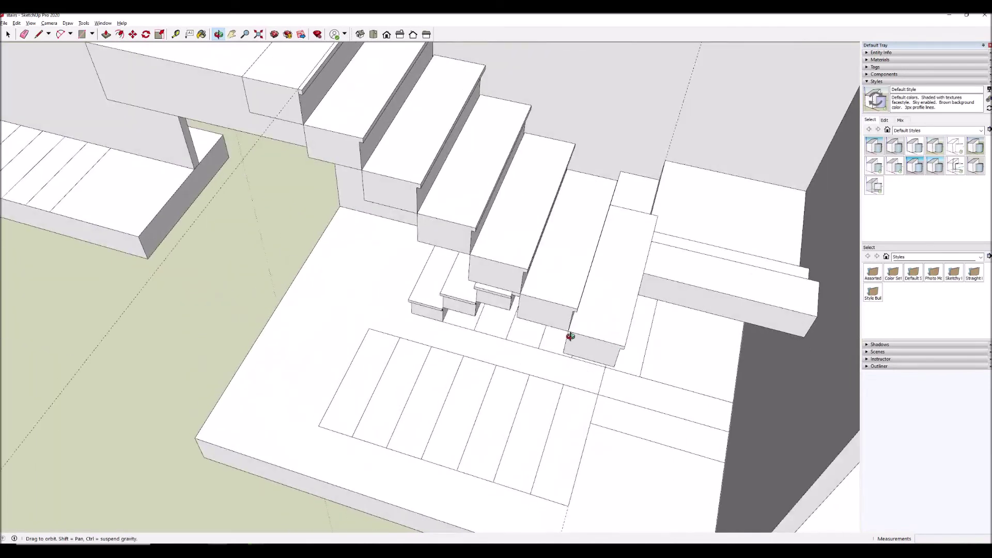
{"action": "left_click_drag", "start_coordinate": [348, 385], "coordinate": [389, 281]}
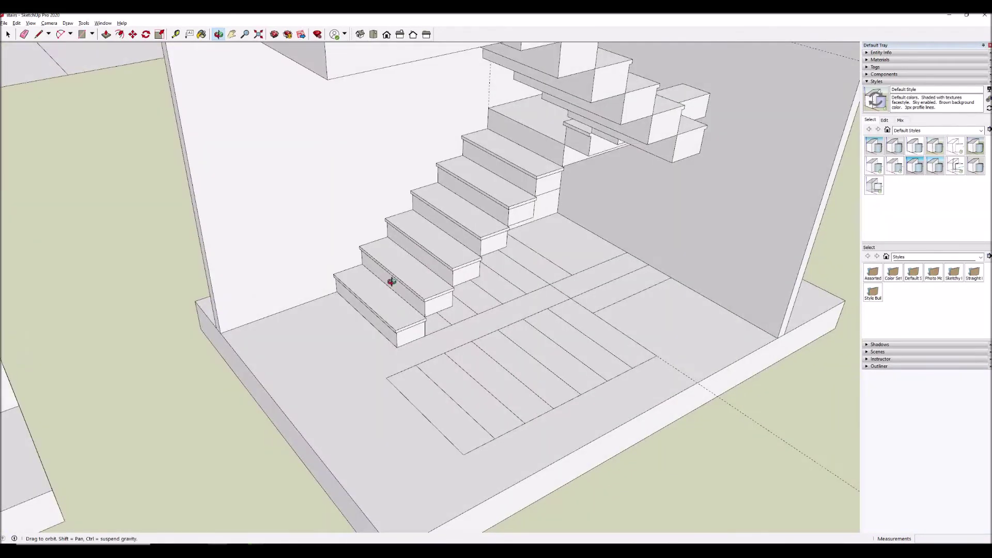
Inside the corner landing component, copy the top front edge a short distance down the riser face.
{"action": "left_click_drag", "start_coordinate": [304, 326], "coordinate": [392, 215]}
{"action": "scroll", "coordinate": [487, 195], "scroll_direction": "up", "scroll_amount": 5}
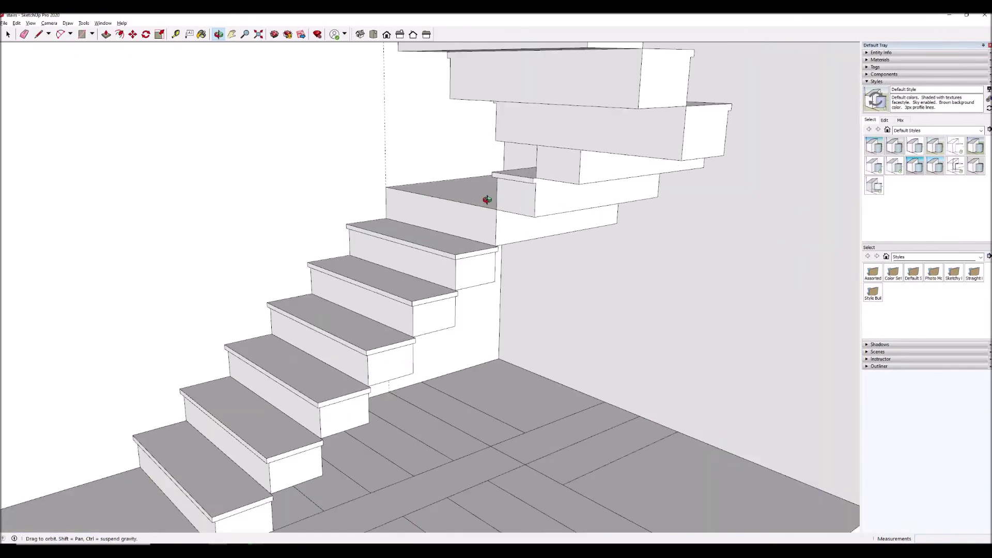
{"action": "scroll", "coordinate": [469, 203], "scroll_direction": "up", "scroll_amount": 2}
{"action": "key", "text": "space"}
{"action": "double_click", "coordinate": [472, 212]}
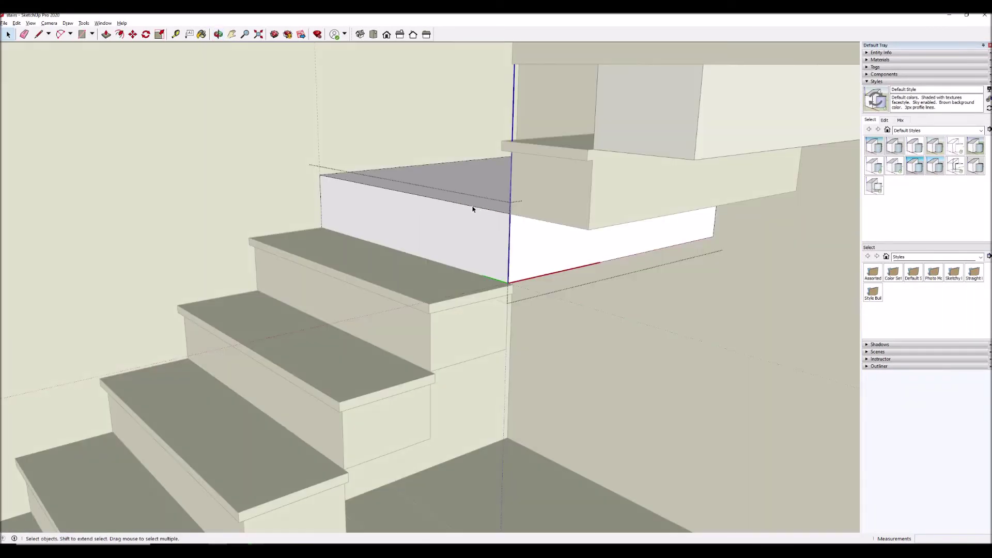
{"action": "key", "text": "m"}
{"action": "key", "text": "ctrl"}
{"action": "left_click", "coordinate": [510, 213]}
{"action": "left_click", "coordinate": [508, 235]}
Push/Pull the corner landing's front edge strip outward to form its nosing.
{"action": "key", "text": "p"}
{"action": "left_click_drag", "start_coordinate": [498, 219], "coordinate": [472, 223]}
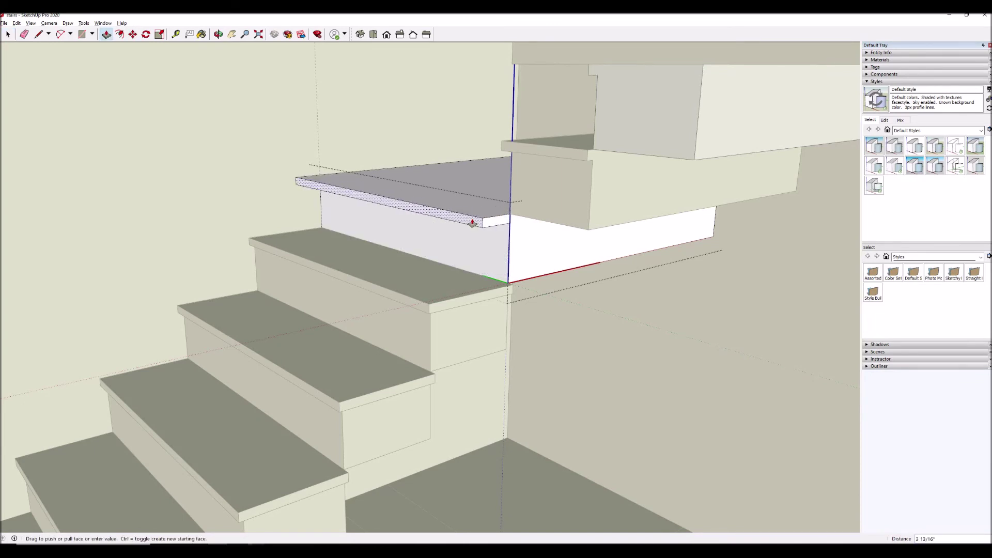
{"action": "key", "text": "Escape"}
Measure the corner landing's depth from its side edge to the wall behind it.
{"action": "middle_click_drag", "start_coordinate": [472, 223], "coordinate": [616, 154]}
{"action": "middle_click_drag", "start_coordinate": [677, 110], "coordinate": [678, 109]}
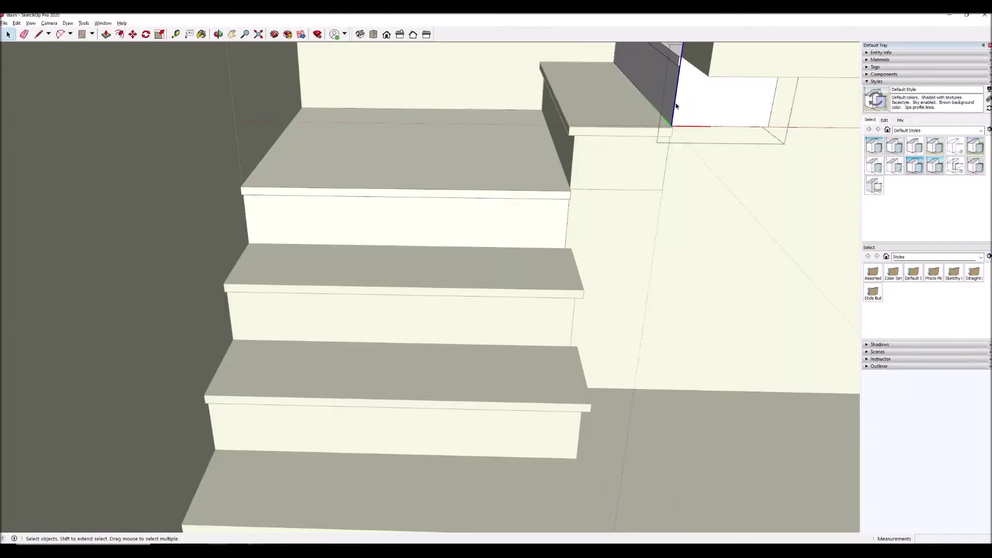
{"action": "middle_click_drag", "start_coordinate": [676, 106], "coordinate": [378, 314]}
{"action": "key", "text": "t"}
{"action": "left_click", "coordinate": [362, 405]}
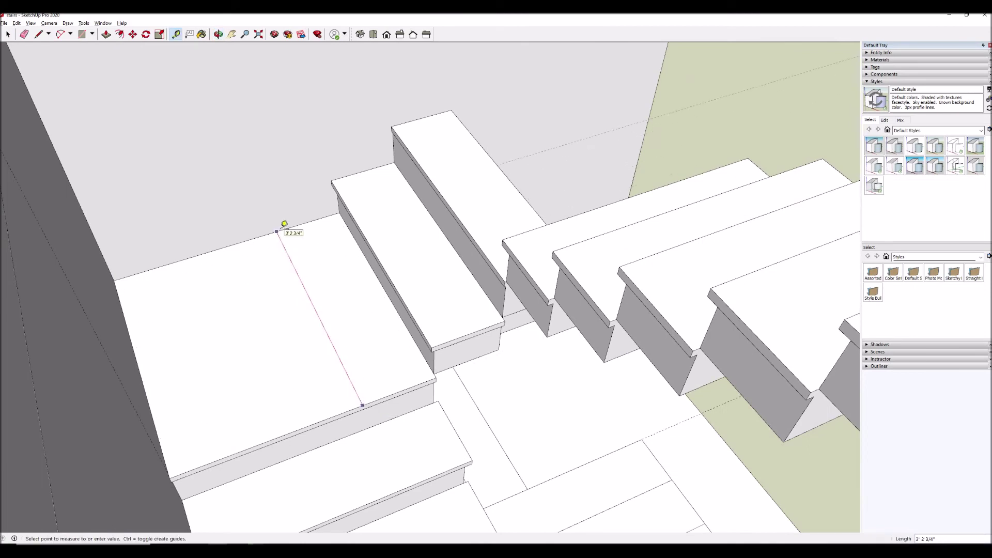
{"action": "key", "text": "space"}
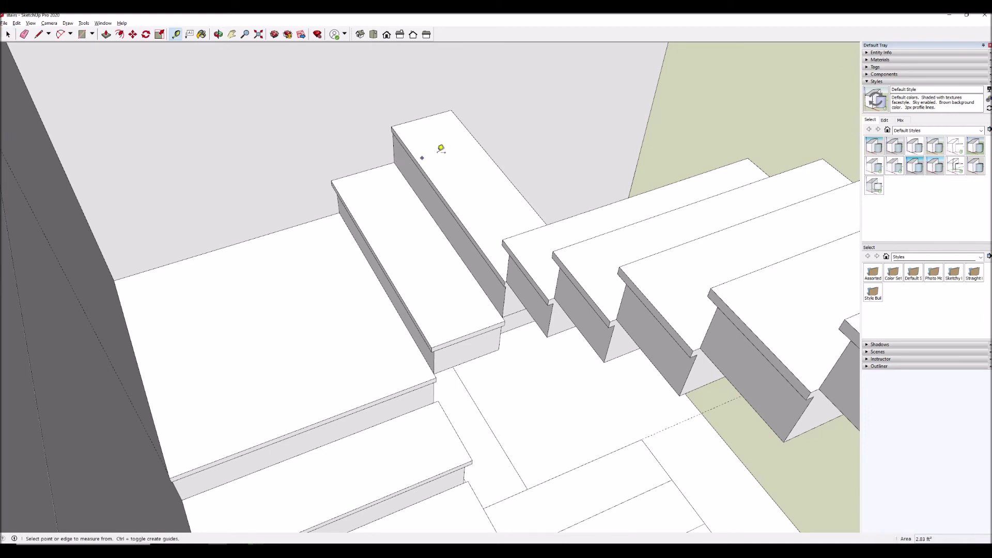
Place a guide line parallel to the front edge of the block above the turned tread, marking the full landing depth.
{"action": "left_click", "coordinate": [429, 163]}
{"action": "key", "text": "t"}
{"action": "left_click", "coordinate": [419, 164]}
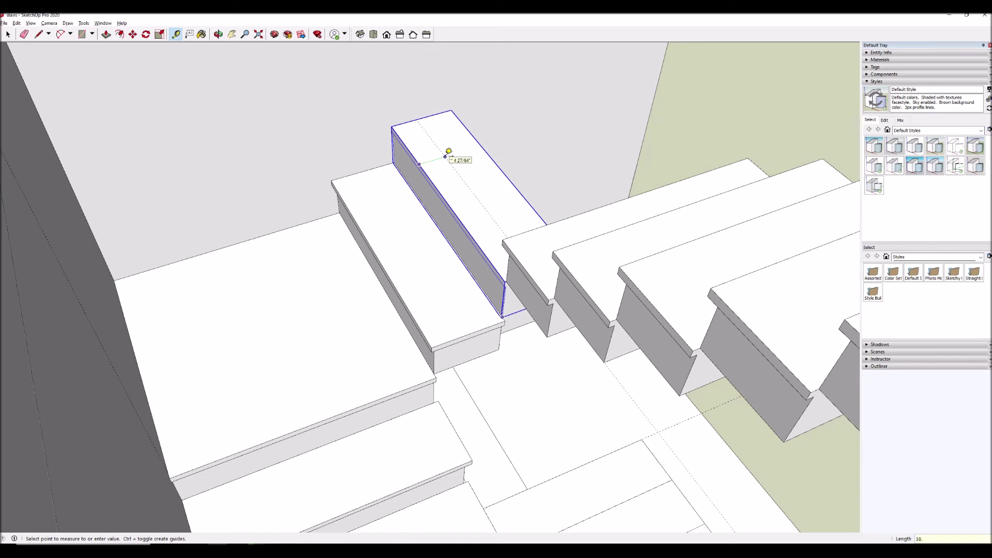
{"action": "key", "text": "o"}
{"action": "left_click_drag", "start_coordinate": [454, 138], "coordinate": [118, 186]}
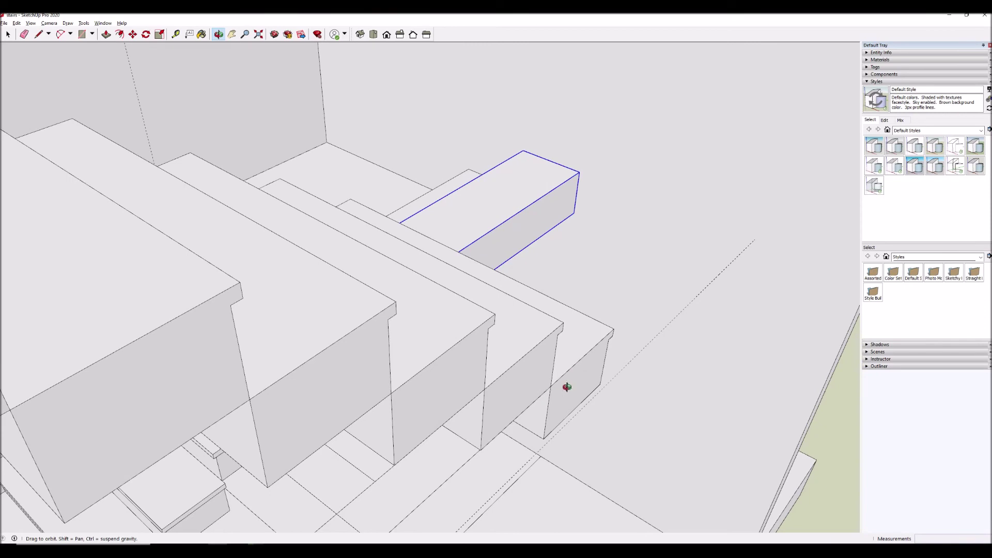
{"action": "key", "text": "space"}
{"action": "double_click", "coordinate": [545, 226]}
{"action": "key", "text": "p"}
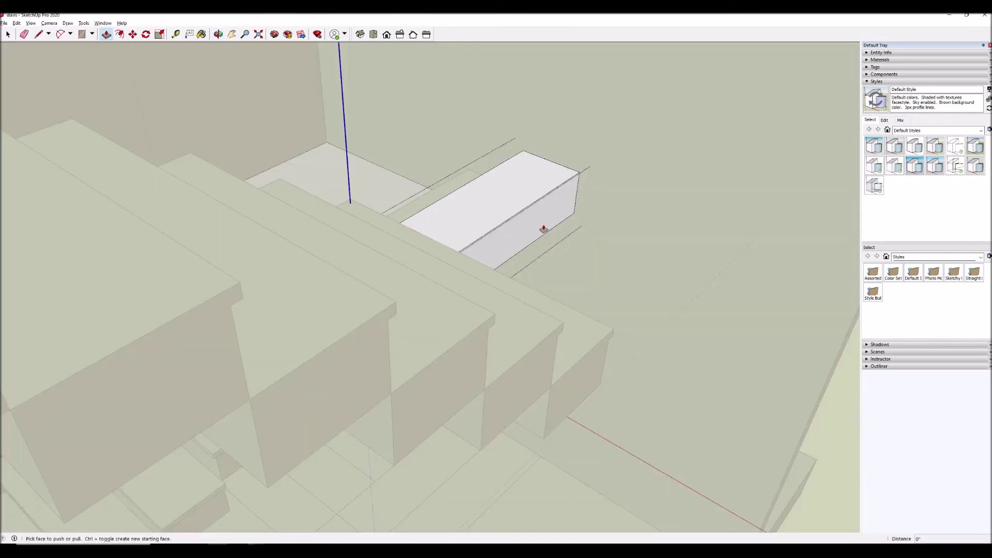
{"action": "key", "text": "space"}
{"action": "left_click", "coordinate": [535, 226]}
{"action": "key", "text": "Escape"}
{"action": "key", "text": "Escape"}
Scale the block above the turned tread out to the guide line to make it the upper landing.
{"action": "left_click", "coordinate": [535, 227]}
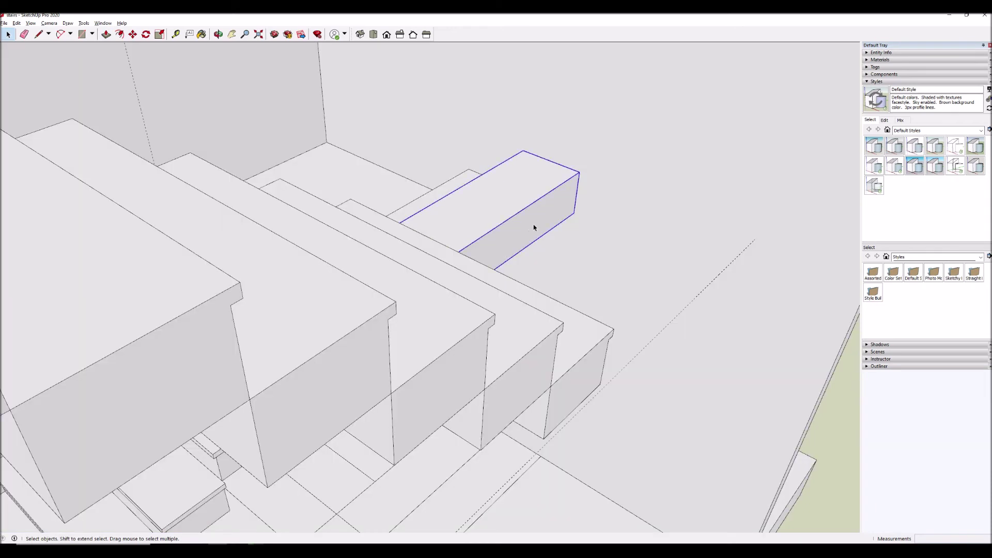
{"action": "key", "text": "s"}
{"action": "left_click_drag", "start_coordinate": [507, 243], "coordinate": [754, 240]}
Move the enlarged upper landing about 35/64" outward over the front of the tread below it.
{"action": "key", "text": "o"}
{"action": "left_click_drag", "start_coordinate": [594, 348], "coordinate": [513, 346]}
{"action": "key", "text": "h"}
{"action": "left_click_drag", "start_coordinate": [591, 325], "coordinate": [292, 372]}
{"action": "scroll", "coordinate": [288, 347], "scroll_direction": "down", "scroll_amount": 5}
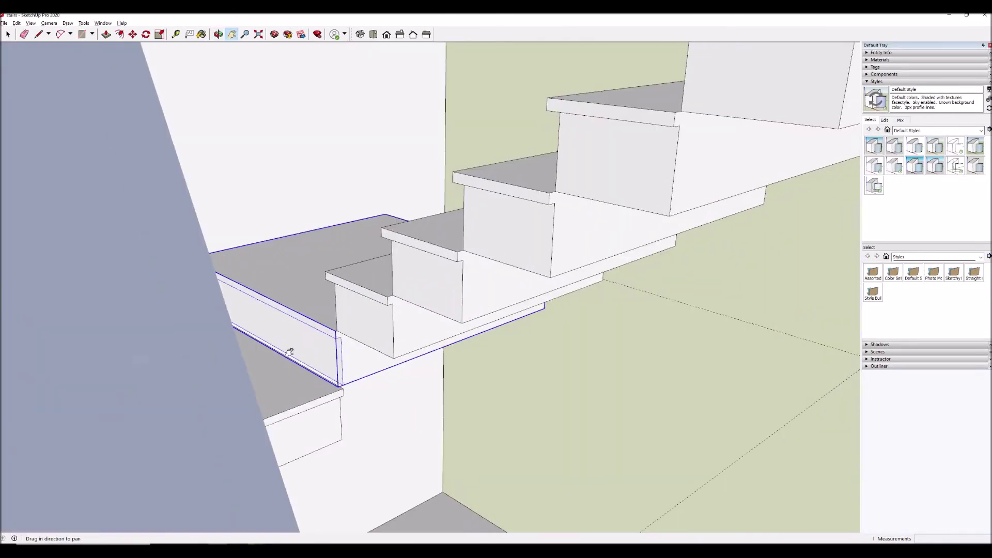
{"action": "scroll", "coordinate": [330, 345], "scroll_direction": "up", "scroll_amount": 2}
{"action": "scroll", "coordinate": [329, 345], "scroll_direction": "up", "scroll_amount": 3}
{"action": "key", "text": "space"}
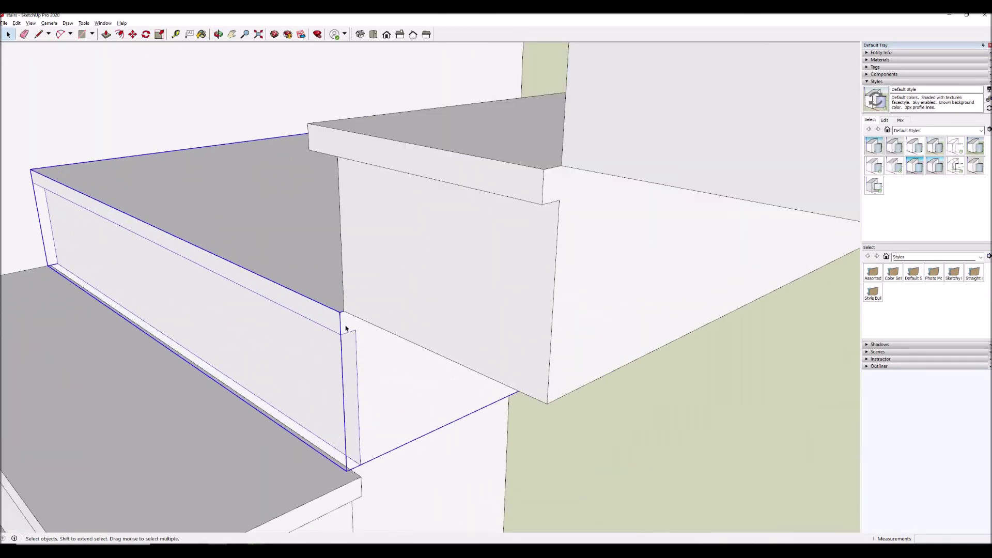
{"action": "key", "text": "m"}
{"action": "left_click", "coordinate": [352, 330]}
{"action": "type", "text": "1"}
{"action": "key", "text": "Return"}
{"action": "key", "text": "ctrl+z"}
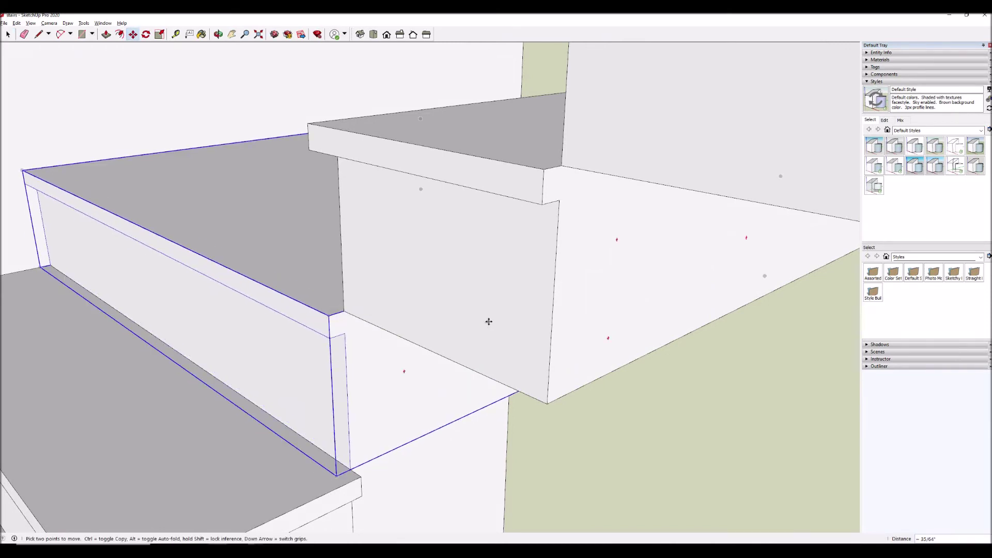
Measure the U-shaped stair's overall width on the floor, from the wall beside the bottom tread to the plan outline's far edge.
{"action": "scroll", "coordinate": [489, 321], "scroll_direction": "down", "scroll_amount": 2}
{"action": "middle_click_drag", "start_coordinate": [490, 326], "coordinate": [270, 248]}
{"action": "middle_click_drag", "start_coordinate": [523, 266], "coordinate": [521, 206]}
{"action": "middle_click_drag", "start_coordinate": [432, 328], "coordinate": [480, 234]}
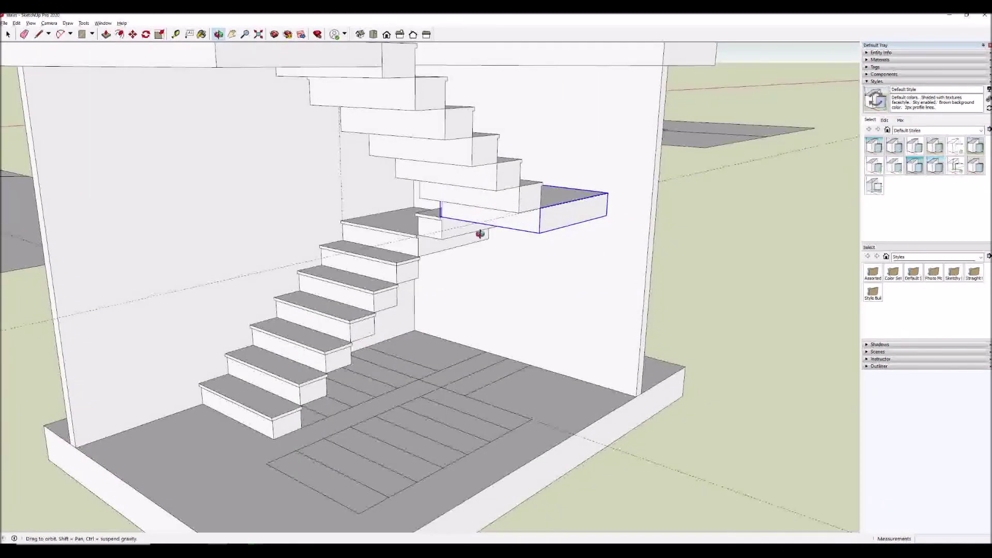
{"action": "scroll", "coordinate": [517, 269], "scroll_direction": "down", "scroll_amount": 5}
{"action": "middle_click_drag", "start_coordinate": [602, 281], "coordinate": [561, 346]}
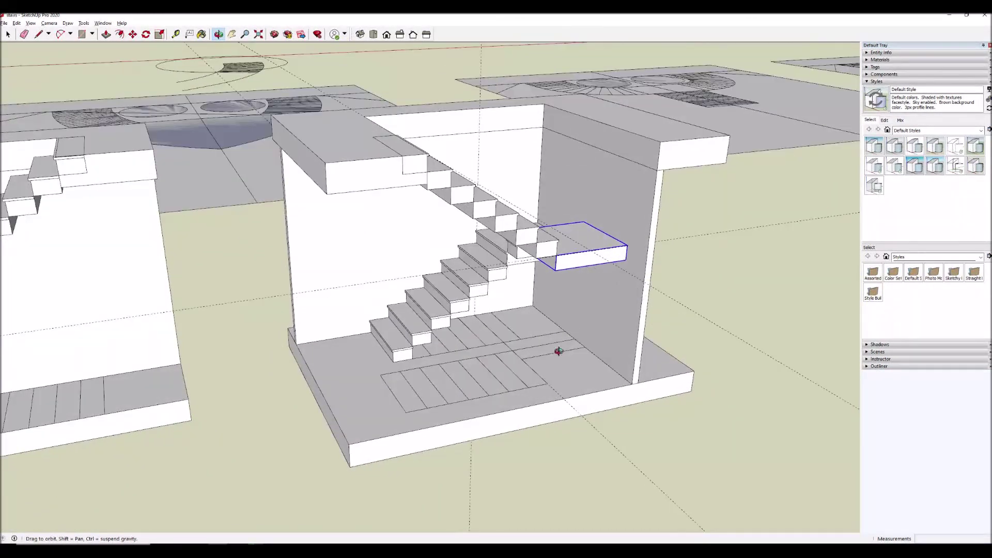
{"action": "scroll", "coordinate": [561, 346], "scroll_direction": "up", "scroll_amount": 3}
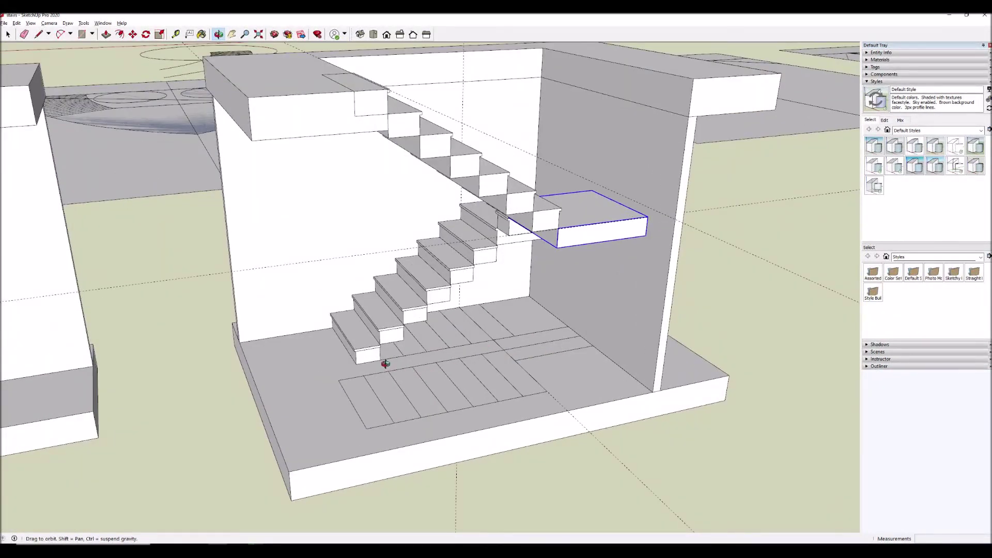
{"action": "key", "text": "t"}
{"action": "left_click", "coordinate": [327, 328]}
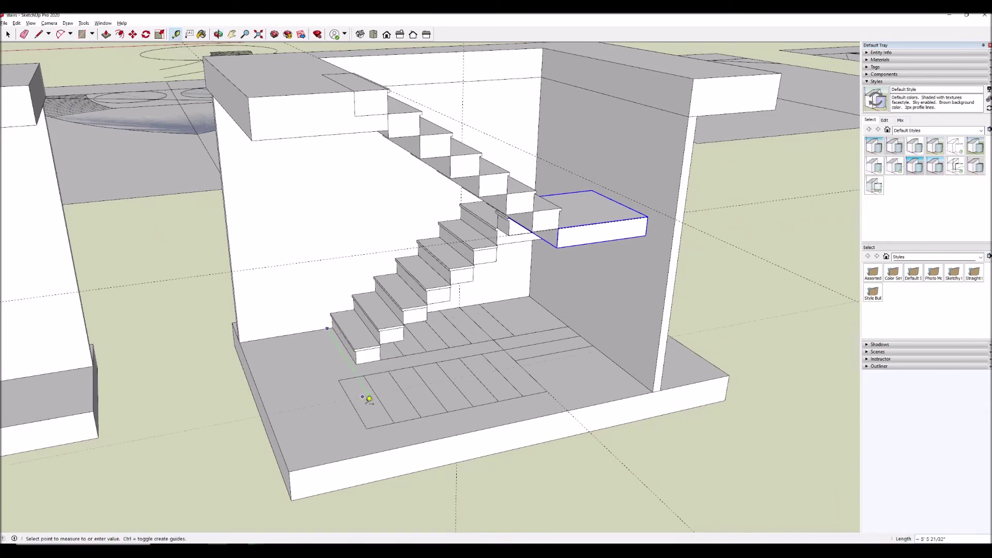
{"action": "left_click", "coordinate": [389, 420]}
{"action": "left_click", "coordinate": [361, 420]}
Examine the U-shaped stair from a low side view, checking the space between the lower run and the run and slab above.
{"action": "scroll", "coordinate": [541, 365], "scroll_direction": "down", "scroll_amount": 3}
{"action": "mouse_move", "coordinate": [543, 325]}
{"action": "middle_mouse_down"}
{"action": "mouse_move", "coordinate": [443, 387]}
{"action": "mouse_move", "coordinate": [539, 307]}
{"action": "middle_mouse_up"}
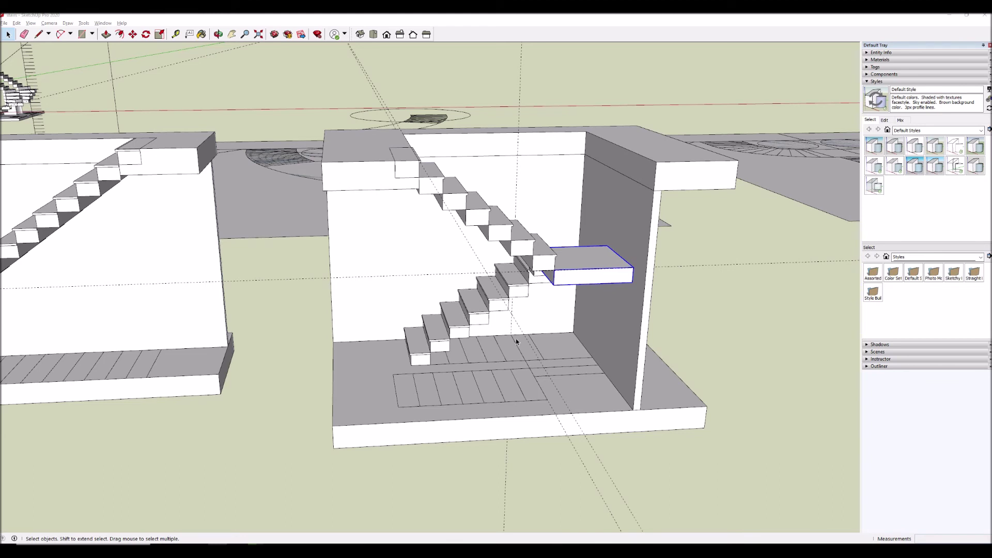
{"action": "left_click", "coordinate": [430, 345]}
{"action": "key", "text": "o"}
{"action": "left_click_drag", "start_coordinate": [422, 336], "coordinate": [432, 265]}
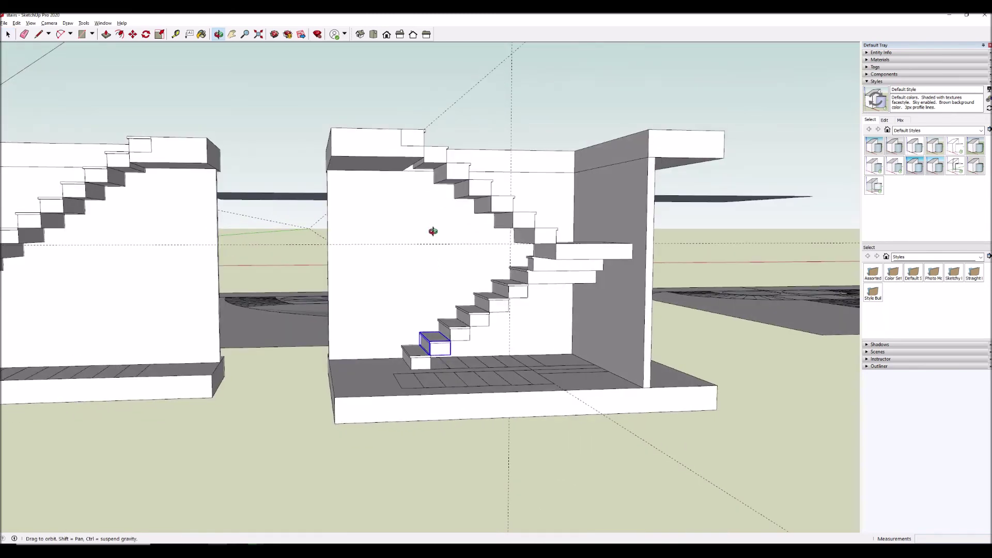
{"action": "scroll", "coordinate": [433, 231], "scroll_direction": "up", "scroll_amount": 5}
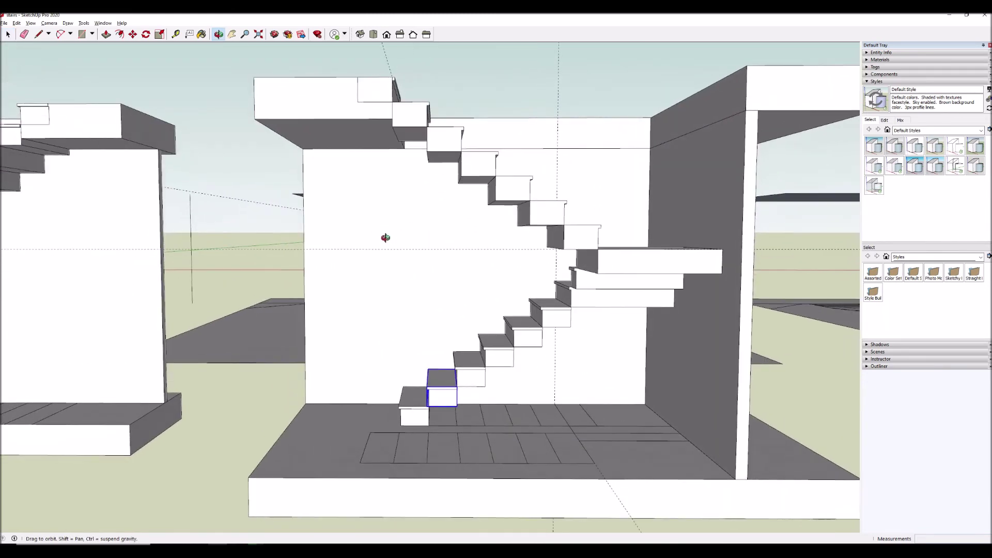
{"action": "left_click_drag", "start_coordinate": [385, 238], "coordinate": [436, 248]}
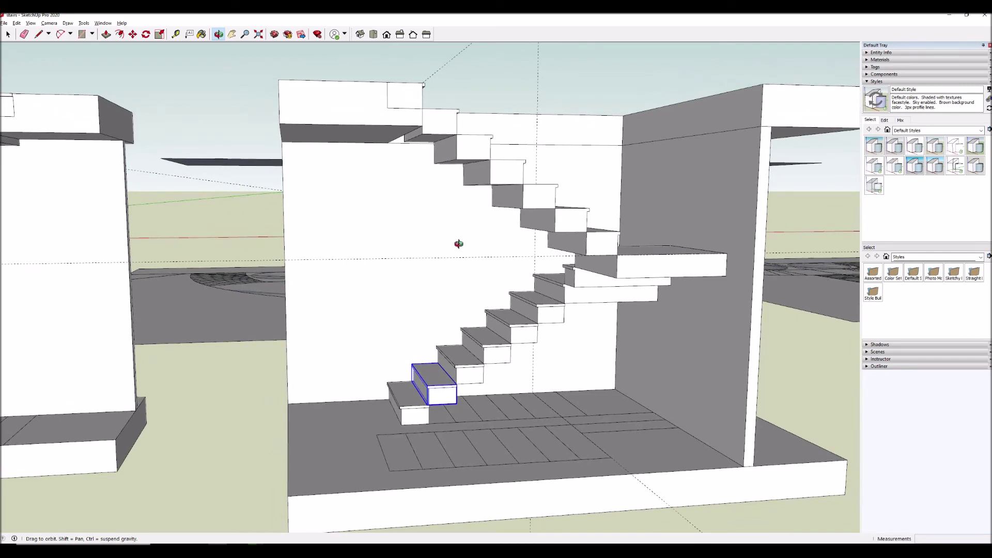
{"action": "key", "text": "space"}
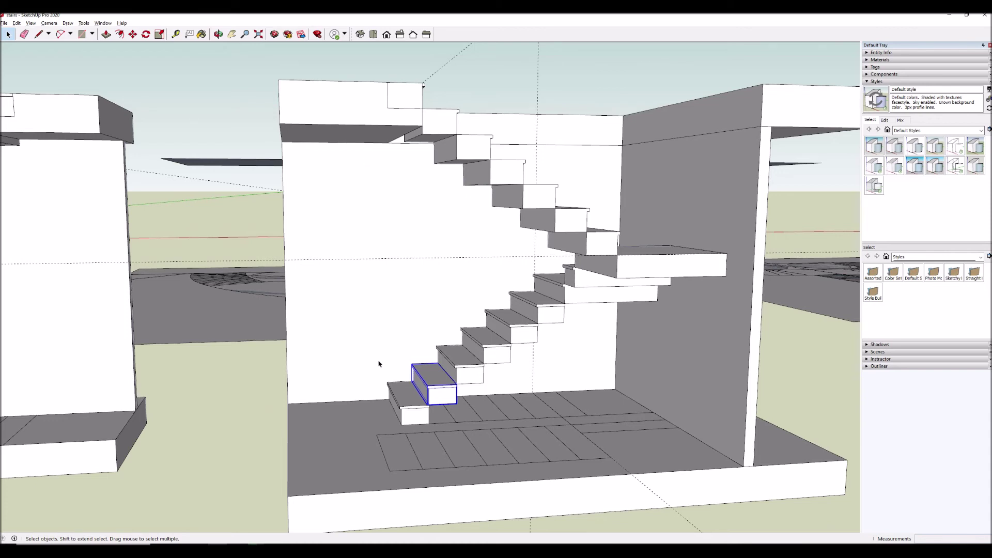
Draw a line along the lower run's nosings at the wall, from the bottom tread to the sixth tread.
{"action": "key", "text": "t"}
{"action": "left_click", "coordinate": [387, 382]}
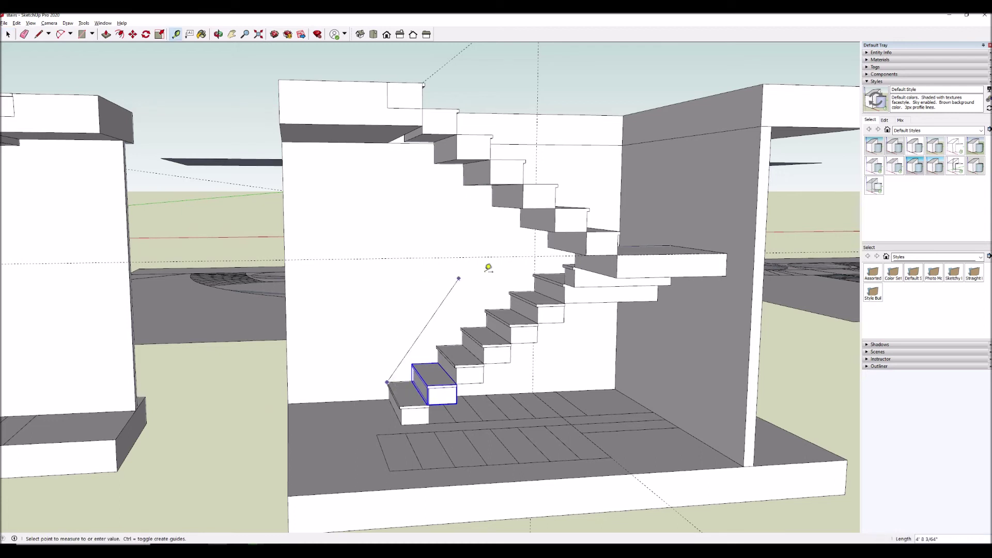
{"action": "left_click", "coordinate": [509, 289]}
{"action": "key", "text": "l"}
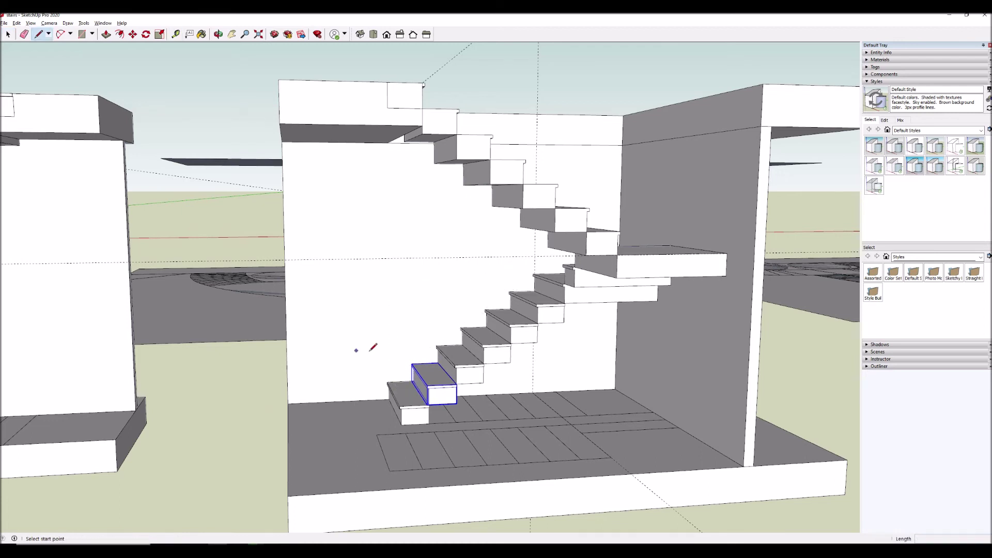
{"action": "left_click", "coordinate": [388, 382]}
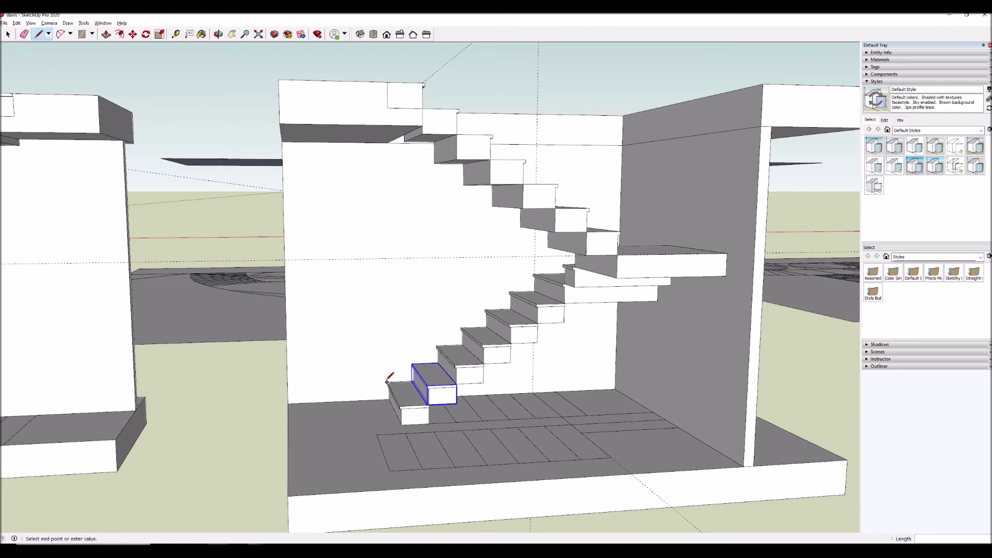
{"action": "left_click", "coordinate": [510, 291]}
Move the nosing line straight up 6'10" as a headroom check.
{"action": "key", "text": "space"}
{"action": "left_click", "coordinate": [456, 333]}
{"action": "key", "text": "m"}
{"action": "left_click", "coordinate": [374, 326]}
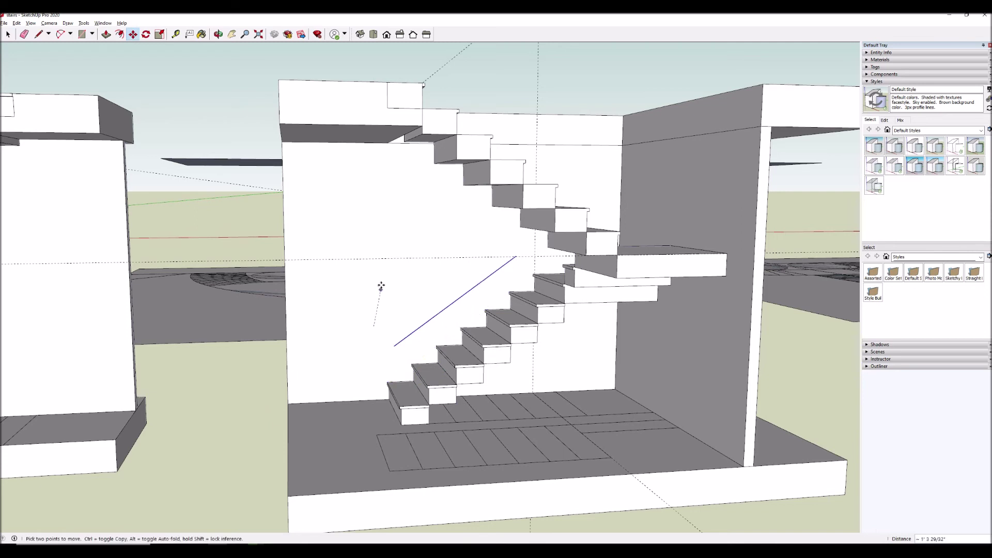
{"action": "type", "text": "6'"}
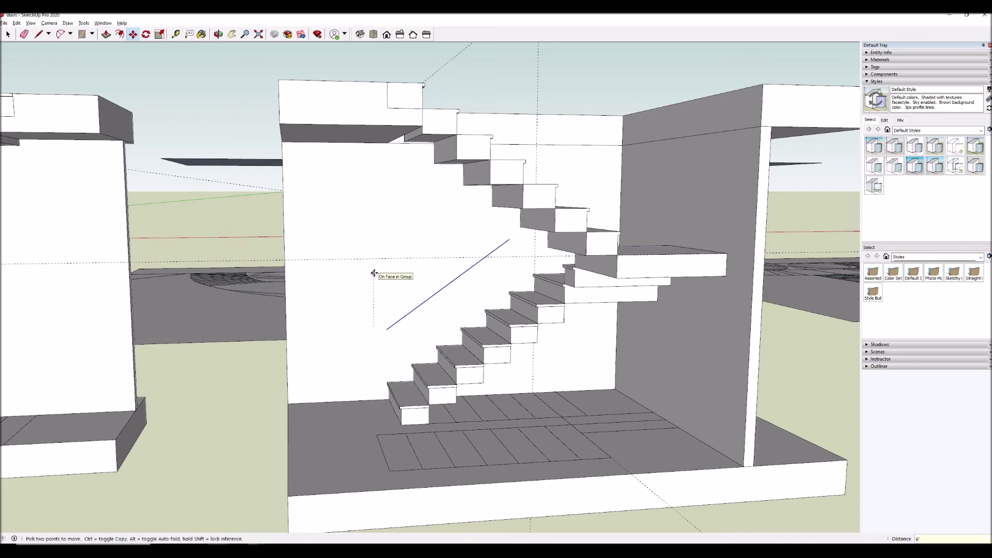
{"action": "type", "text": "10"}
{"action": "key", "text": "Return"}
{"action": "key", "text": "space"}
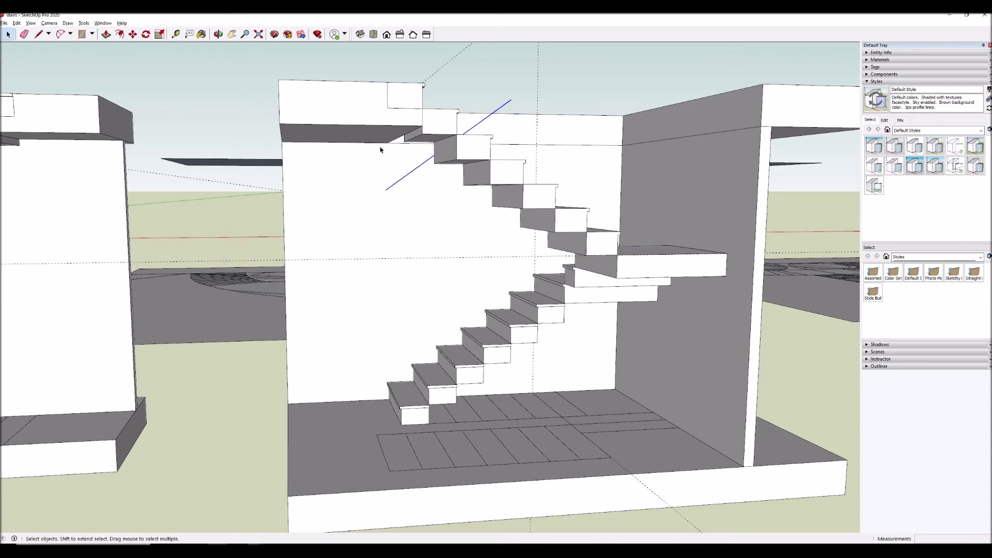
Group all treads and landing pieces of the U-shaped stair's lower and upper runs, leaving out the walls and floors.
{"action": "left_click", "coordinate": [425, 397]}
{"action": "left_click", "coordinate": [412, 409]}
{"action": "left_click", "coordinate": [440, 387], "text": "shift"}
{"action": "left_click", "coordinate": [465, 368], "text": "shift"}
{"action": "left_click", "coordinate": [516, 335], "text": "shift"}
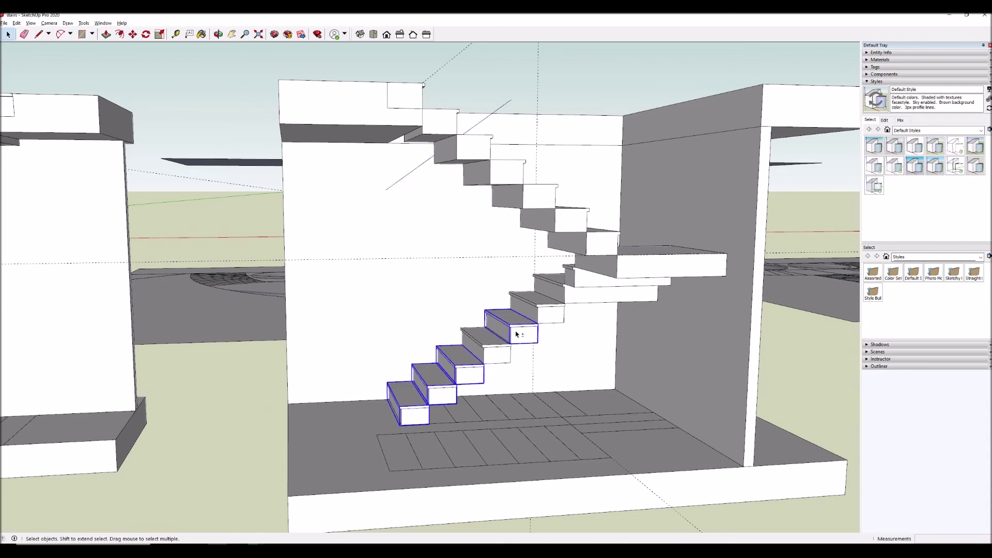
{"action": "left_click", "coordinate": [507, 357], "text": "shift"}
{"action": "left_click", "coordinate": [557, 316], "text": "shift"}
{"action": "left_click", "coordinate": [573, 299], "text": "shift"}
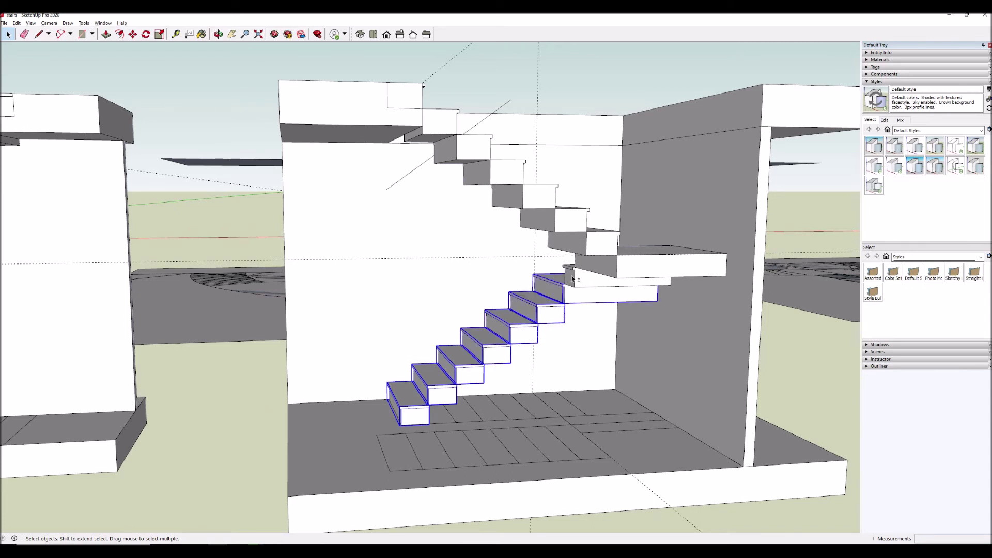
{"action": "left_click", "coordinate": [599, 271], "text": "shift"}
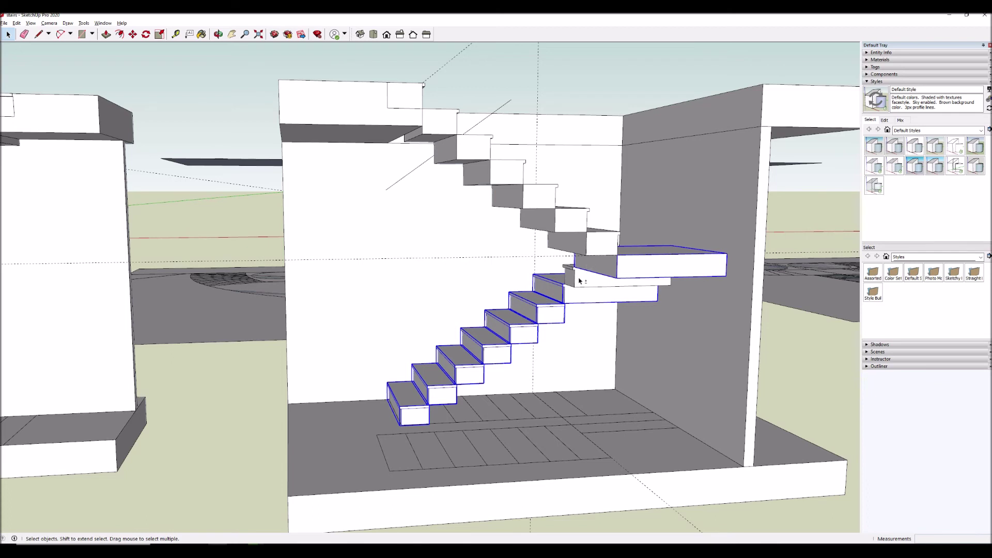
{"action": "left_click", "coordinate": [573, 279], "text": "shift"}
{"action": "left_click", "coordinate": [584, 237], "text": "shift"}
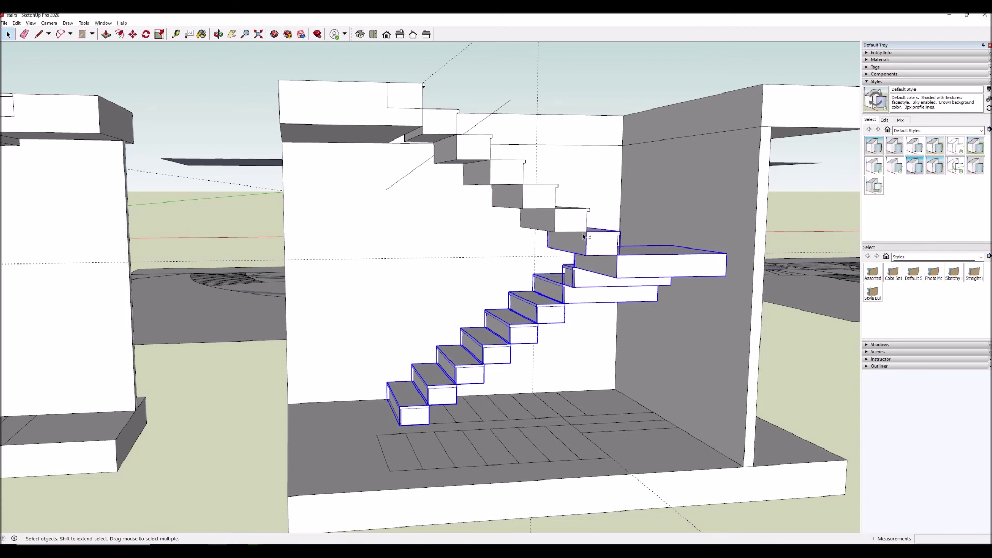
{"action": "left_click", "coordinate": [548, 211], "text": "shift"}
{"action": "left_click", "coordinate": [533, 201], "text": "shift"}
{"action": "left_click", "coordinate": [512, 176], "text": "shift"}
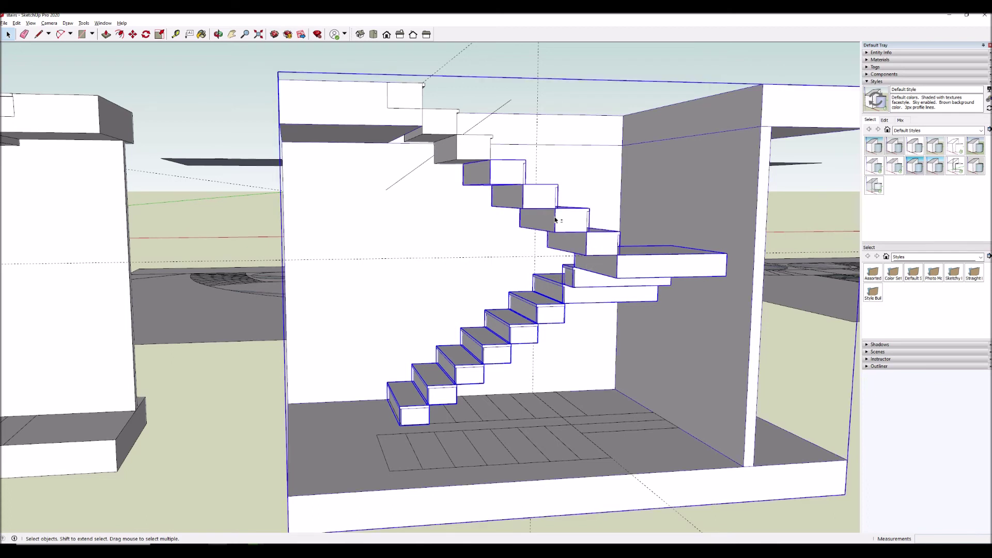
{"action": "left_click", "coordinate": [480, 149], "text": "shift"}
{"action": "left_click", "coordinate": [442, 122], "text": "shift"}
{"action": "left_click", "coordinate": [411, 96], "text": "shift"}
{"action": "left_click", "coordinate": [586, 152], "text": "shift"}
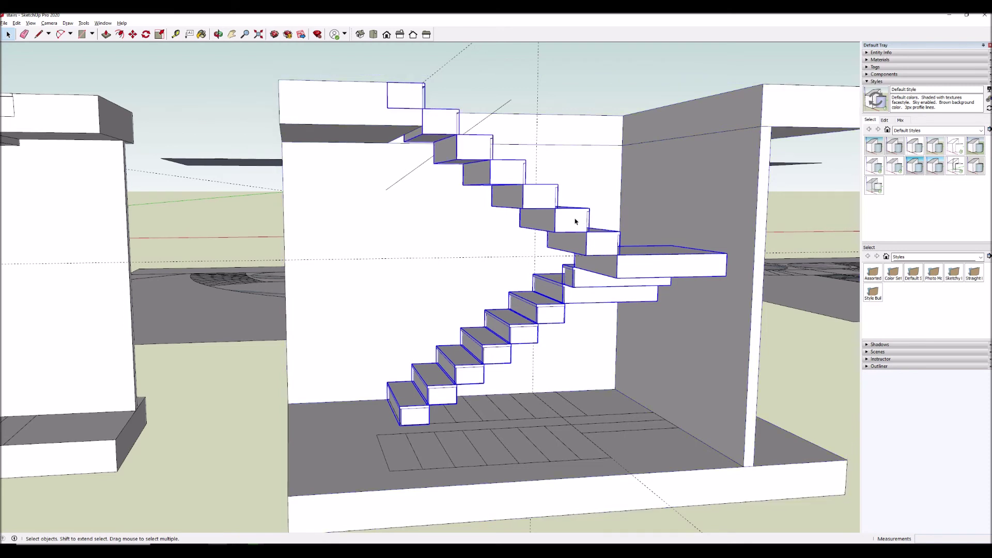
{"action": "right_click", "coordinate": [575, 221]}
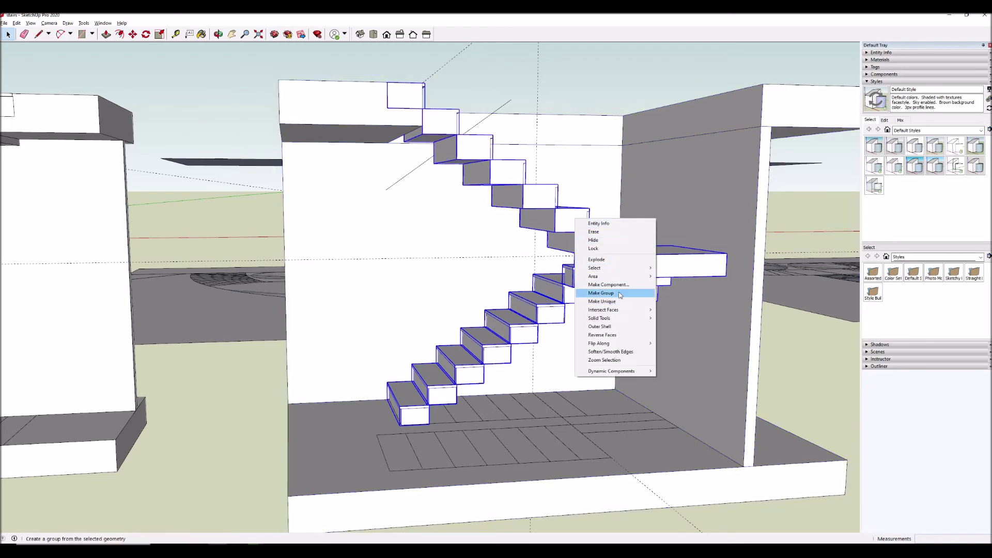
{"action": "left_click", "coordinate": [599, 292]}
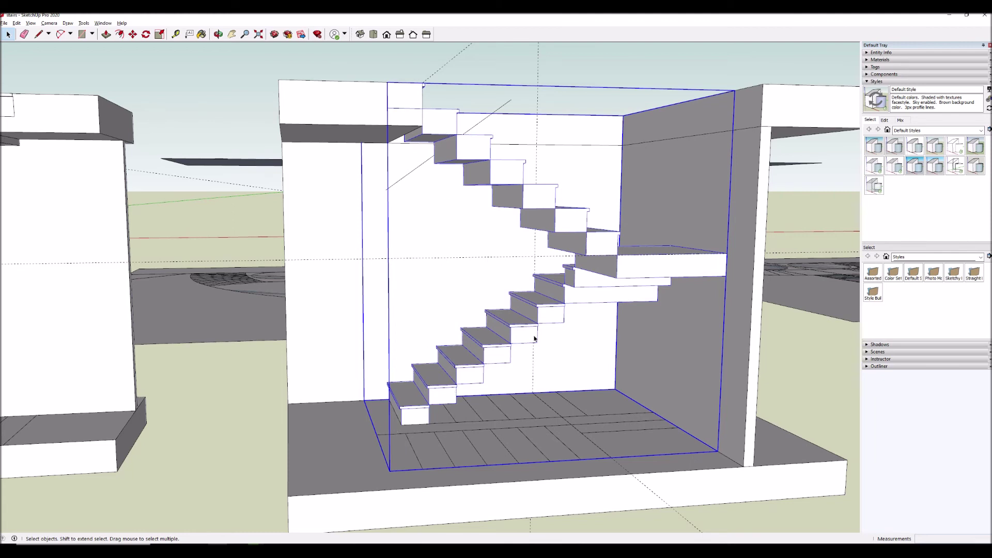
Raise the grouped U-shaped stair straight up by one riser.
{"action": "key", "text": "m"}
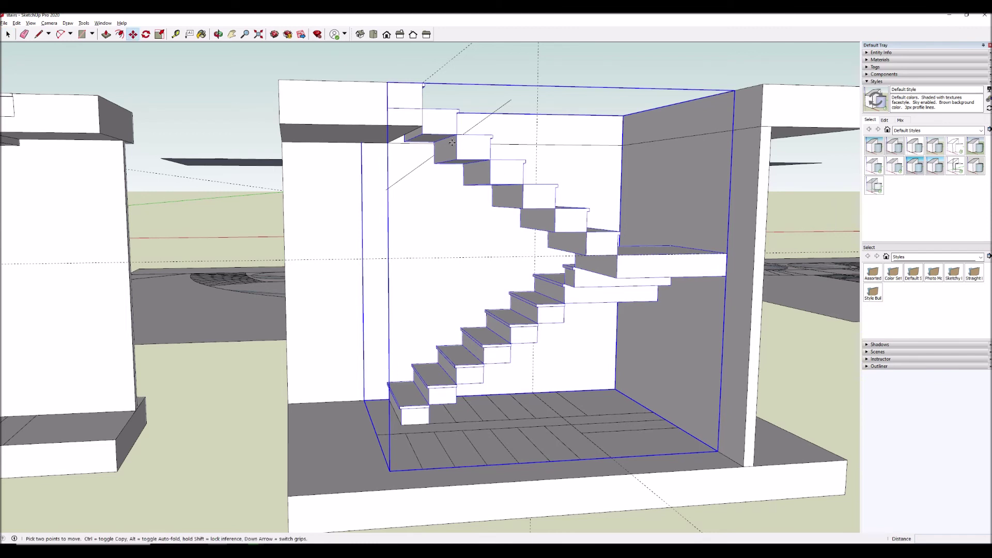
{"action": "left_click", "coordinate": [404, 105]}
{"action": "left_click", "coordinate": [403, 82]}
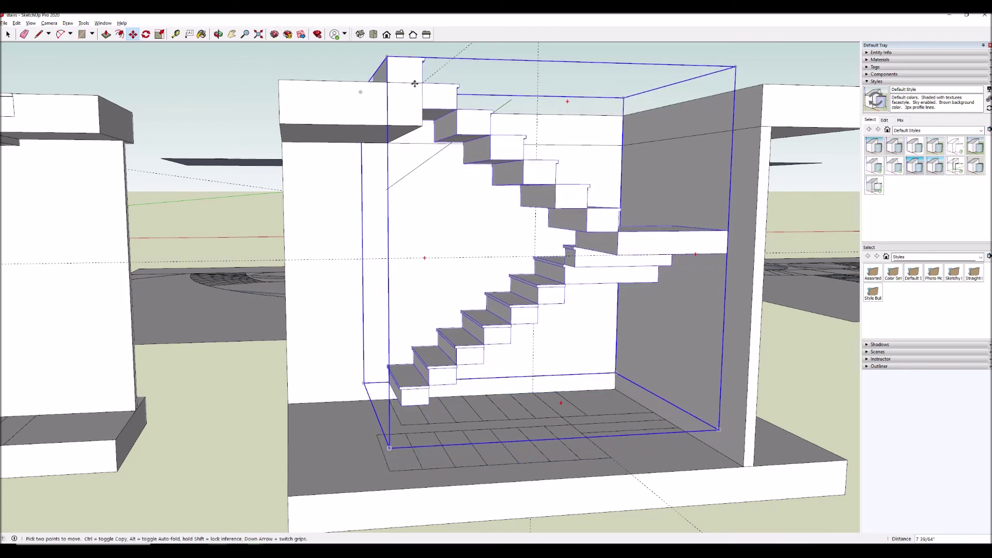
Inside the stair group, copy the bottom tread one step down and forward onto the floor, and delete the topmost tread.
{"action": "key", "text": "space"}
{"action": "double_click", "coordinate": [416, 398]}
{"action": "left_click", "coordinate": [416, 398]}
{"action": "key", "text": "m"}
{"action": "key", "text": "ctrl"}
{"action": "left_click", "coordinate": [455, 385]}
{"action": "left_click", "coordinate": [430, 404]}
{"action": "key", "text": "space"}
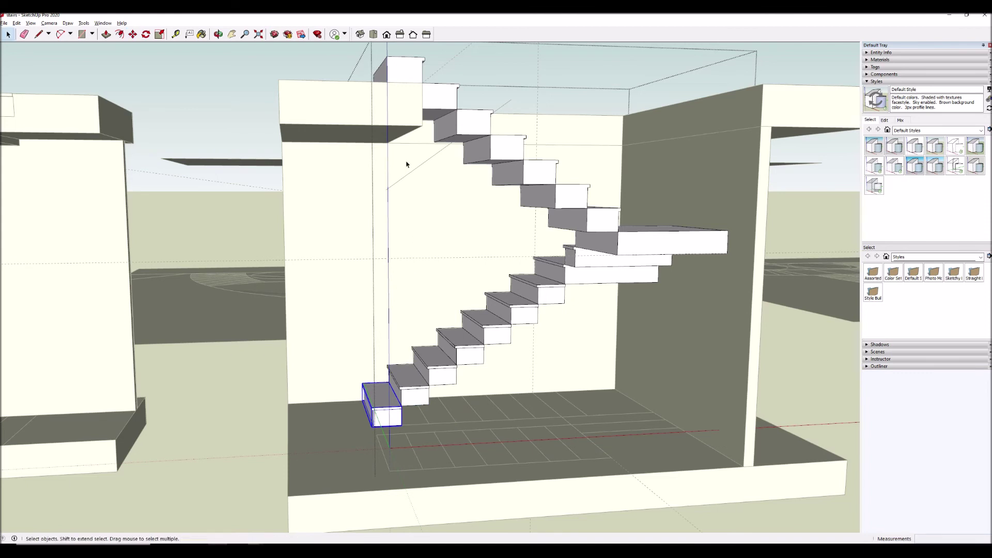
{"action": "left_click", "coordinate": [404, 77]}
{"action": "key", "text": "Delete"}
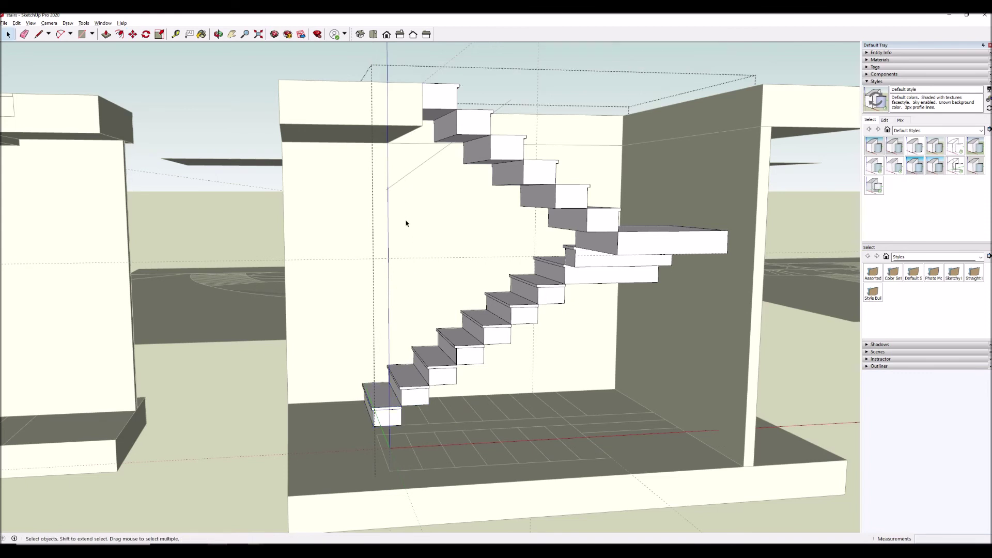
Extend the upper floor slab 10 1/2" into the stair opening to meet the upper run's top step.
{"action": "middle_click_drag", "start_coordinate": [412, 108], "coordinate": [250, 311]}
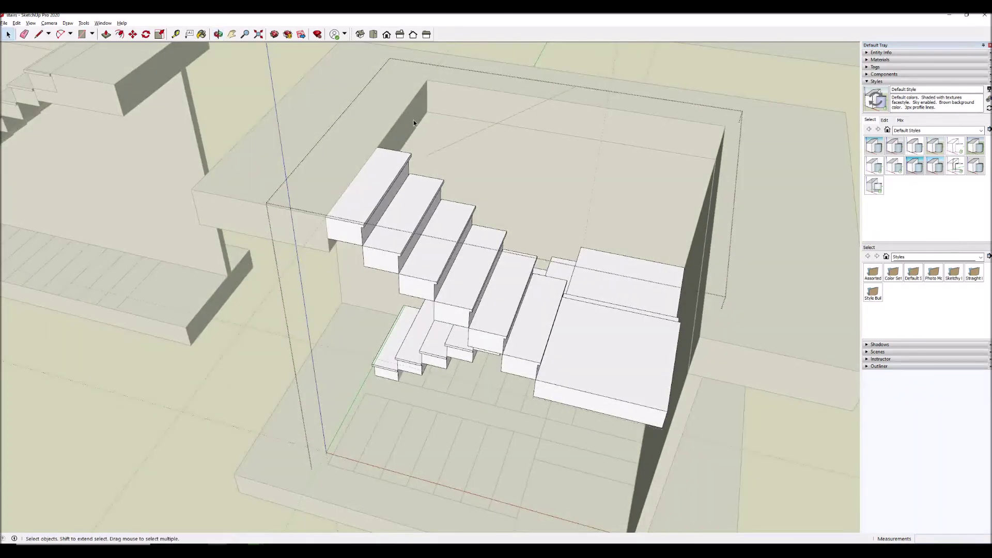
{"action": "left_click", "coordinate": [414, 122]}
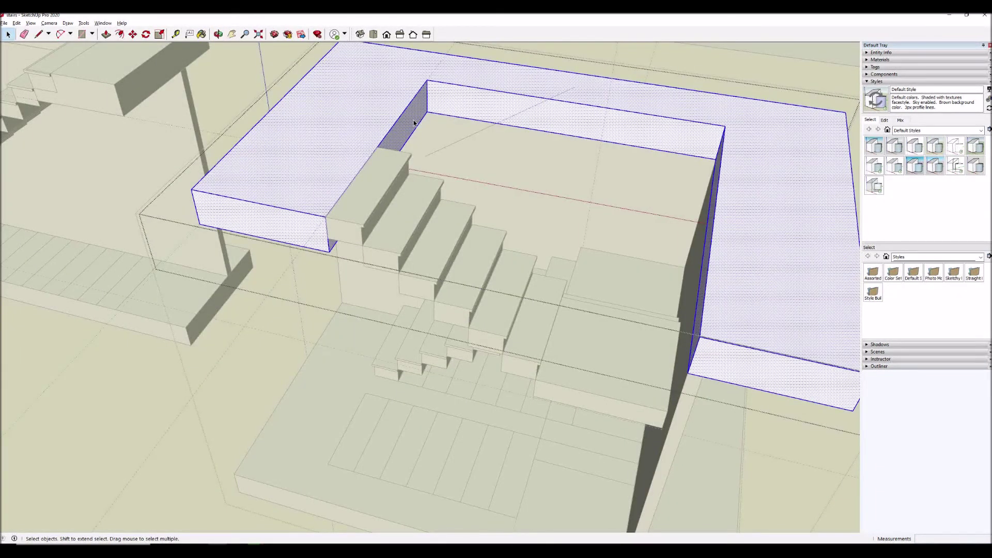
{"action": "key", "text": "p"}
{"action": "left_click", "coordinate": [414, 122]}
{"action": "left_click", "coordinate": [362, 246]}
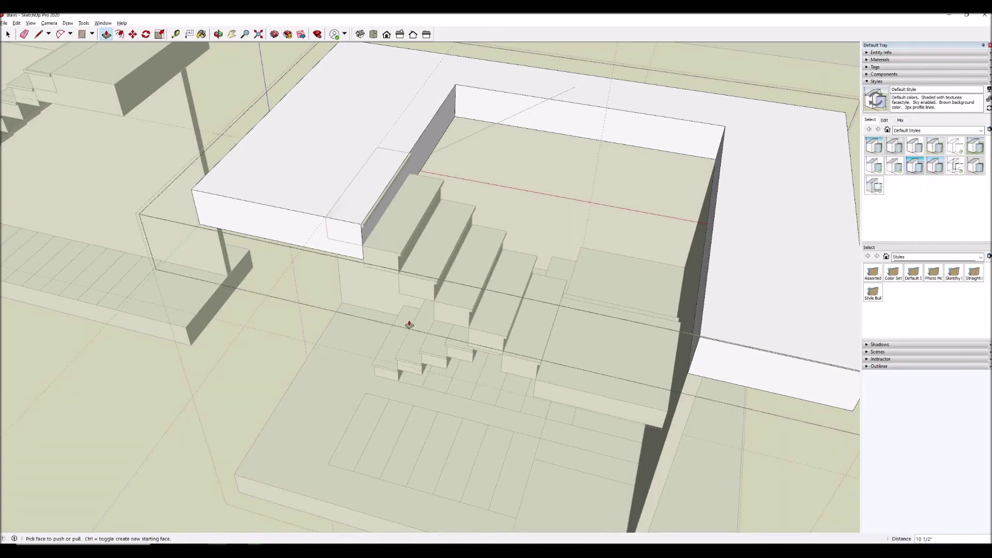
{"action": "middle_click_drag", "start_coordinate": [408, 324], "coordinate": [459, 174]}
{"action": "scroll", "coordinate": [428, 166], "scroll_direction": "up", "scroll_amount": 5}
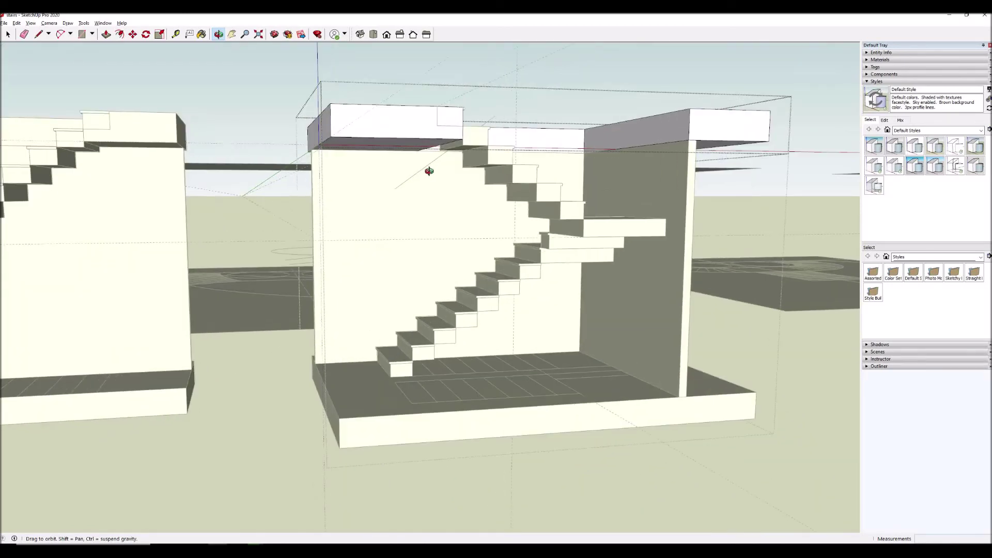
{"action": "key", "text": "space"}
{"action": "left_click", "coordinate": [398, 213]}
{"action": "double_click", "coordinate": [376, 335]}
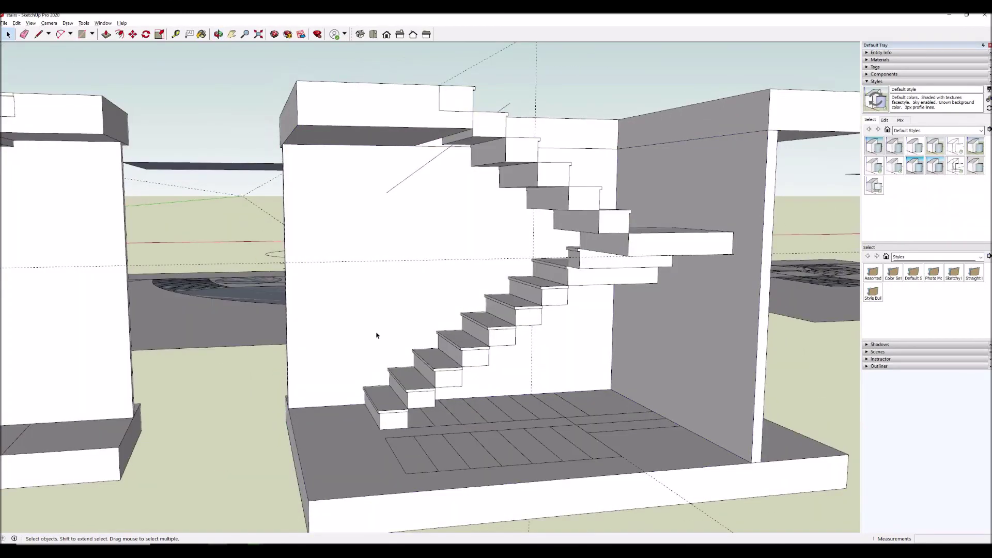
Draw a line along the lower run's nosings at the wall, from the new bottom tread to the landing's edge.
{"action": "key", "text": "l"}
{"action": "left_click", "coordinate": [363, 386]}
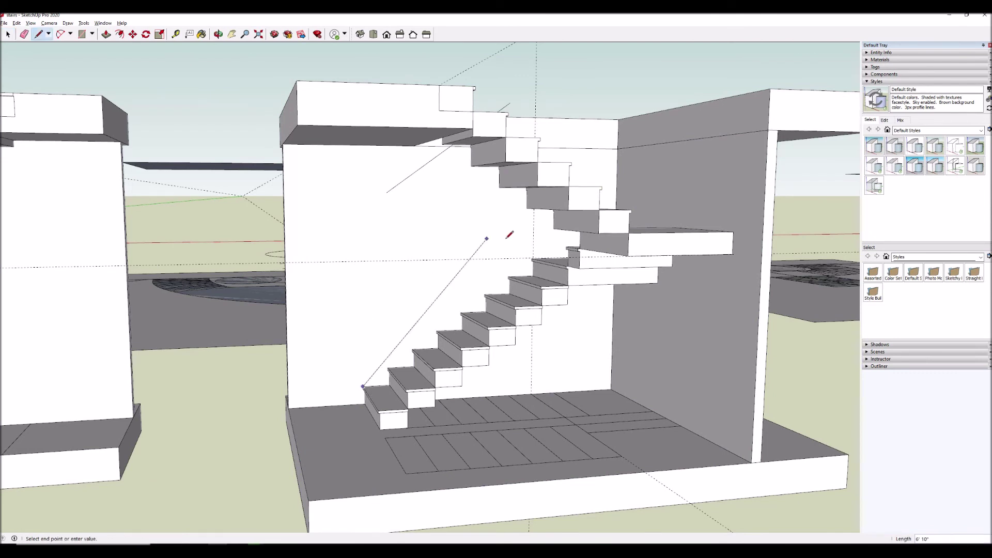
{"action": "left_click", "coordinate": [533, 258]}
{"action": "key", "text": "space"}
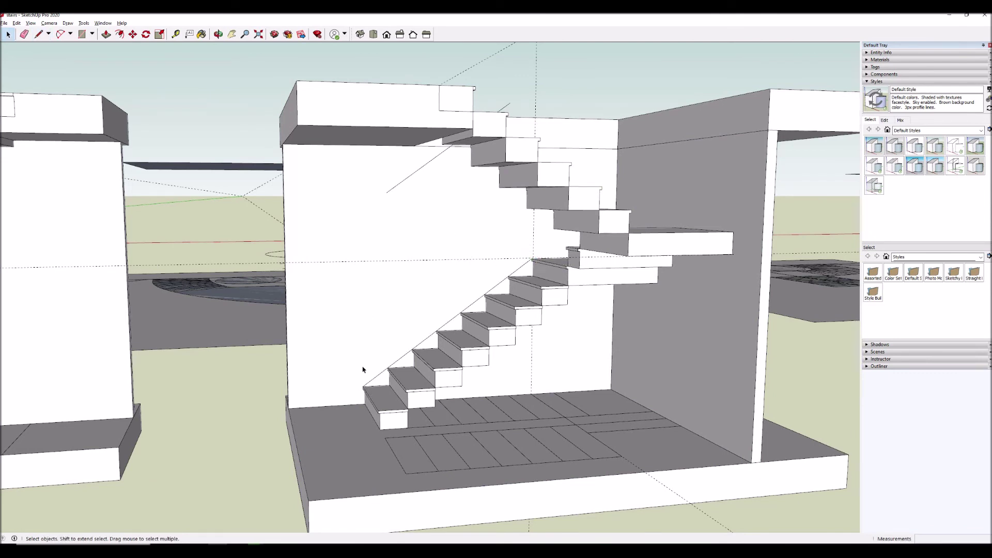
Copy the new nosing line straight up 6'10" as a second headroom check.
{"action": "left_click", "coordinate": [381, 375]}
{"action": "key", "text": "m"}
{"action": "key", "text": "ctrl"}
{"action": "left_click", "coordinate": [380, 373]}
{"action": "type", "text": "6'10"}
{"action": "key", "text": "Return"}
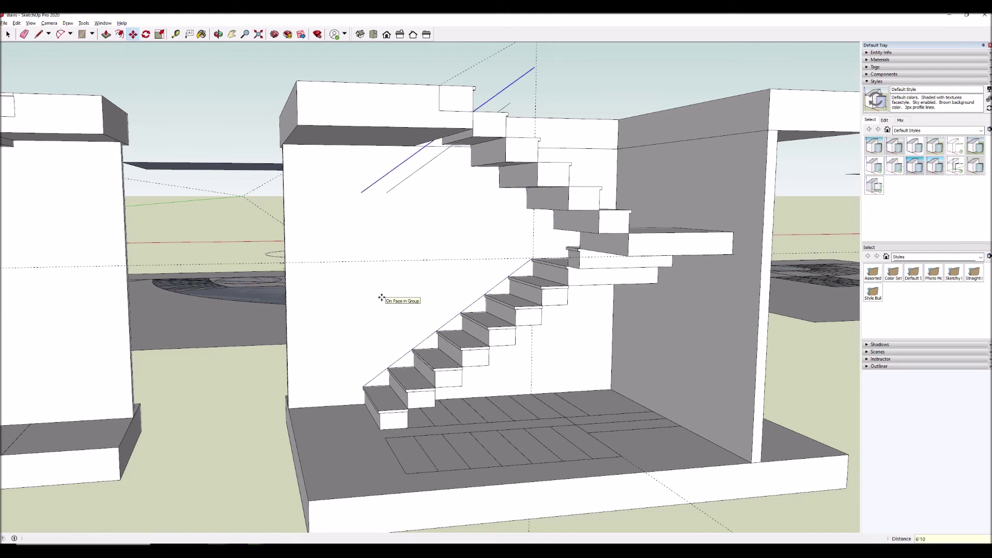
{"action": "key", "text": "space"}
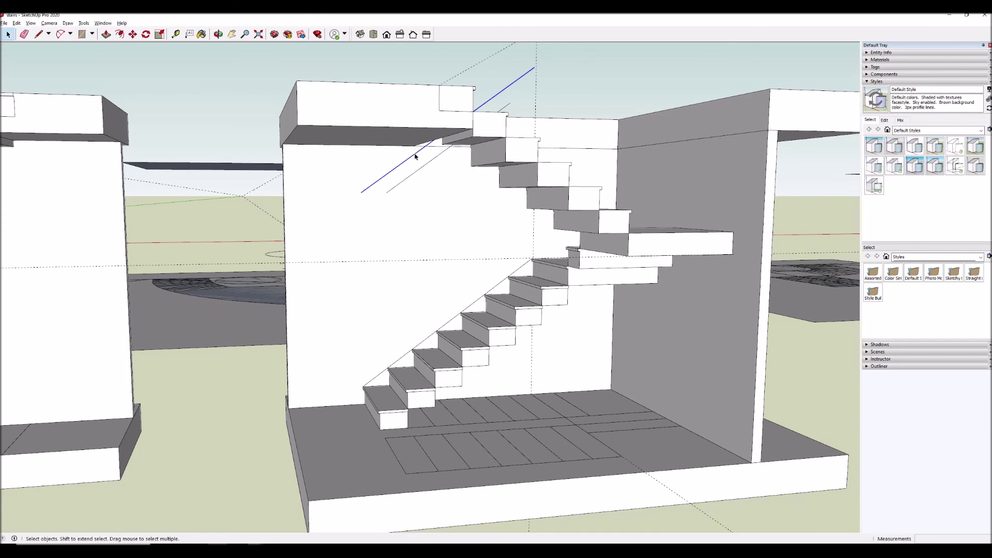
Examine the U-shaped stair from above, below and the side, checking headroom under the slab edge and the layout of both runs.
{"action": "key", "text": "o"}
{"action": "left_click_drag", "start_coordinate": [454, 202], "coordinate": [352, 358]}
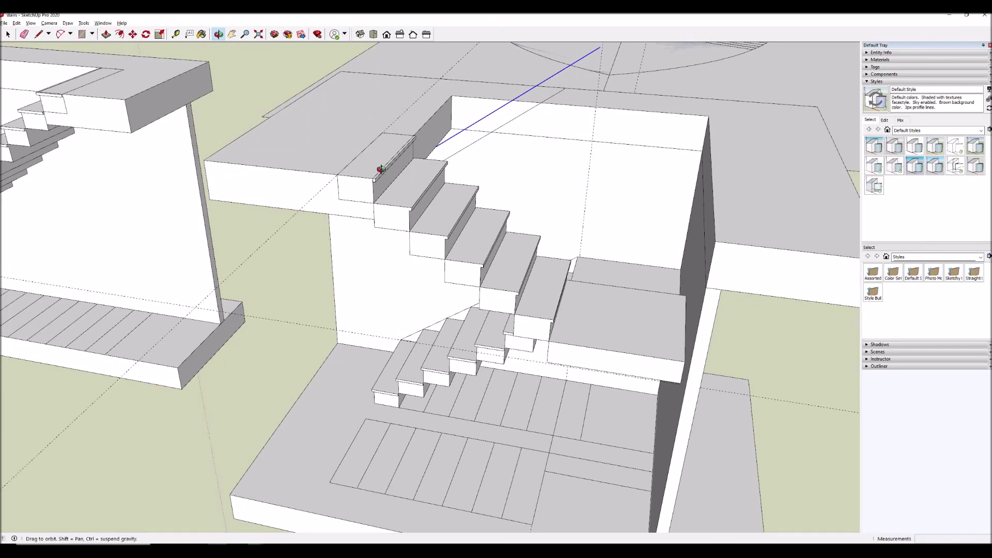
{"action": "left_click_drag", "start_coordinate": [412, 372], "coordinate": [621, 222]}
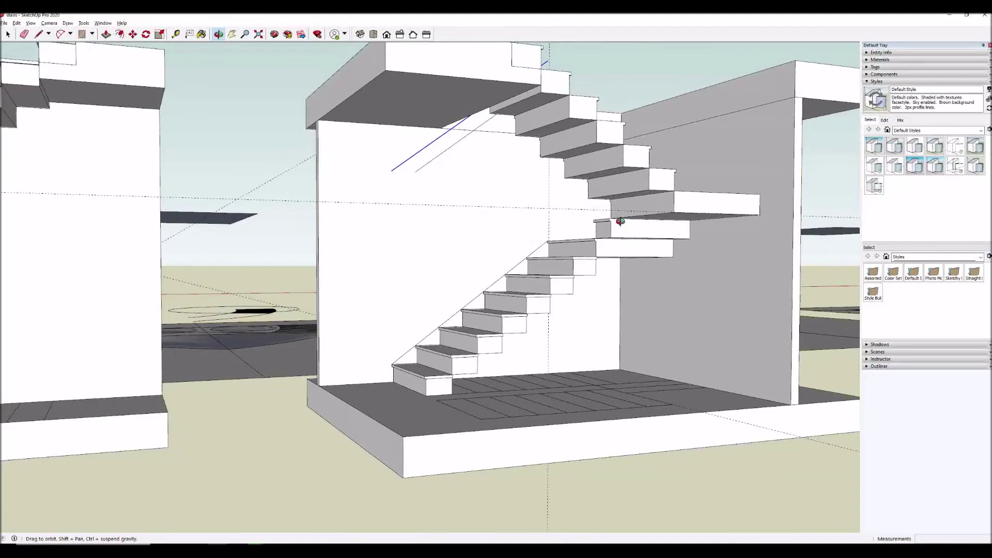
{"action": "left_click_drag", "start_coordinate": [622, 221], "coordinate": [399, 281]}
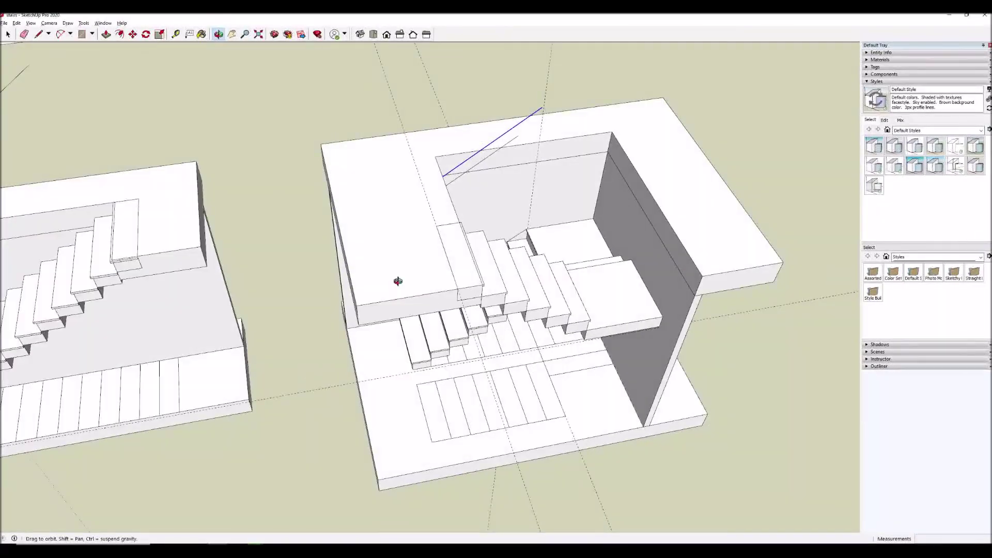
{"action": "left_click_drag", "start_coordinate": [494, 401], "coordinate": [749, 264]}
{"action": "scroll", "coordinate": [532, 284], "scroll_direction": "up", "scroll_amount": 6}
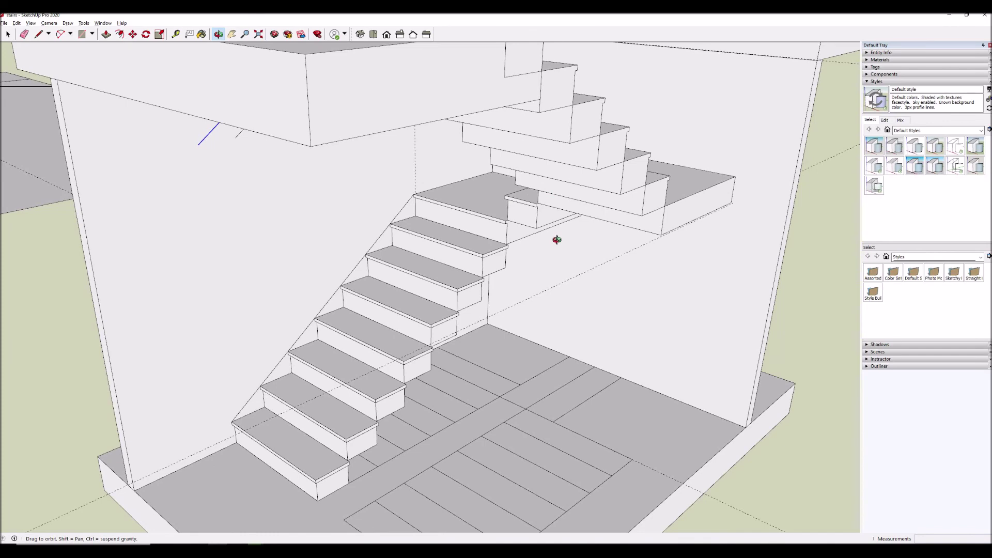
{"action": "scroll", "coordinate": [498, 312], "scroll_direction": "down", "scroll_amount": 8}
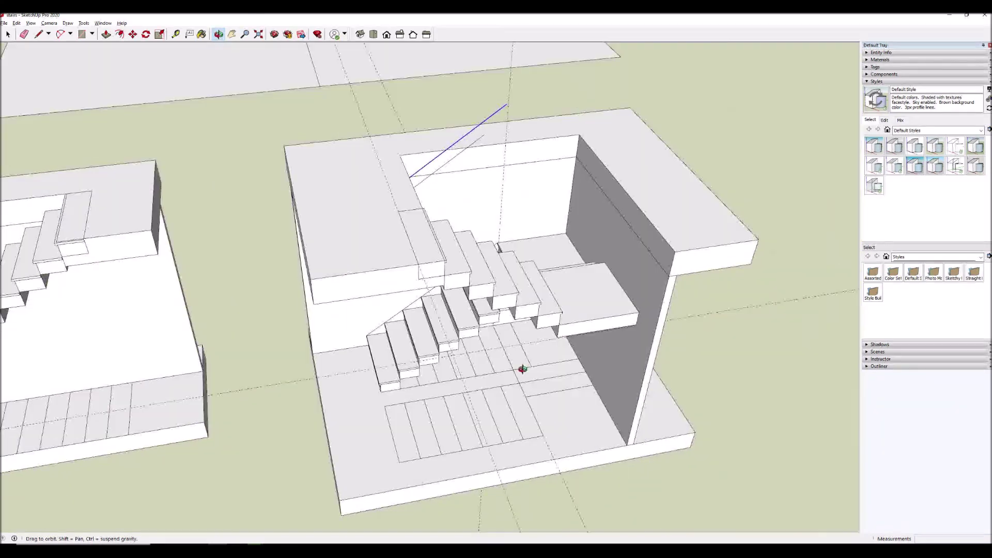
{"action": "left_click_drag", "start_coordinate": [523, 369], "coordinate": [600, 246]}
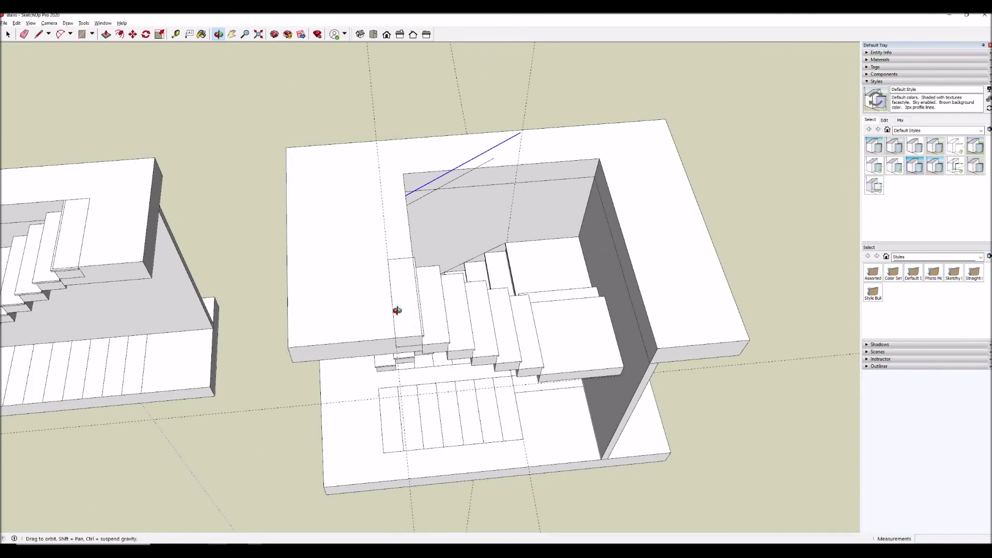
{"action": "mouse_move", "coordinate": [430, 358]}
{"action": "left_mouse_down"}
{"action": "mouse_move", "coordinate": [451, 262]}
{"action": "mouse_move", "coordinate": [562, 322]}
{"action": "left_mouse_up"}
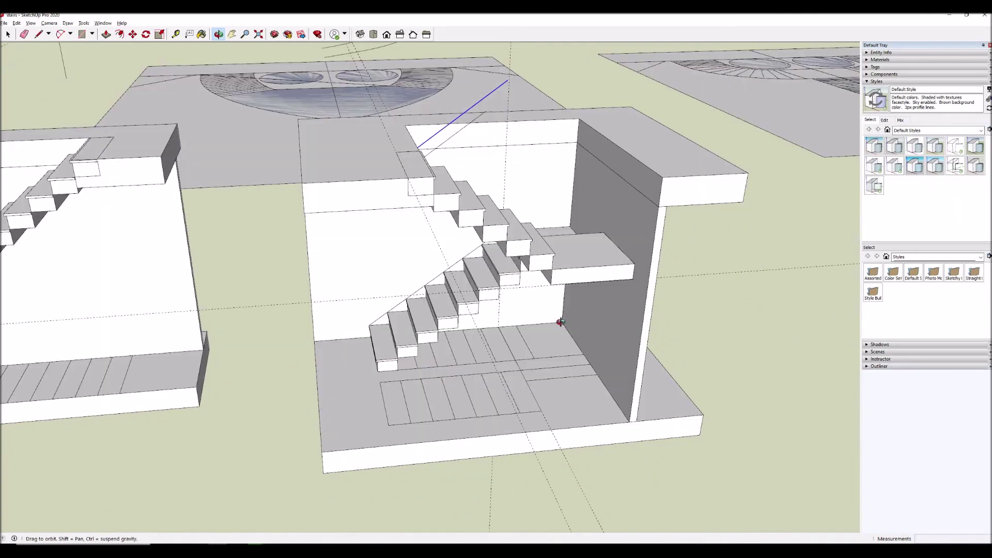
{"action": "key", "text": "space"}
{"action": "middle_click_drag", "start_coordinate": [565, 310], "coordinate": [641, 313]}
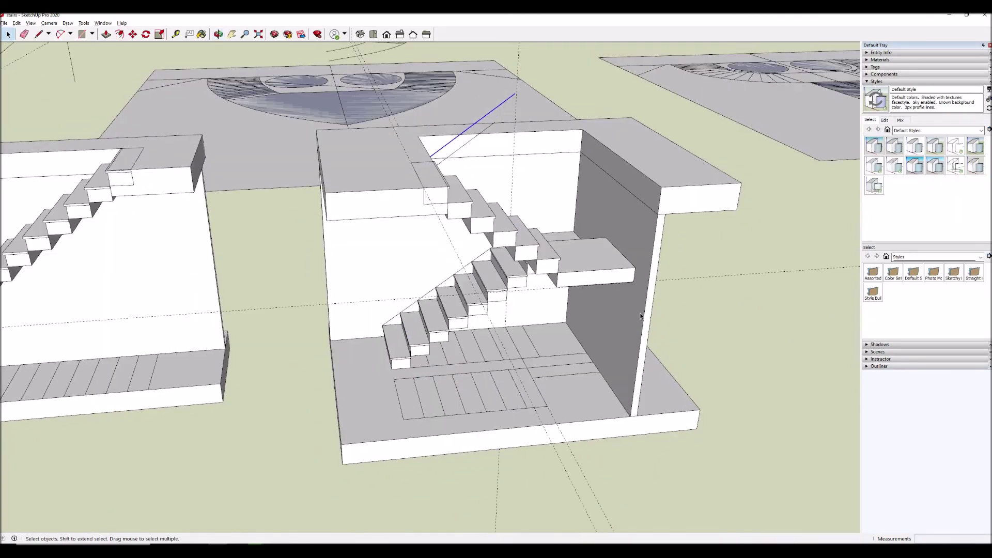
{"action": "key", "text": "o"}
{"action": "left_click_drag", "start_coordinate": [448, 364], "coordinate": [498, 339]}
{"action": "scroll", "coordinate": [535, 324], "scroll_direction": "up", "scroll_amount": 2}
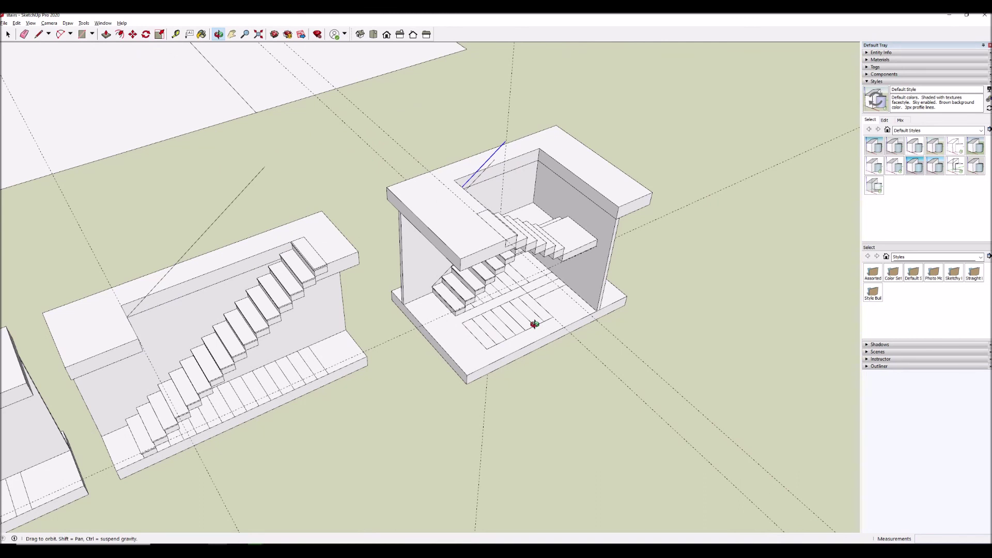
Group the straight stair together with its floor, slab, wall and headroom line.
{"action": "key", "text": "space"}
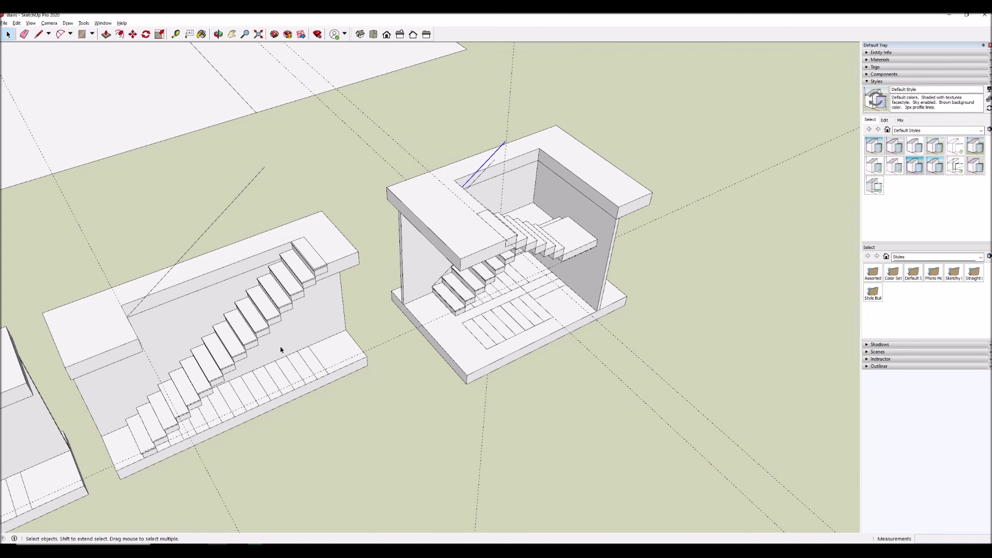
{"action": "left_click_drag", "start_coordinate": [128, 505], "coordinate": [128, 504]}
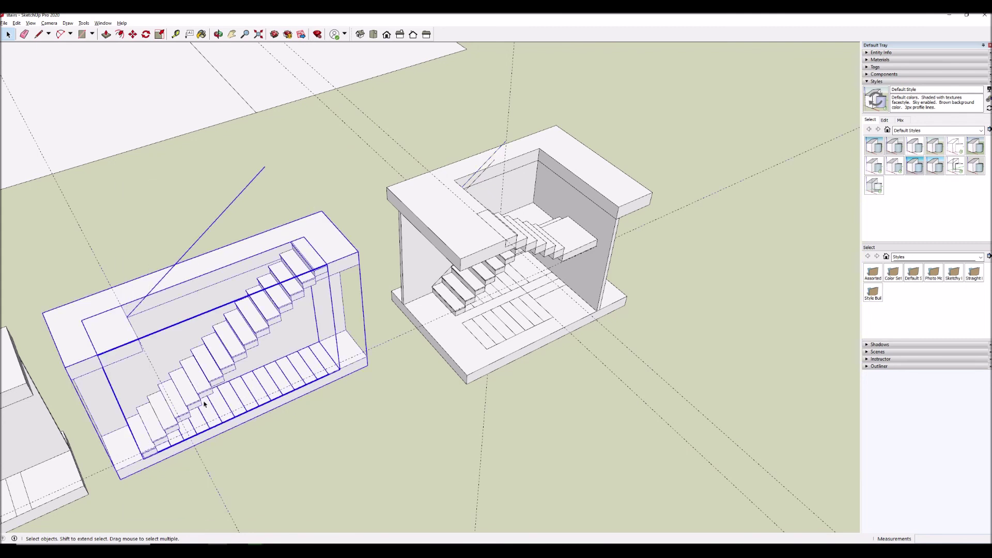
{"action": "right_click", "coordinate": [217, 388]}
{"action": "left_click", "coordinate": [266, 462]}
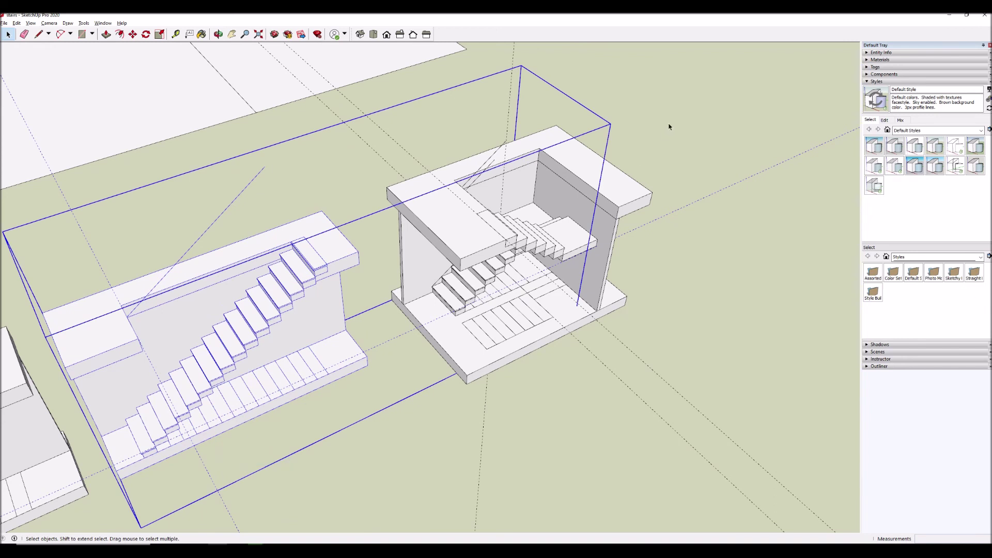
{"action": "left_click_drag", "start_coordinate": [433, 416], "coordinate": [433, 415], "text": "shift"}
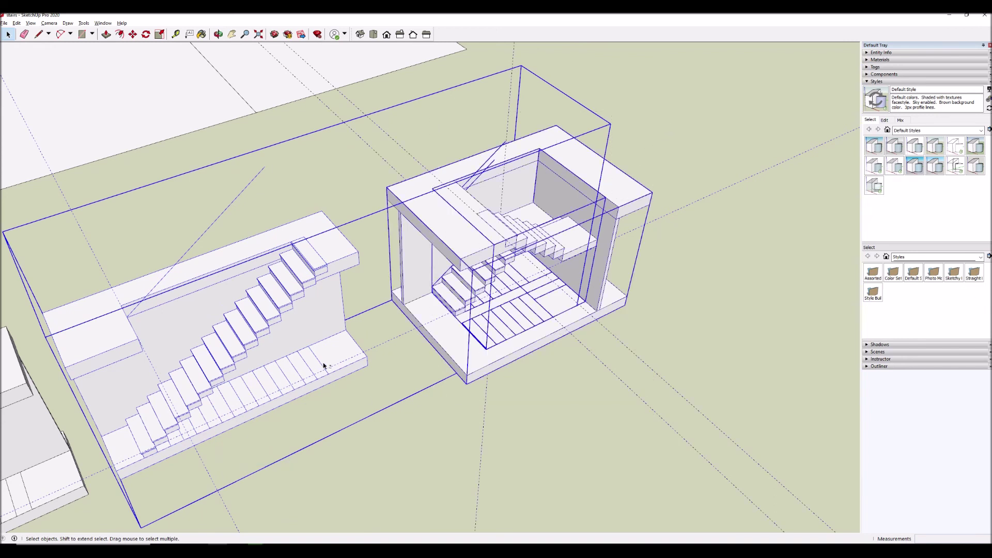
{"action": "left_click", "coordinate": [555, 416]}
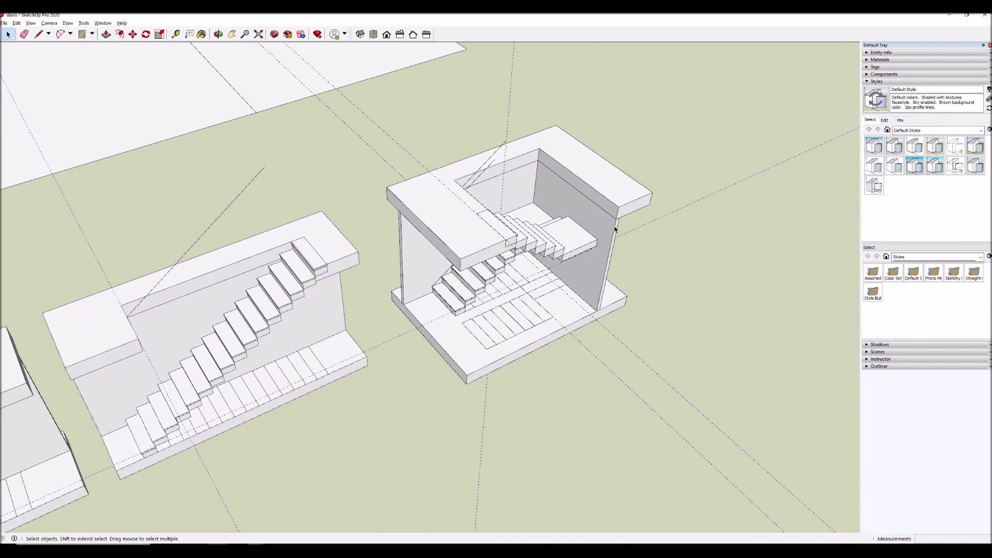
Delete the remaining guide lines and group the U-shaped stair together with its floor, slab, walls and headroom lines.
{"action": "key", "text": "Delete"}
{"action": "left_click_drag", "start_coordinate": [411, 396], "coordinate": [411, 378]}
{"action": "right_click", "coordinate": [476, 335]}
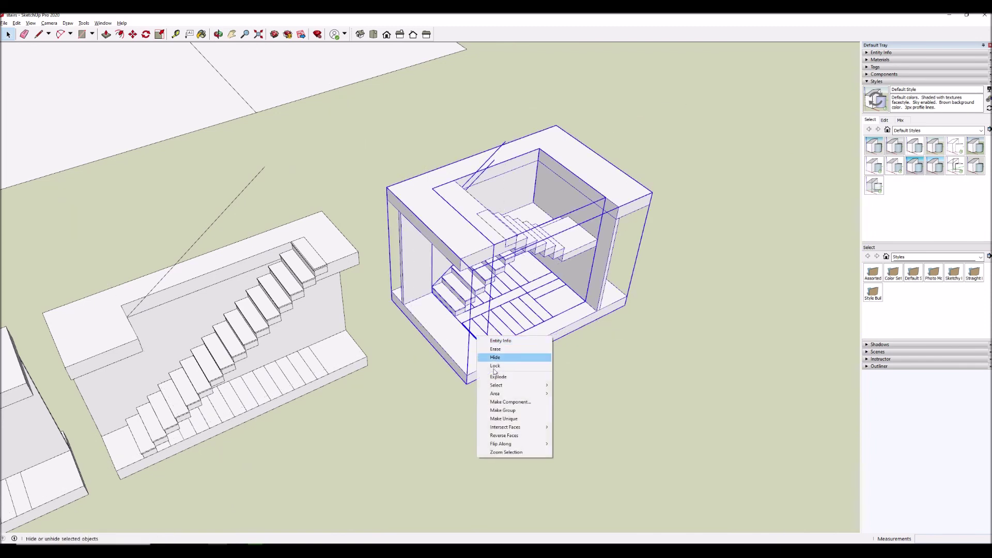
{"action": "left_click", "coordinate": [501, 410]}
Draw a rectangle on the floor over the straight stair's footprint, from the bottom riser to the end of the tread outlines.
{"action": "scroll", "coordinate": [162, 451], "scroll_direction": "up", "scroll_amount": 4}
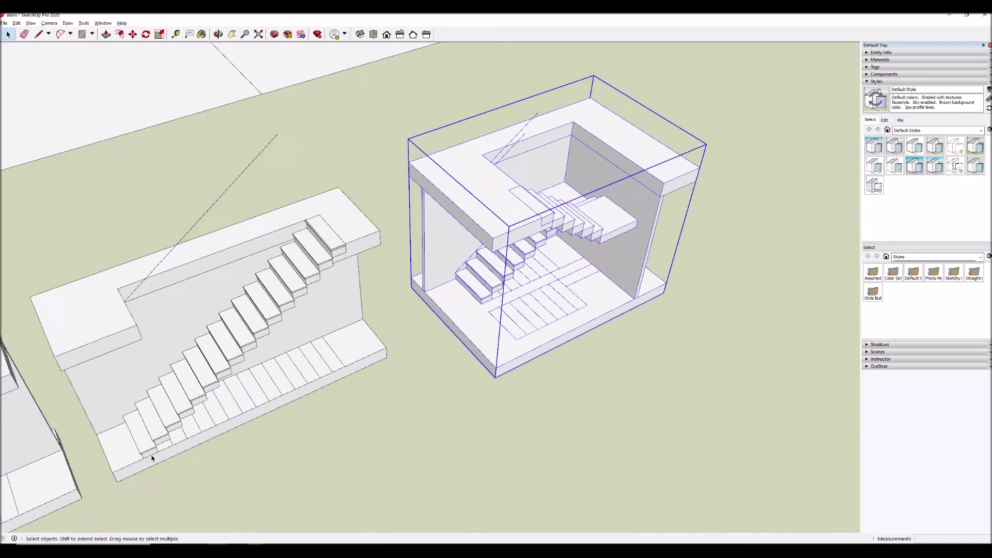
{"action": "key", "text": "r"}
{"action": "left_click", "coordinate": [141, 458]}
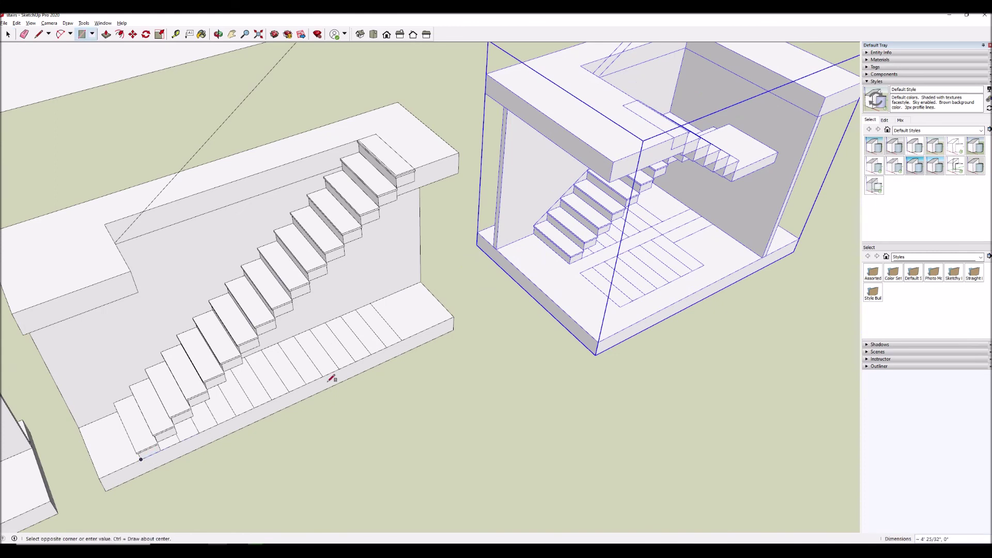
{"action": "left_click", "coordinate": [373, 303]}
{"action": "key", "text": "space"}
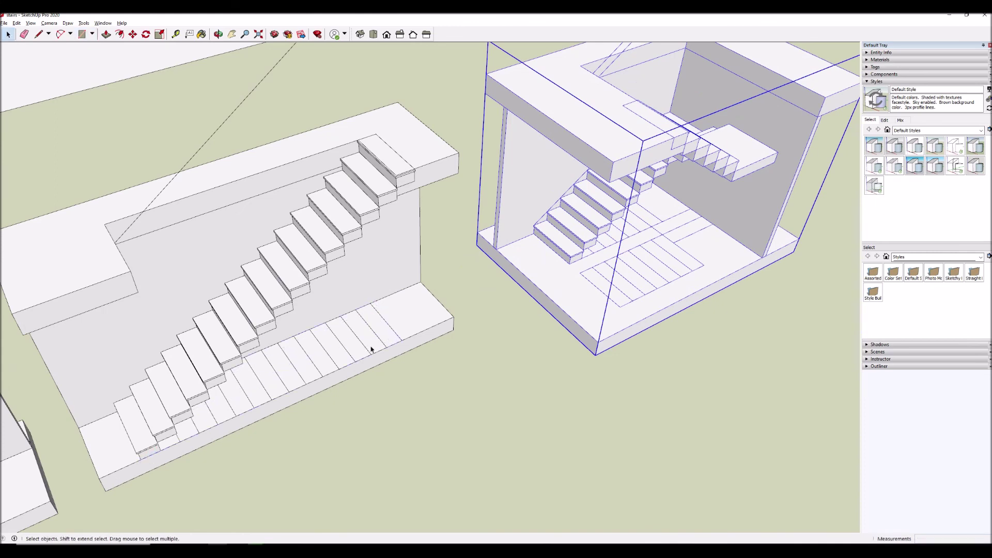
Select the straight stair's footprint face and read its area in Entity Info.
{"action": "double_click", "coordinate": [374, 326]}
{"action": "scroll", "coordinate": [172, 355], "scroll_direction": "down", "scroll_amount": 2}
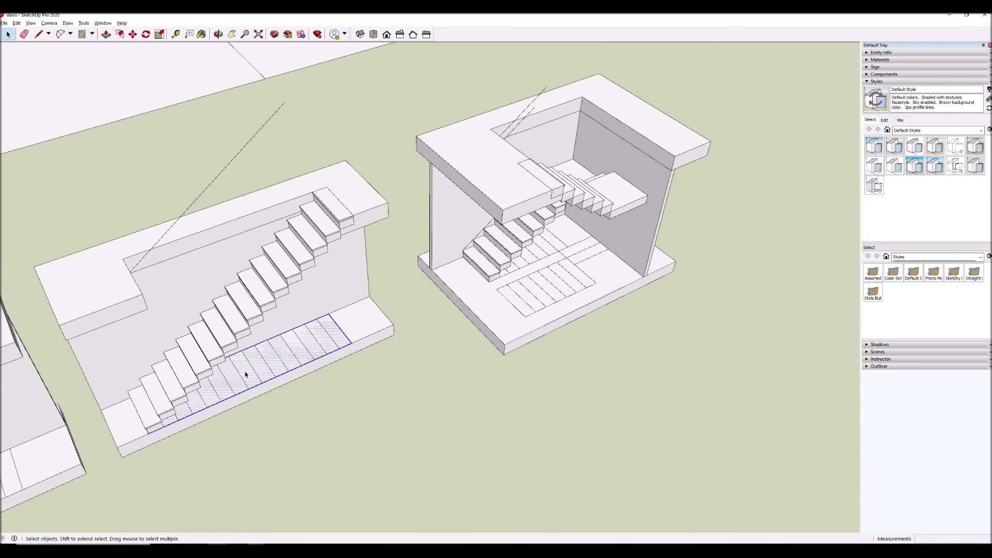
{"action": "left_click", "coordinate": [284, 347]}
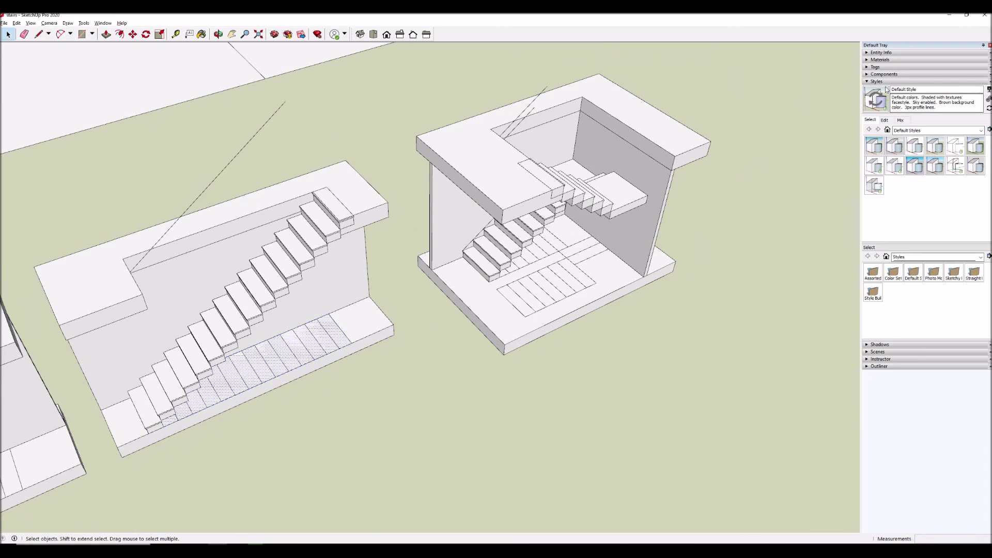
{"action": "left_click", "coordinate": [881, 52]}
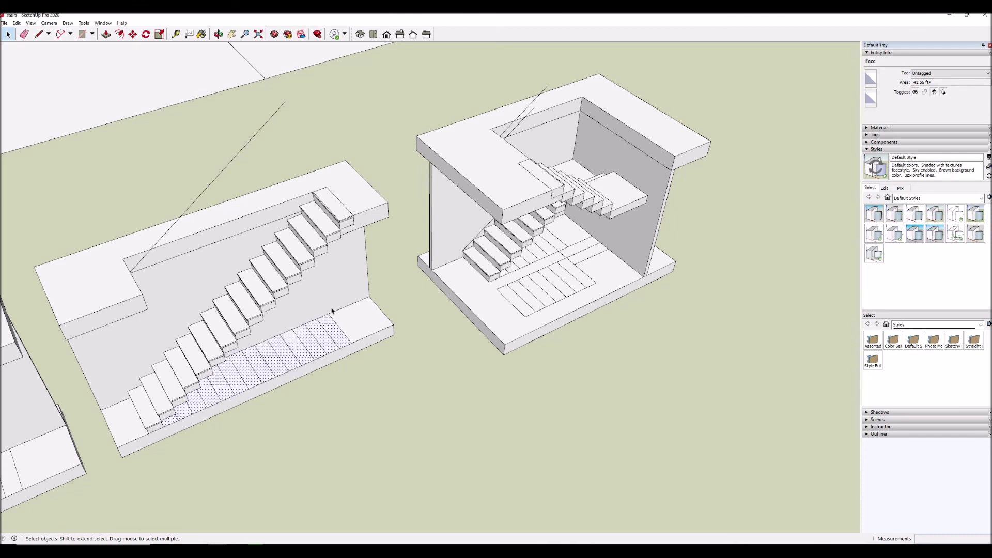
{"action": "double_click", "coordinate": [321, 340]}
Draw a rectangle about 9' 3 1/2" by 7' 2 1/2" over the U-shaped stair's floor footprint and check its face area.
{"action": "scroll", "coordinate": [583, 276], "scroll_direction": "up", "scroll_amount": 4}
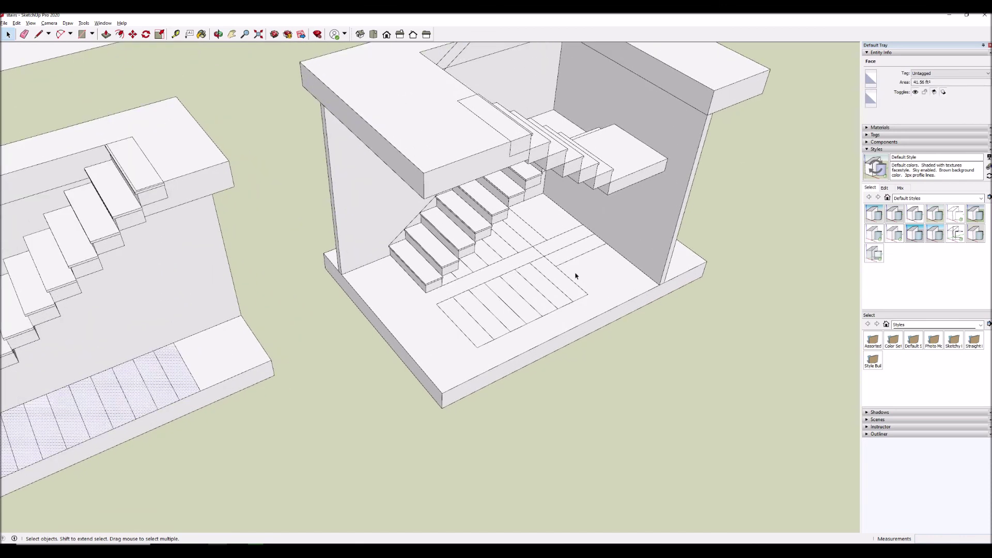
{"action": "key", "text": "r"}
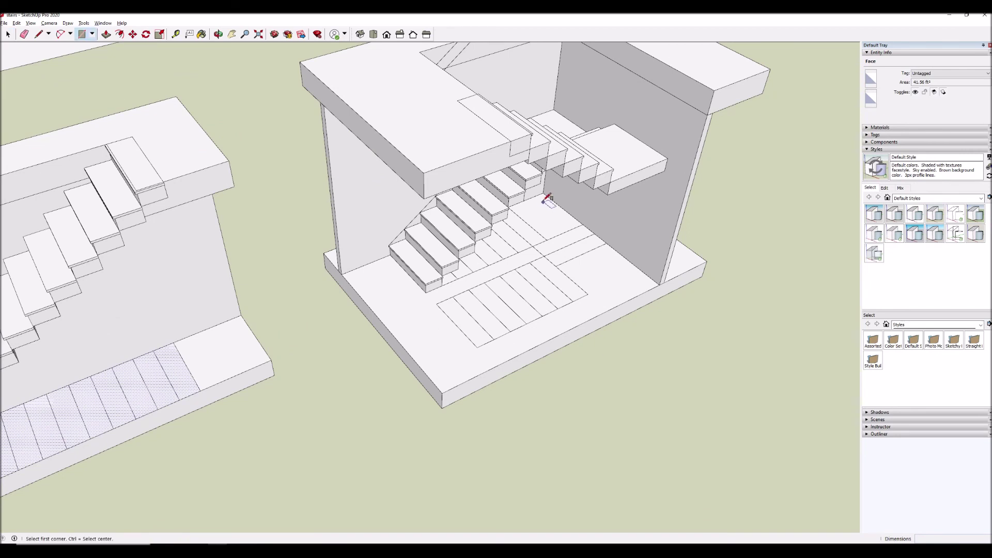
{"action": "left_click", "coordinate": [543, 194]}
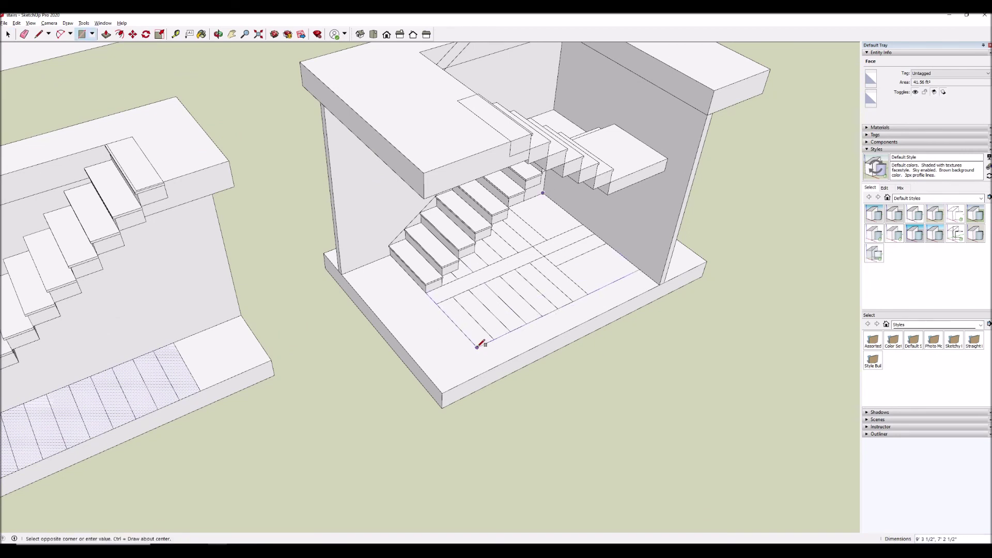
{"action": "left_click", "coordinate": [426, 284]}
{"action": "left_click", "coordinate": [426, 291]}
{"action": "left_click", "coordinate": [480, 345]}
{"action": "key", "text": "space"}
{"action": "left_click", "coordinate": [498, 271]}
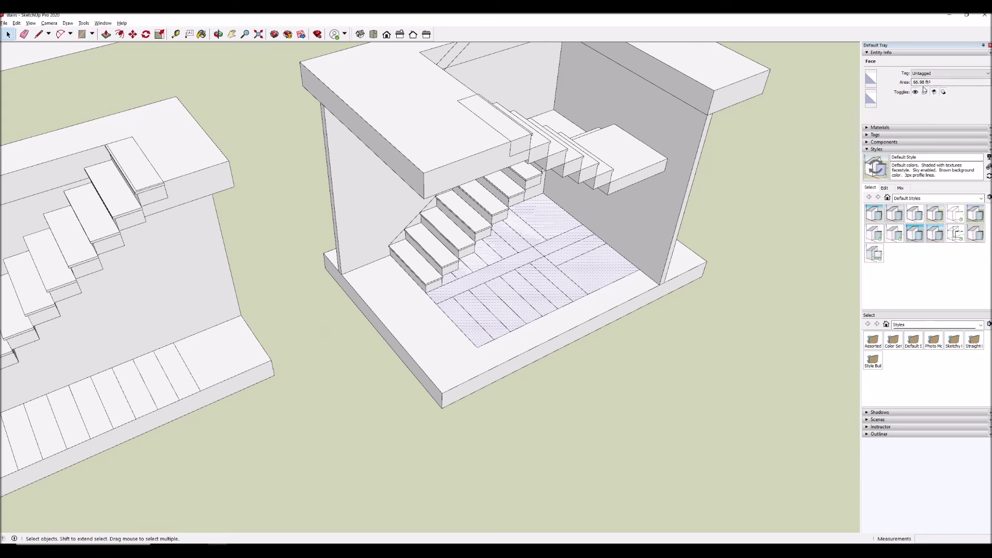
Compare the straight and U-shaped stairs from several angles, and view the whole collection of stair models from afar.
{"action": "scroll", "coordinate": [658, 191], "scroll_direction": "down", "scroll_amount": 5}
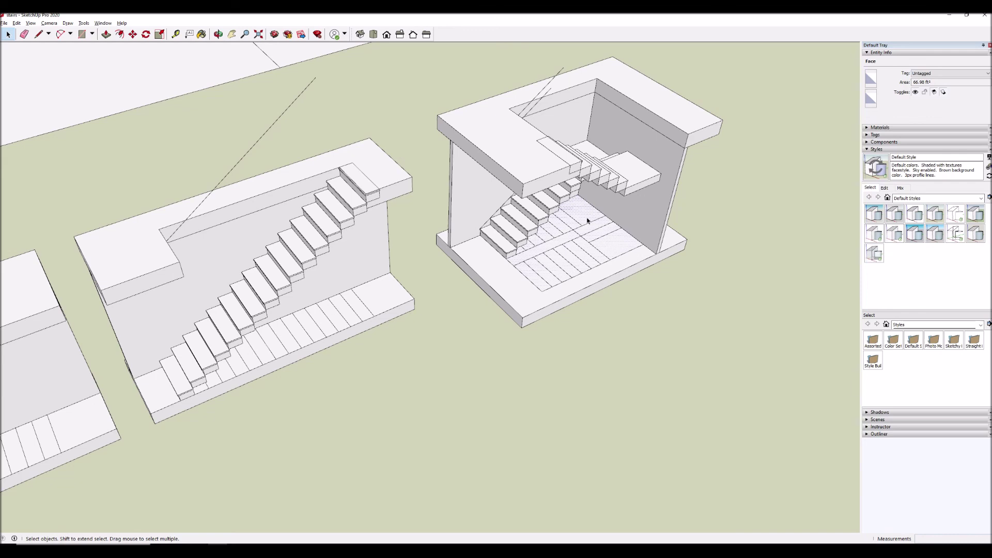
{"action": "middle_click_drag", "start_coordinate": [594, 223], "coordinate": [609, 248]}
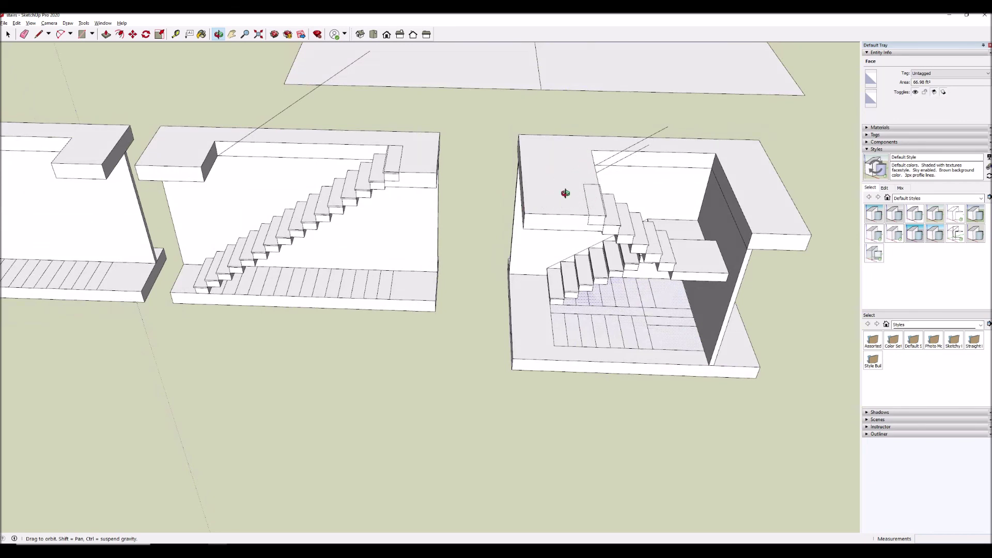
{"action": "left_click_drag", "start_coordinate": [574, 244], "coordinate": [633, 219]}
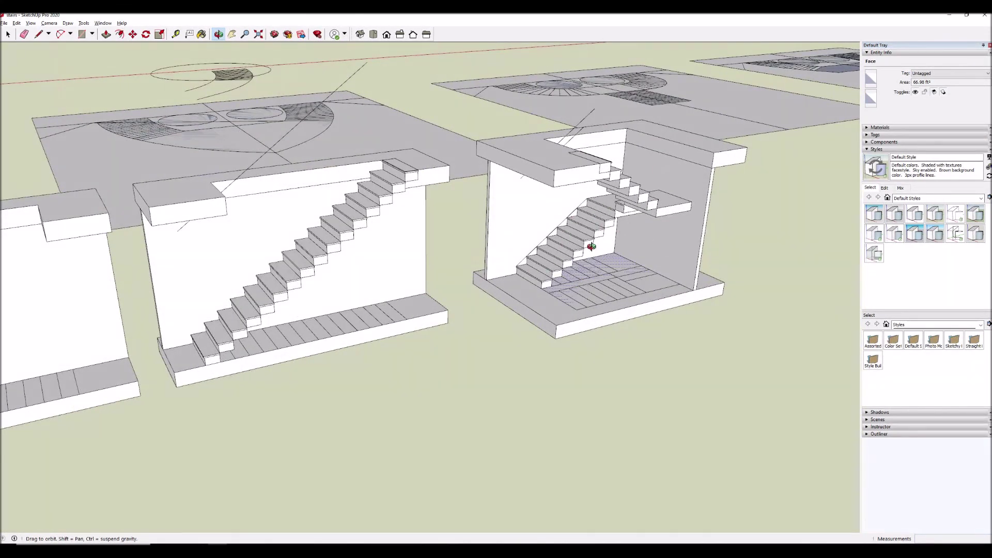
{"action": "left_click_drag", "start_coordinate": [604, 235], "coordinate": [703, 266]}
{"action": "scroll", "coordinate": [703, 266], "scroll_direction": "down", "scroll_amount": 10}
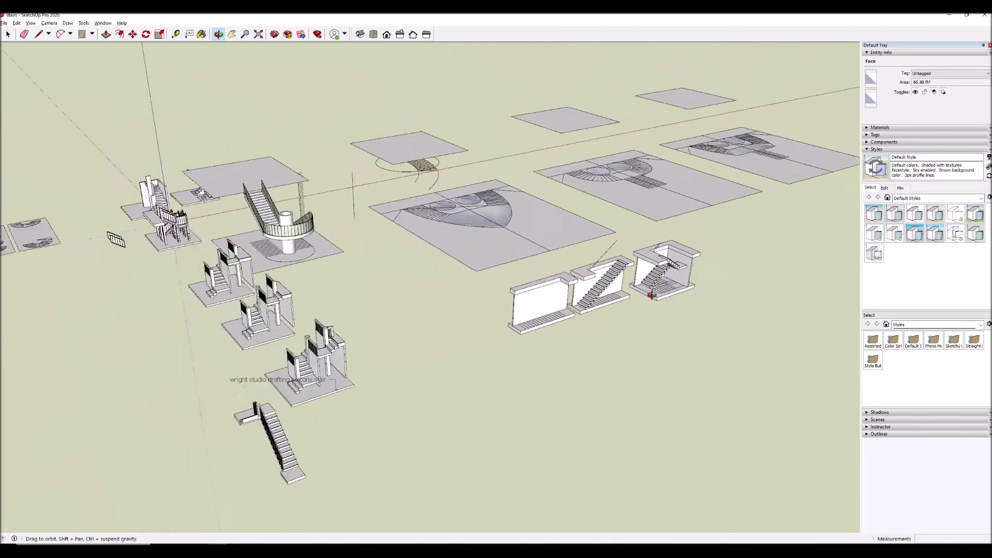
{"action": "left_click_drag", "start_coordinate": [374, 365], "coordinate": [440, 423]}
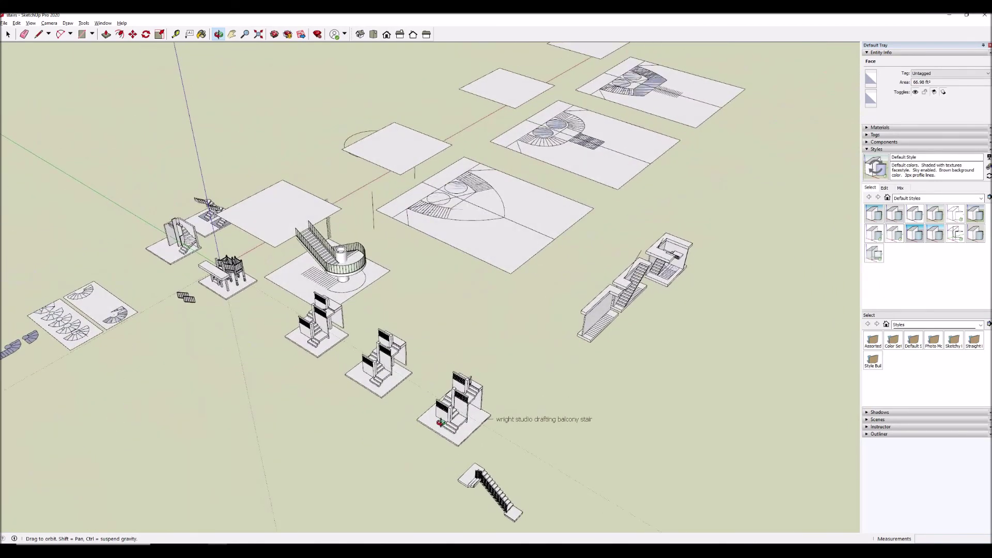